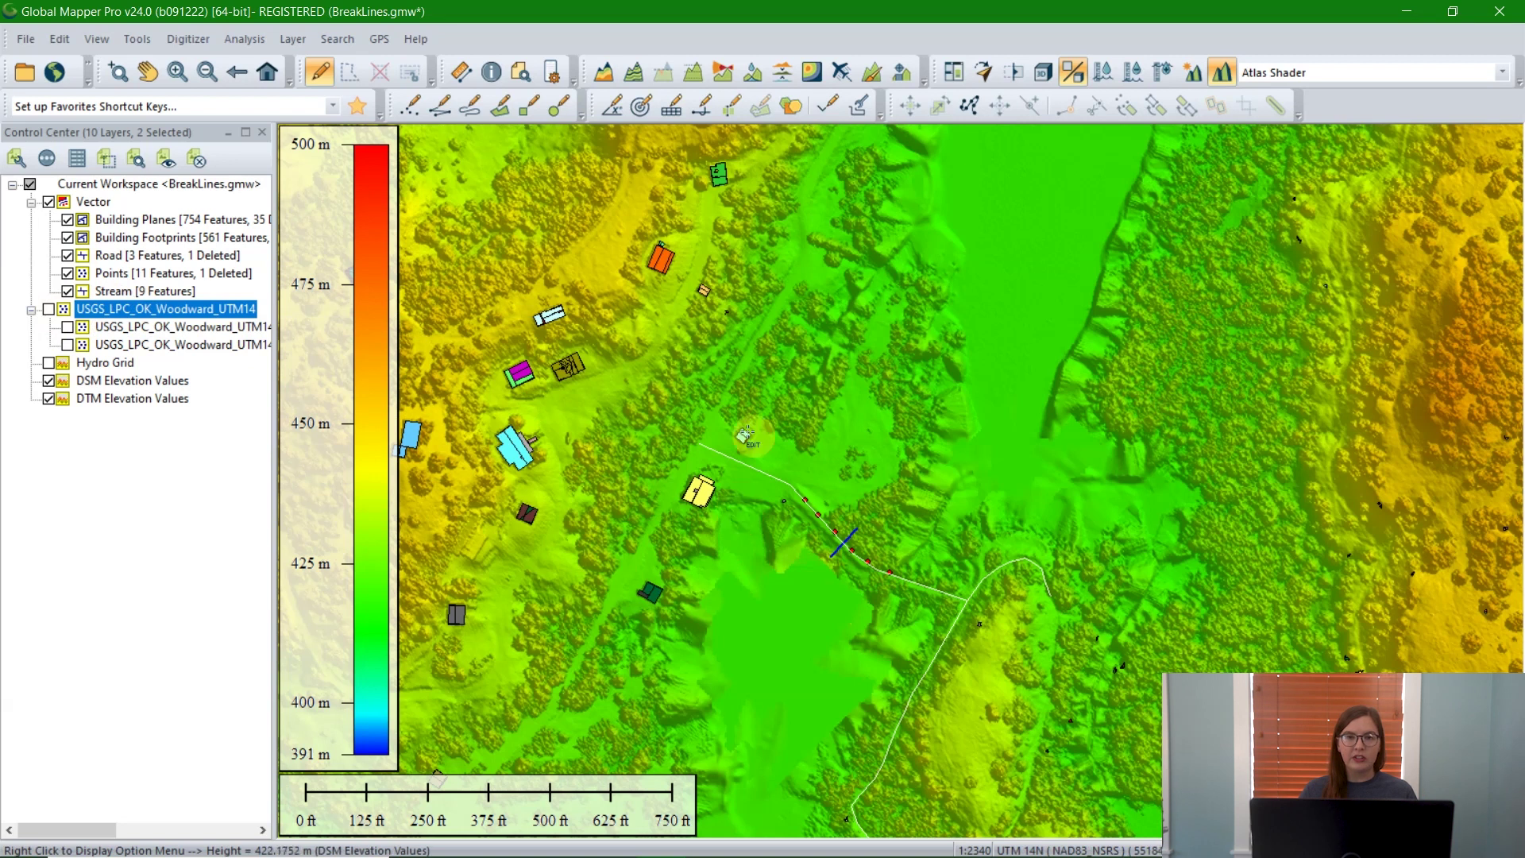
- Draw a profile path from beside the yellow building southeast across the blue line
left_click(693, 80)
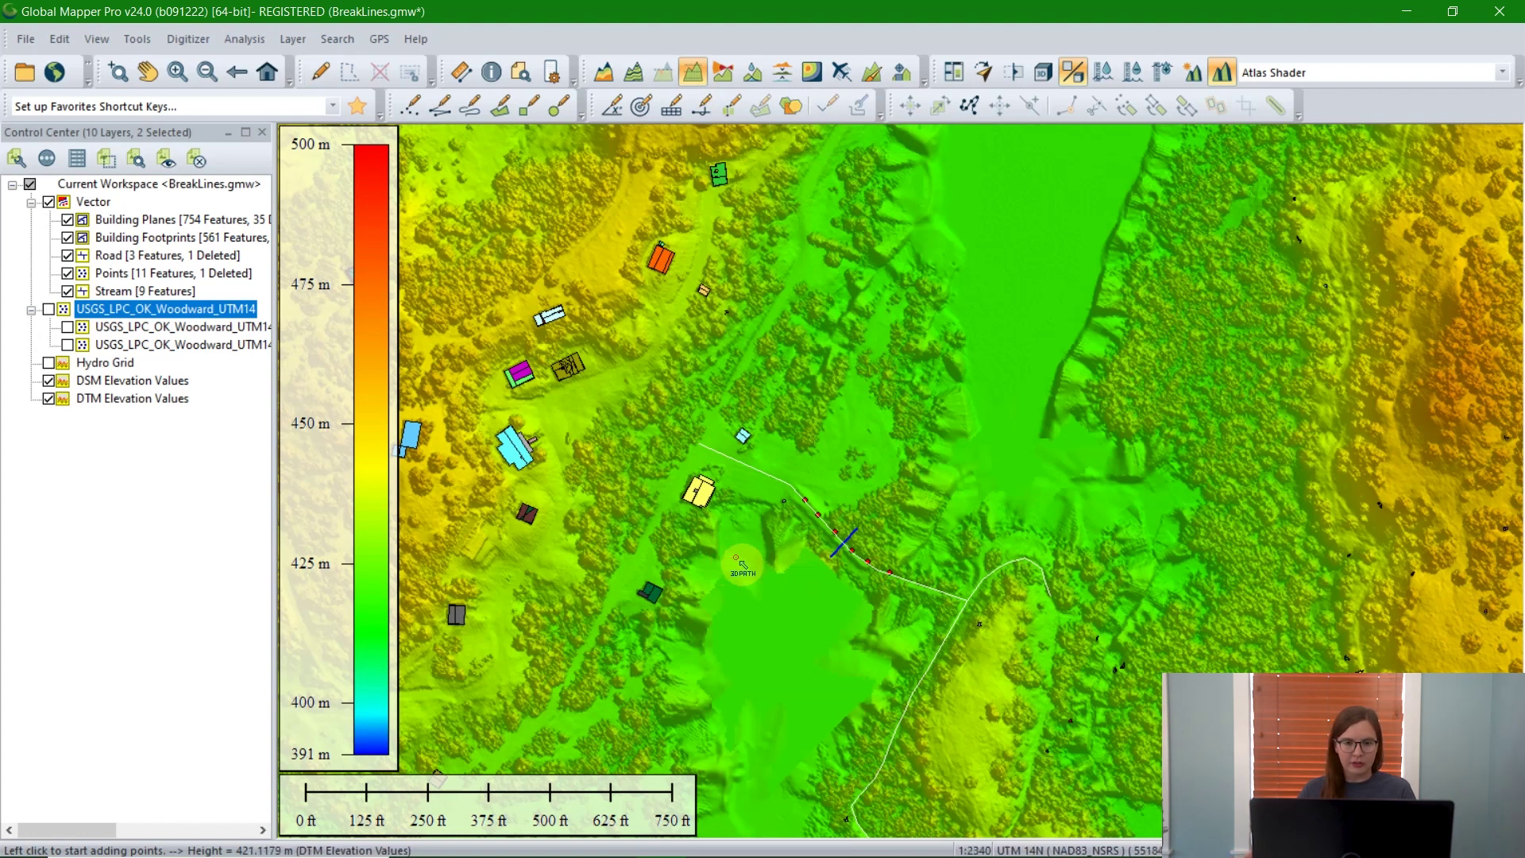
left_click(763, 477)
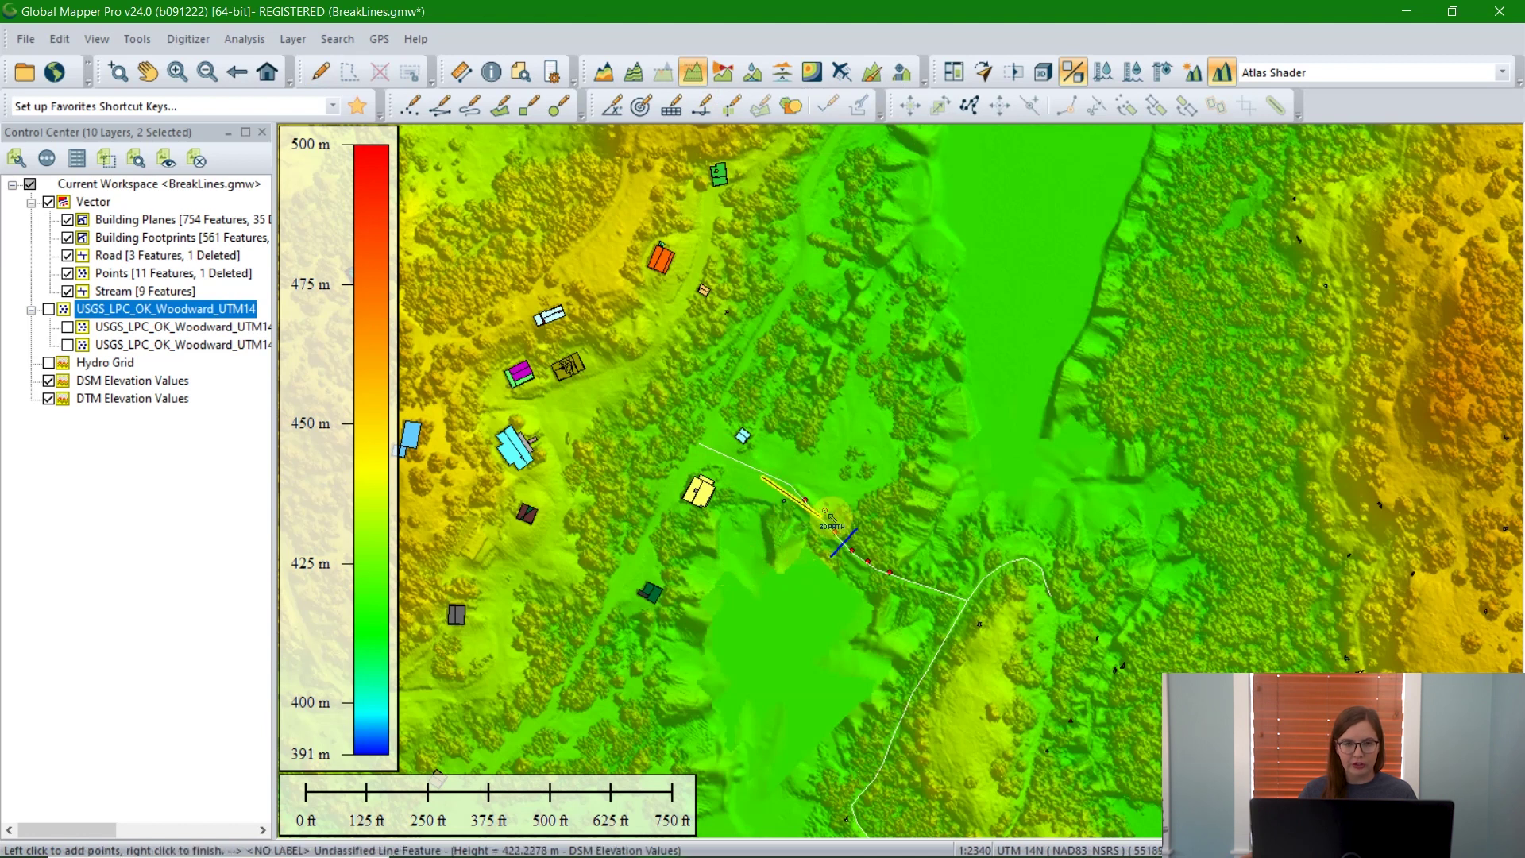
left_click(866, 581)
left_click(891, 572)
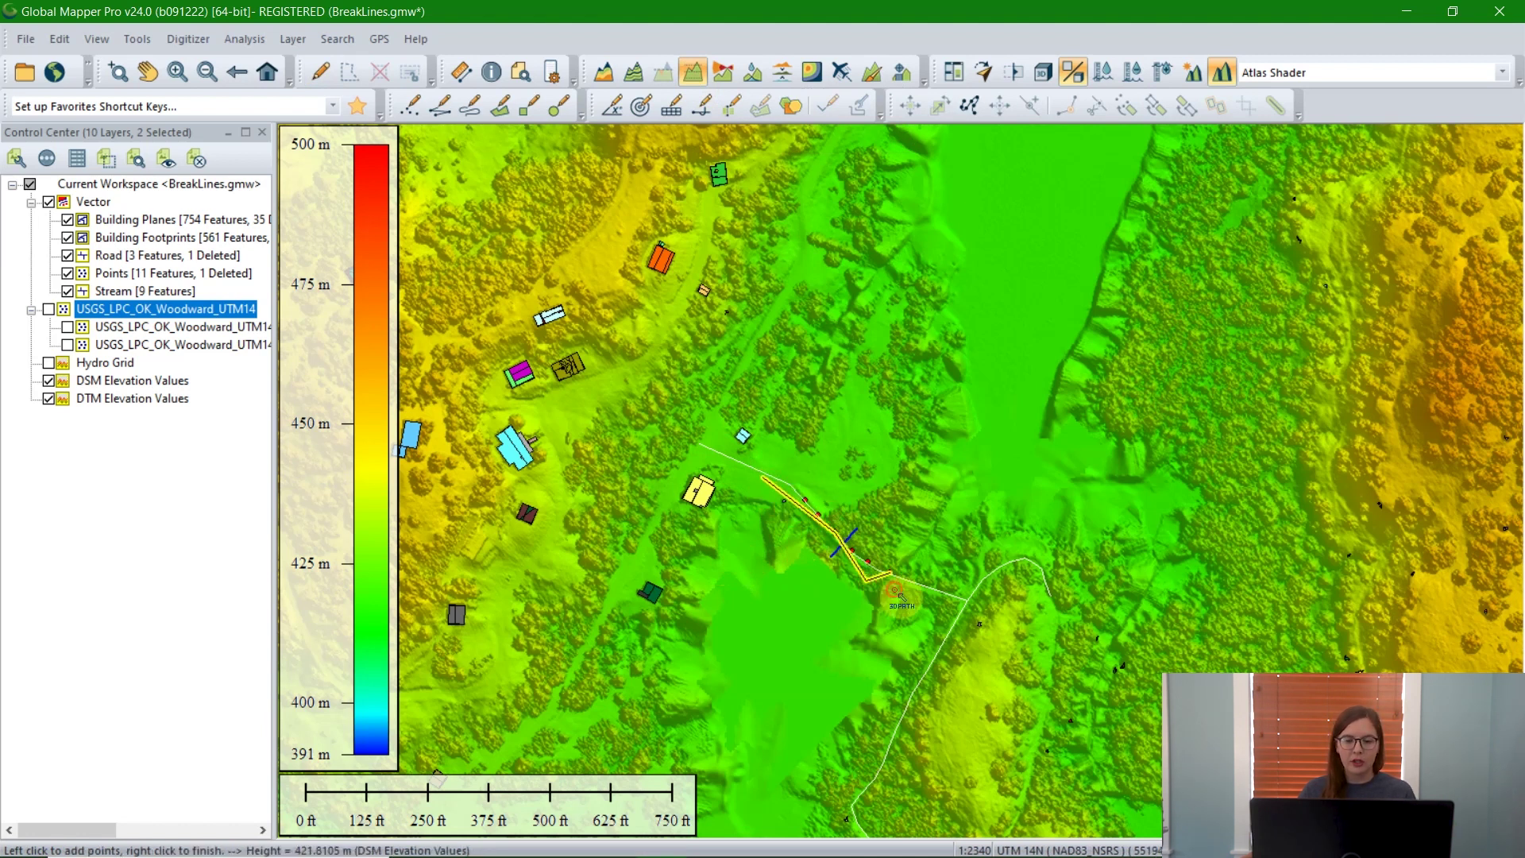
right_click(976, 610)
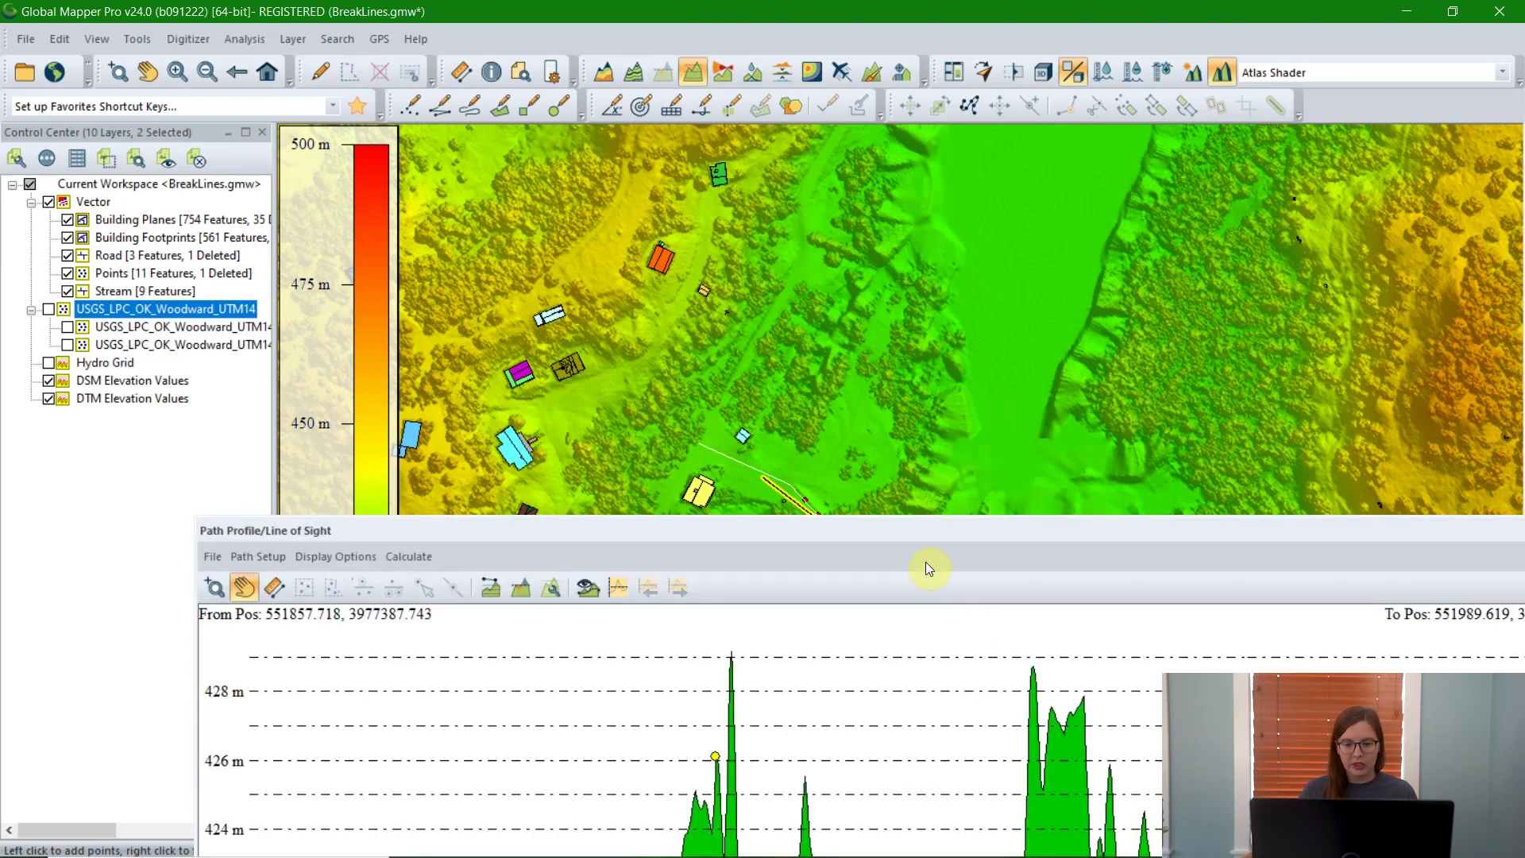
- Dock the Path Profile window below the map and zoom into its elevation graph
mouse_move(912, 530)
left_mouse_down()
mouse_move(889, 567)
mouse_move(903, 527)
left_mouse_up()
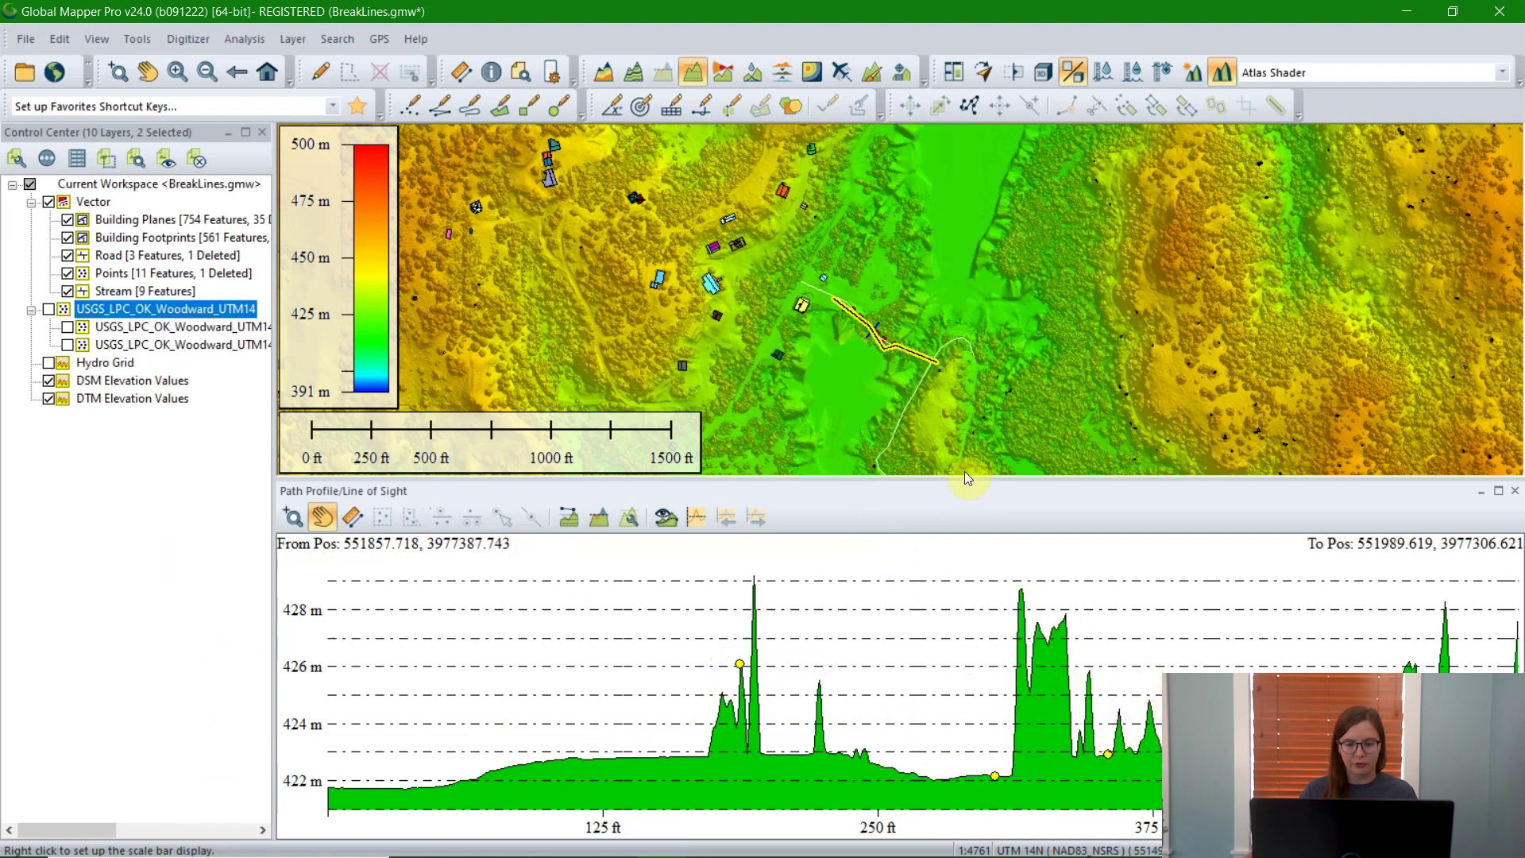
scroll(889, 381, "up", 3)
scroll(884, 377, "up", 1)
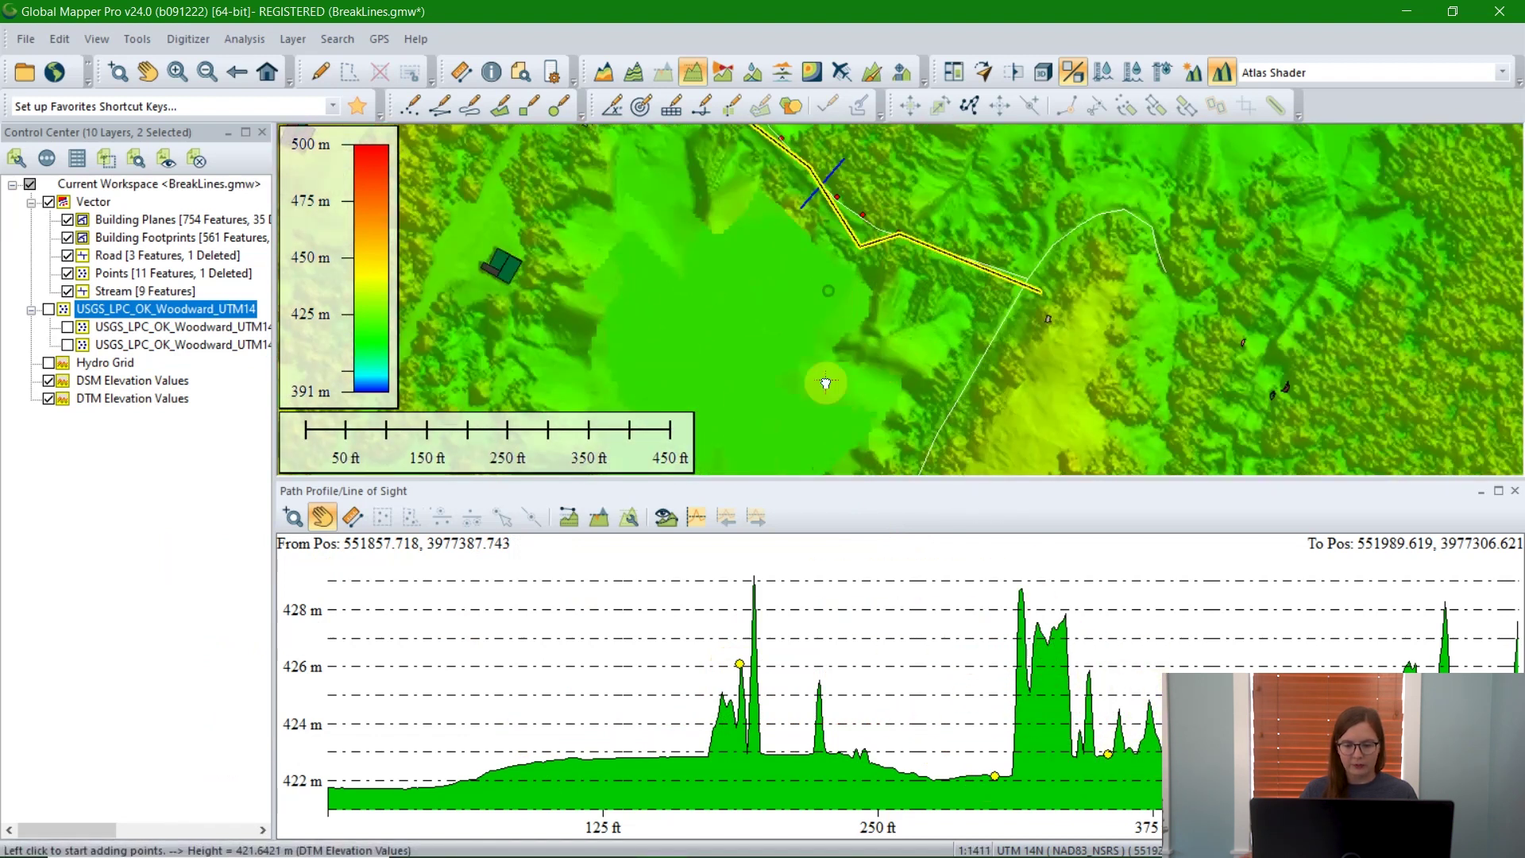
scroll(824, 293, "up", 1)
scroll(865, 329, "up", 1)
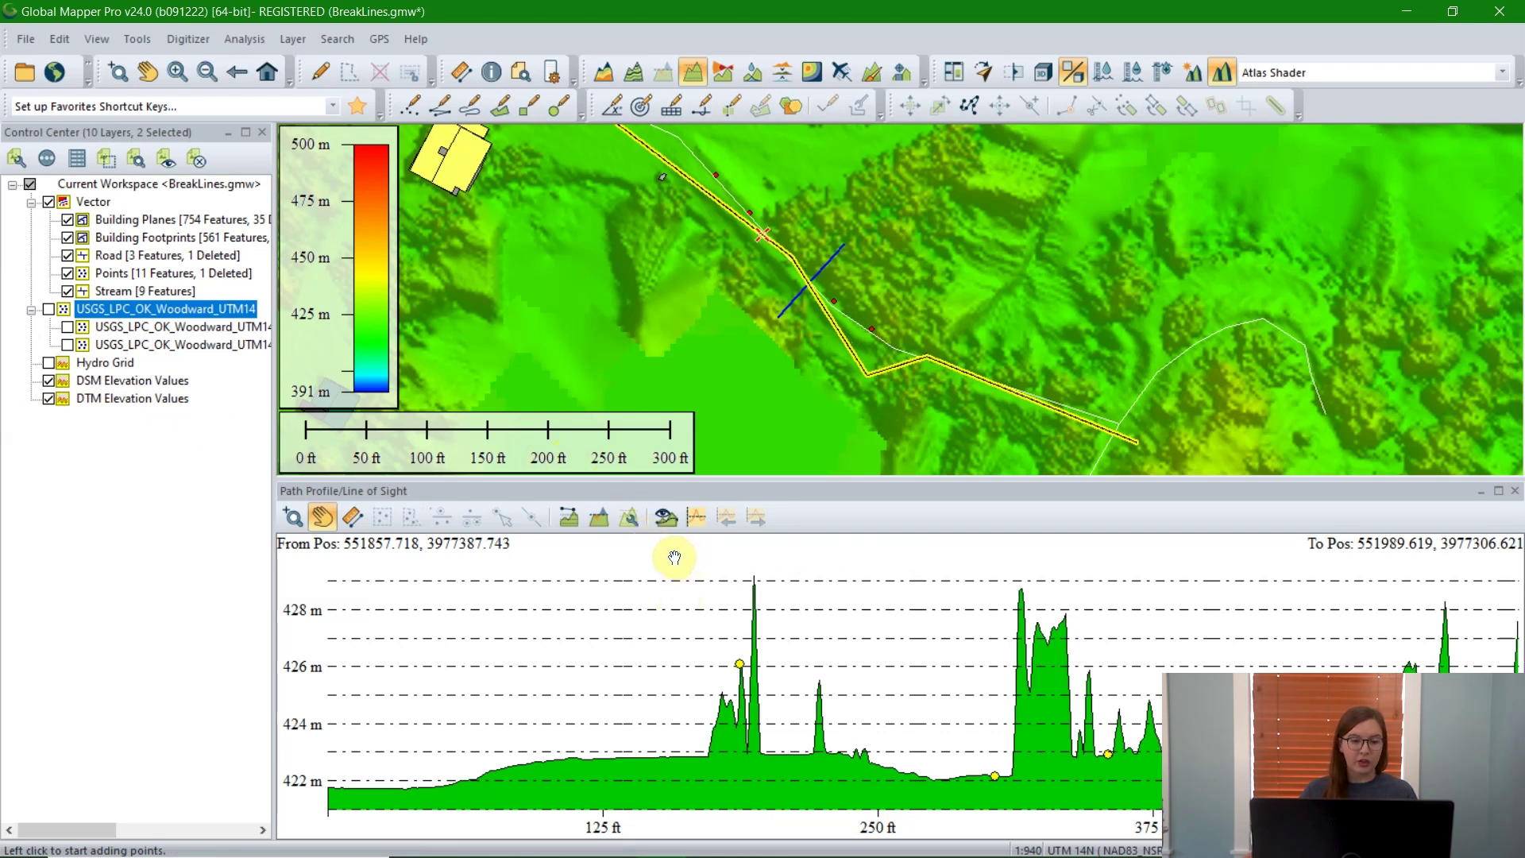
left_click(628, 520)
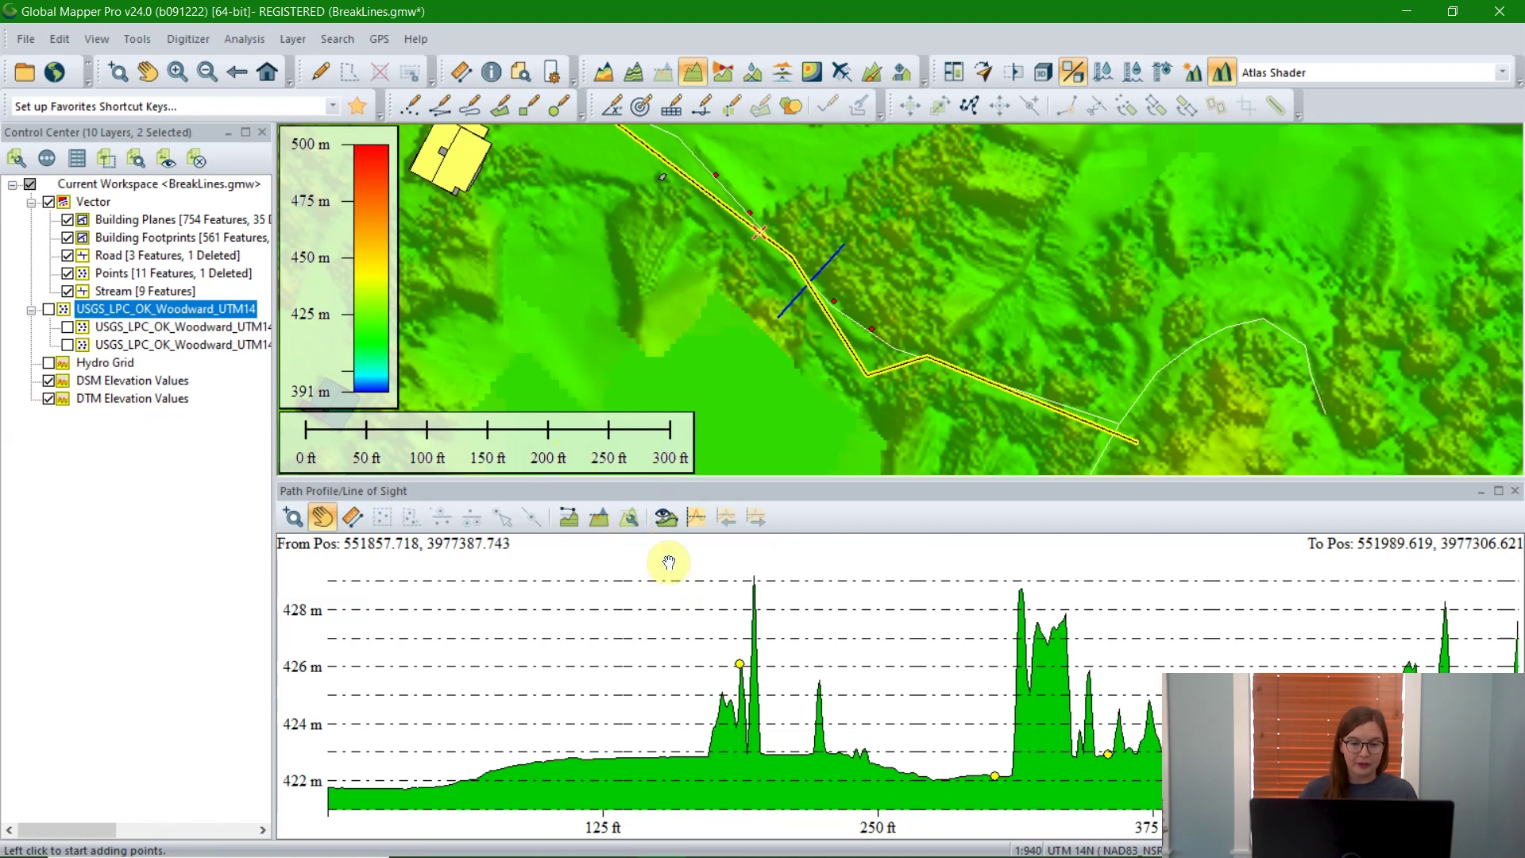
- Turn on Draw Line/Area Features that Cross Path and Draw 3D Point Features in Path Corridor
right_click(668, 562)
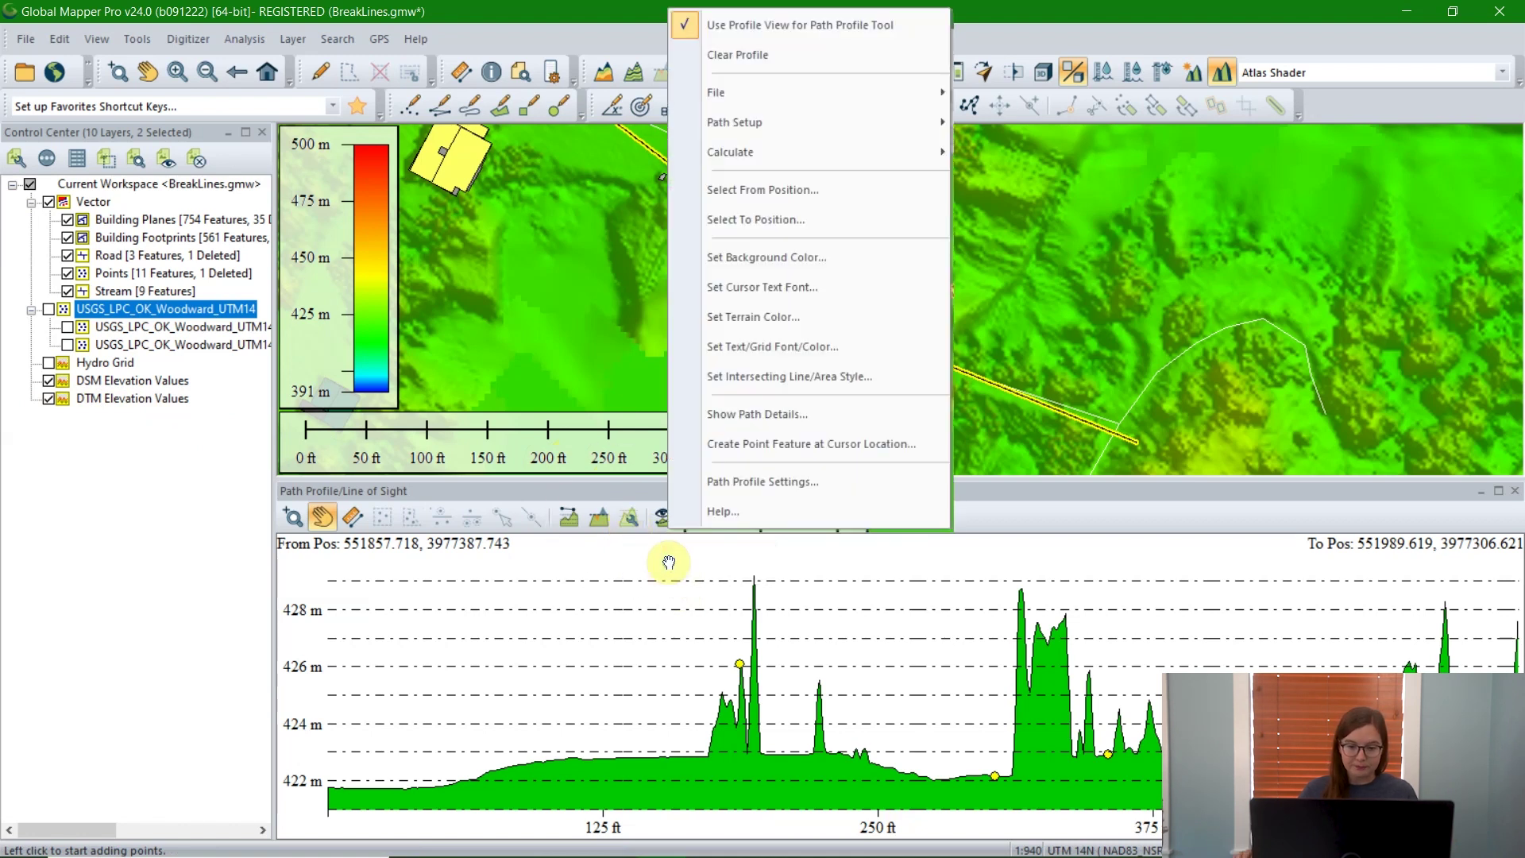
left_click(758, 483)
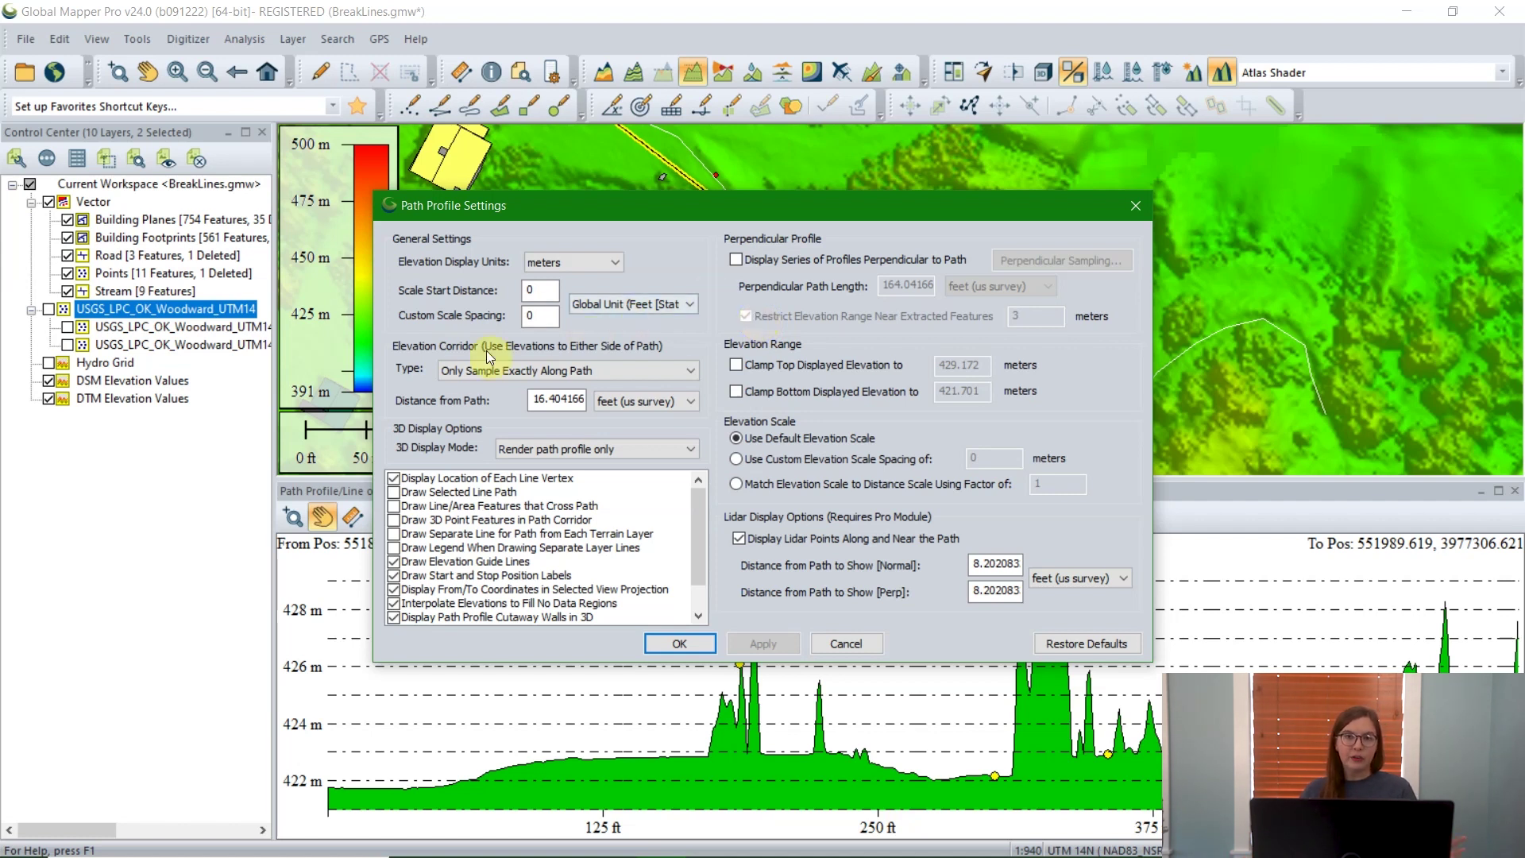
left_click(394, 506)
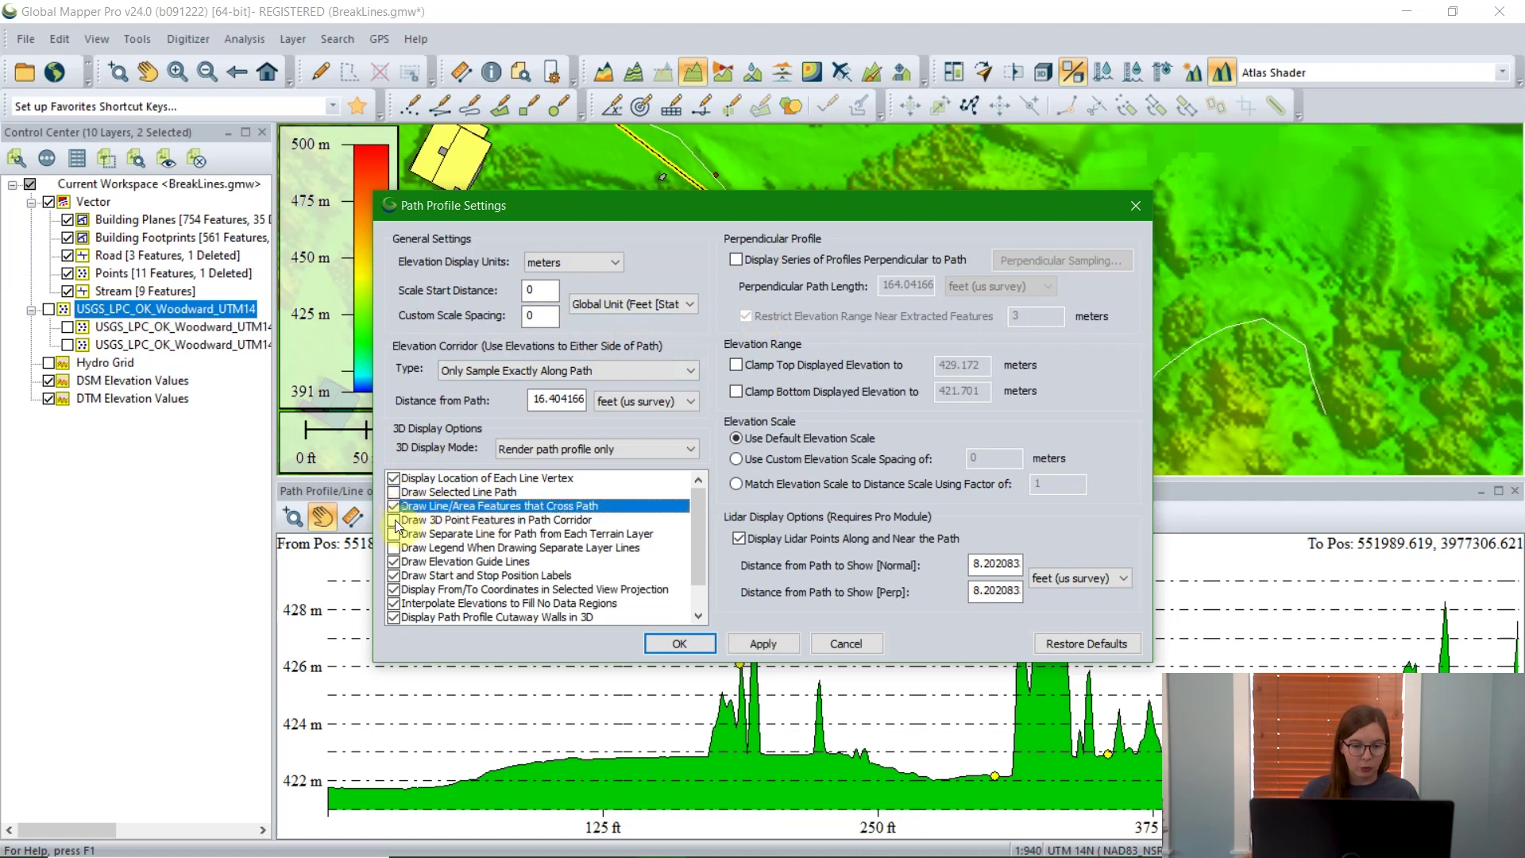
left_click(394, 521)
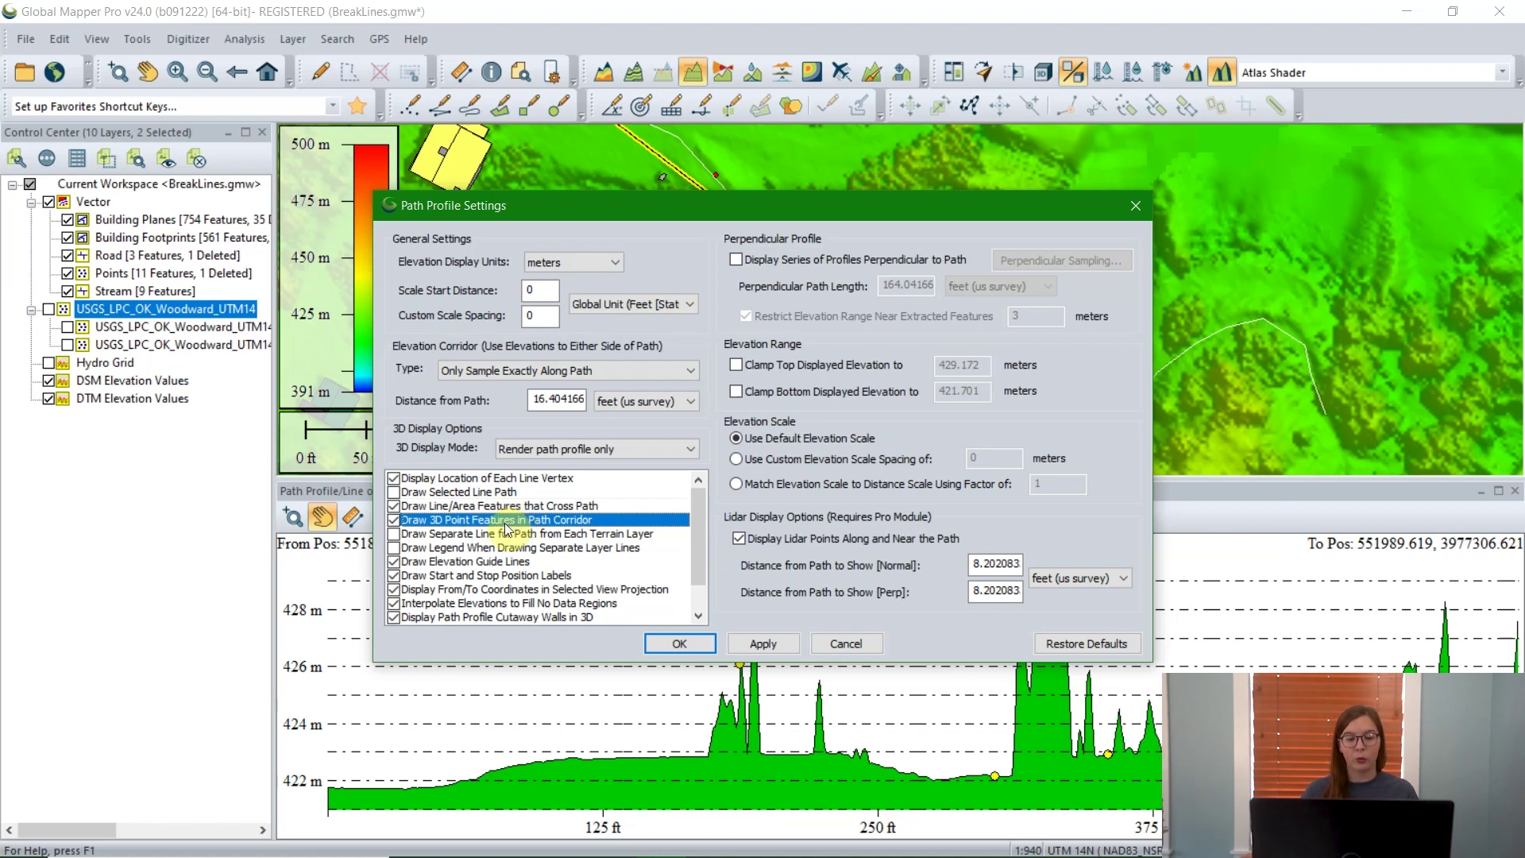
left_click(694, 642)
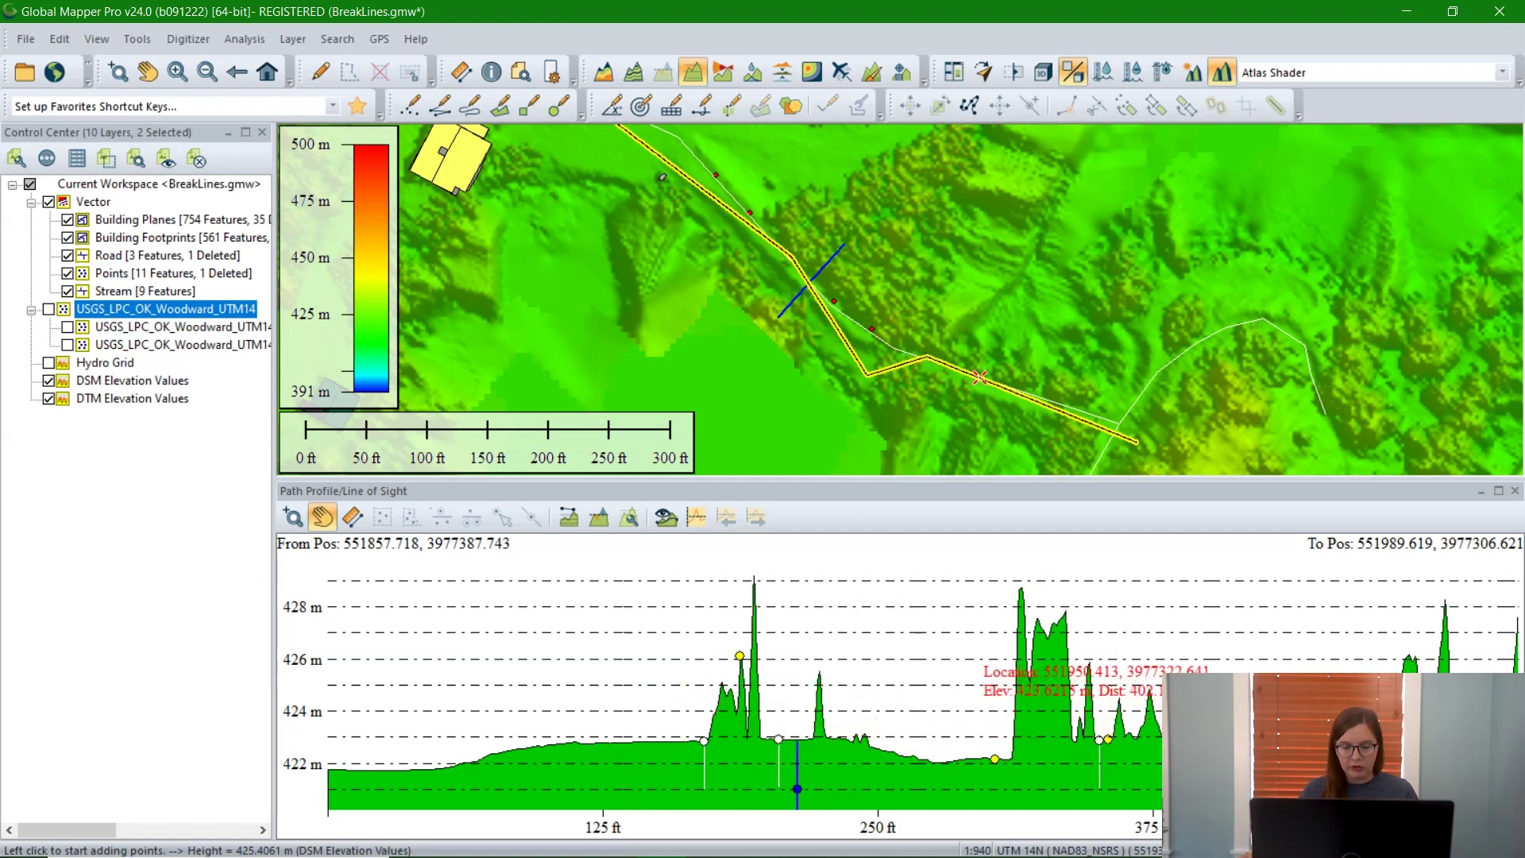
- Set Distance from Path to 10 with Keep Average Elevation Along Perpendicular corridor sampling
left_click(629, 517)
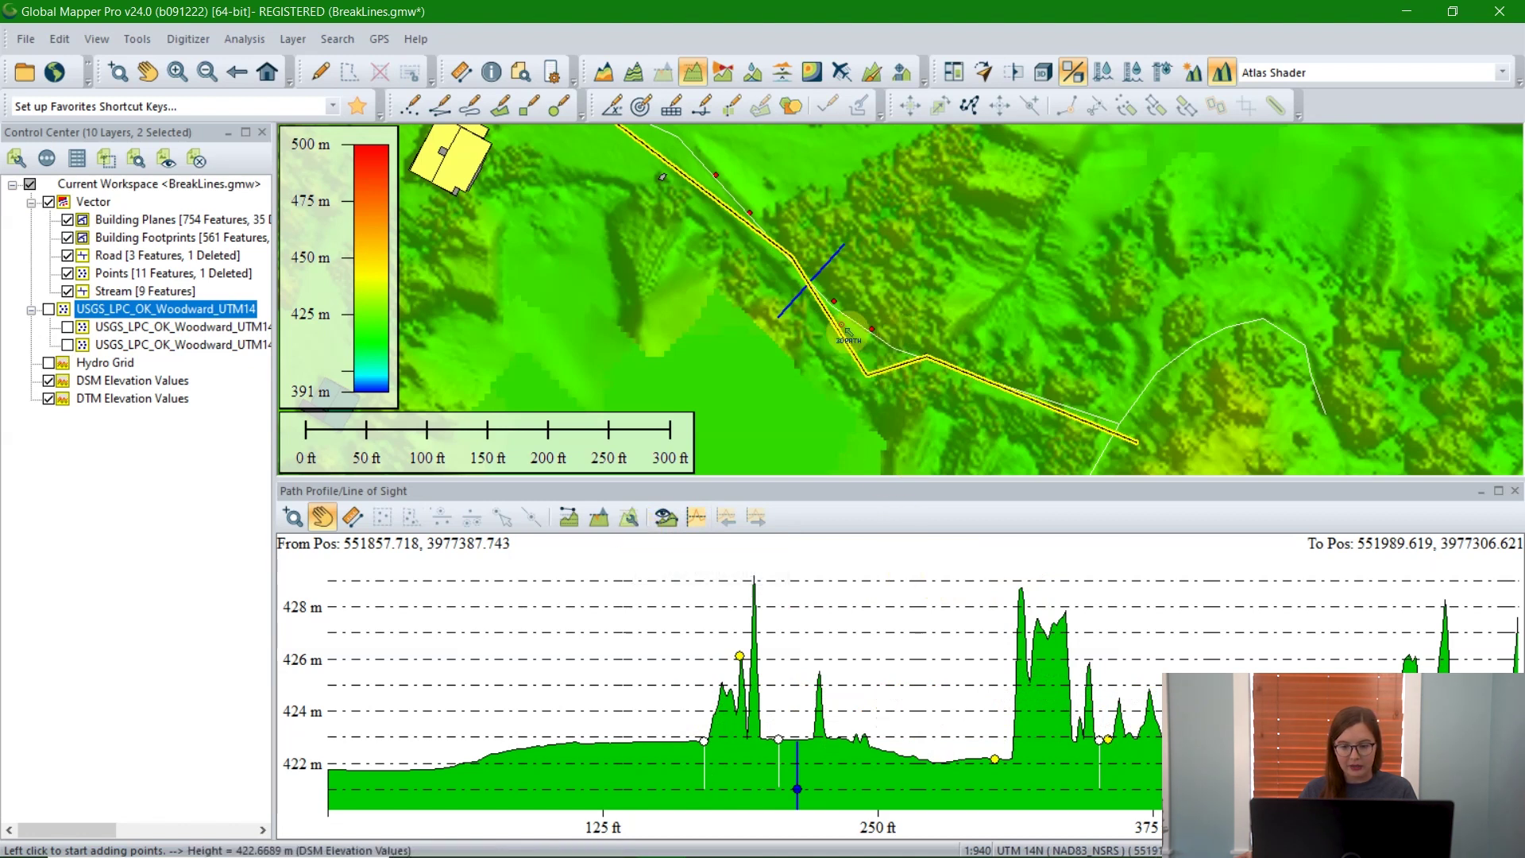
left_click(630, 522)
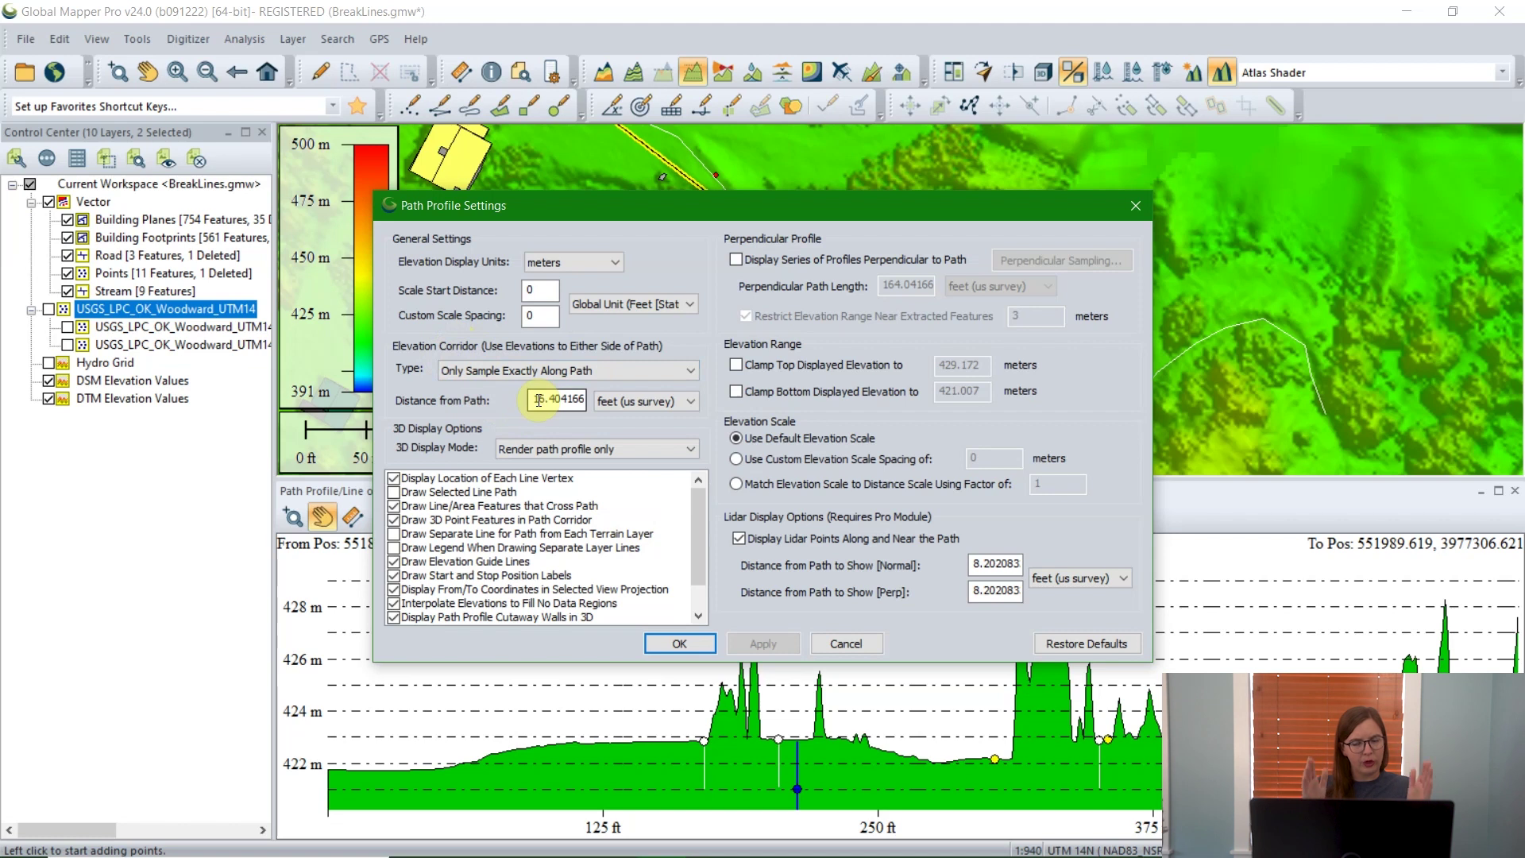
left_click_drag(535, 399, 613, 401)
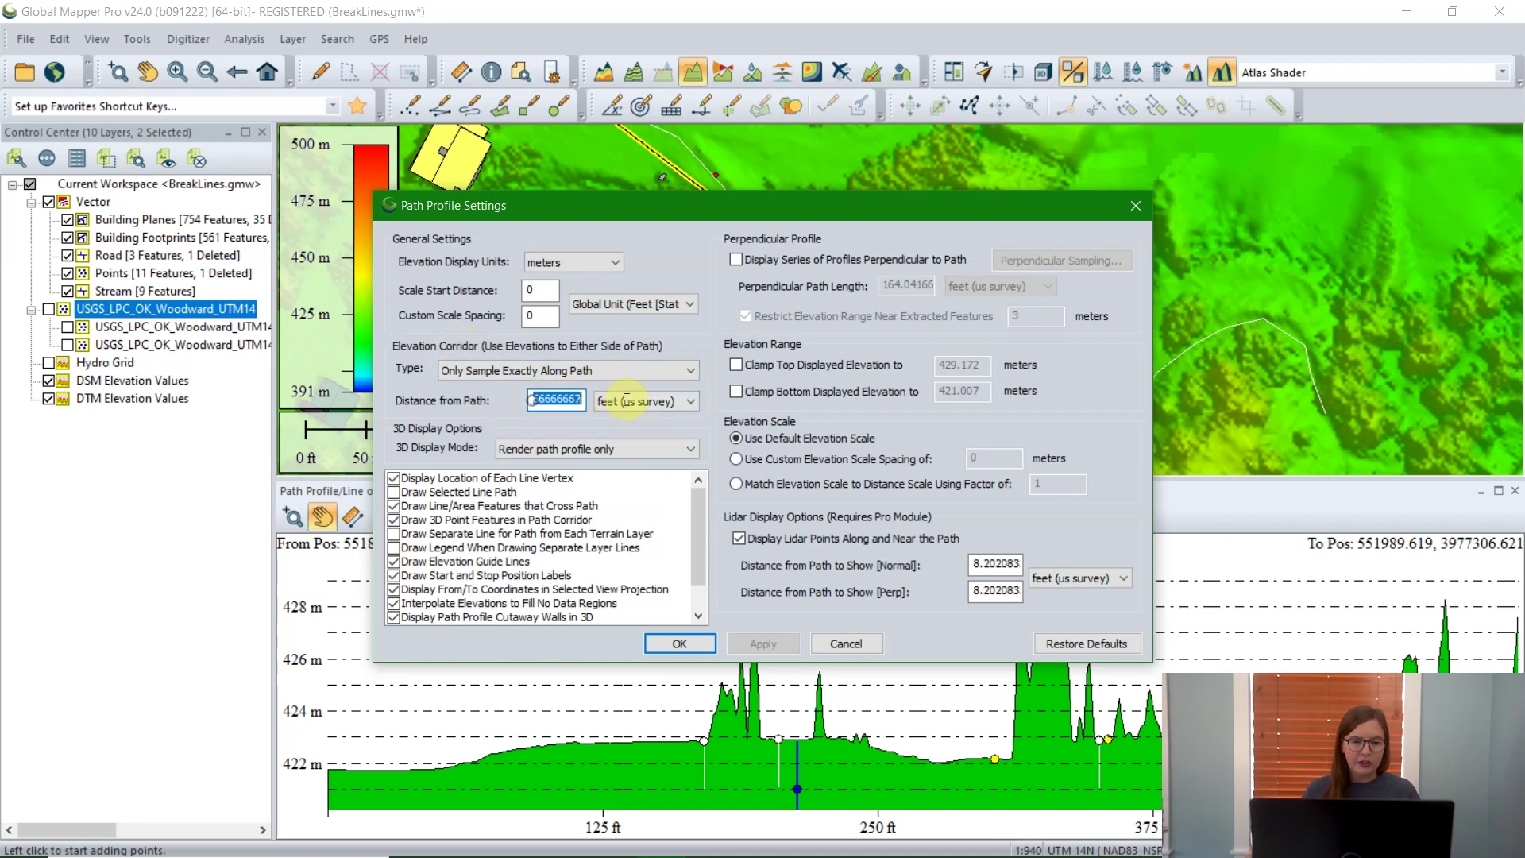
type("10")
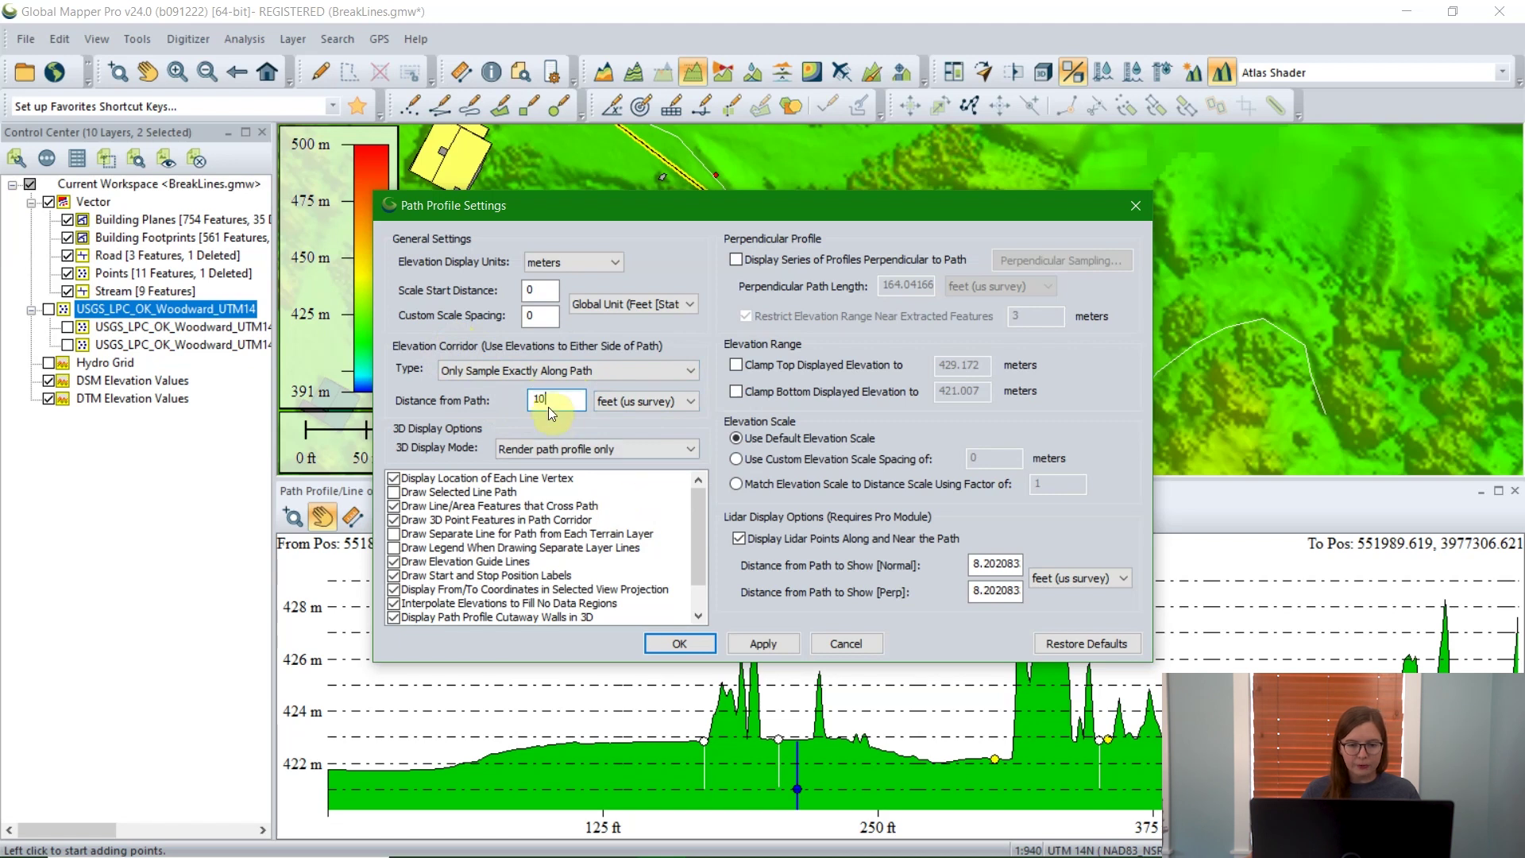
left_click(584, 370)
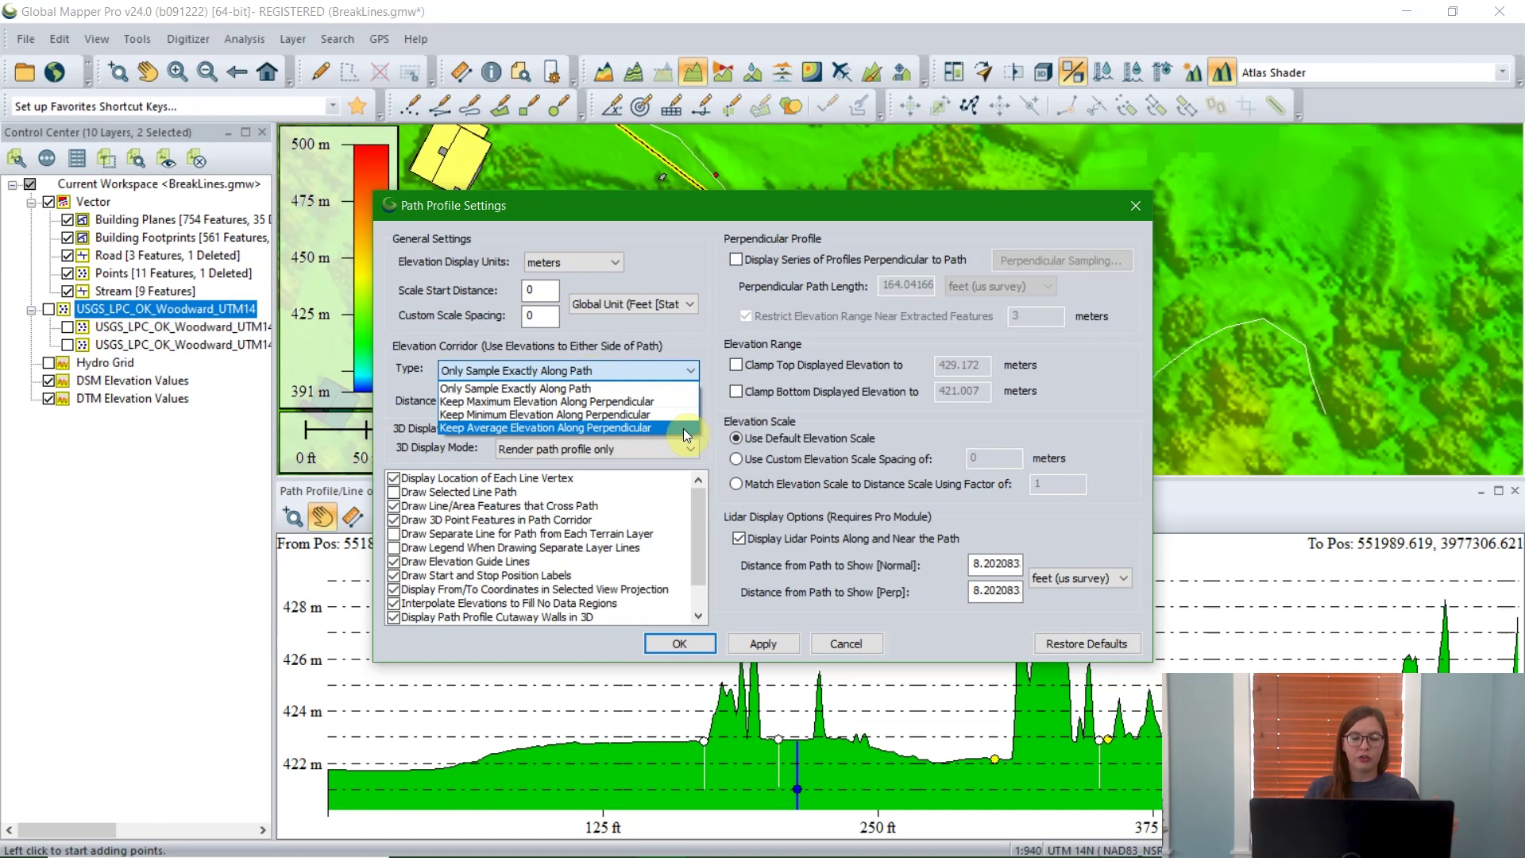
left_click(645, 430)
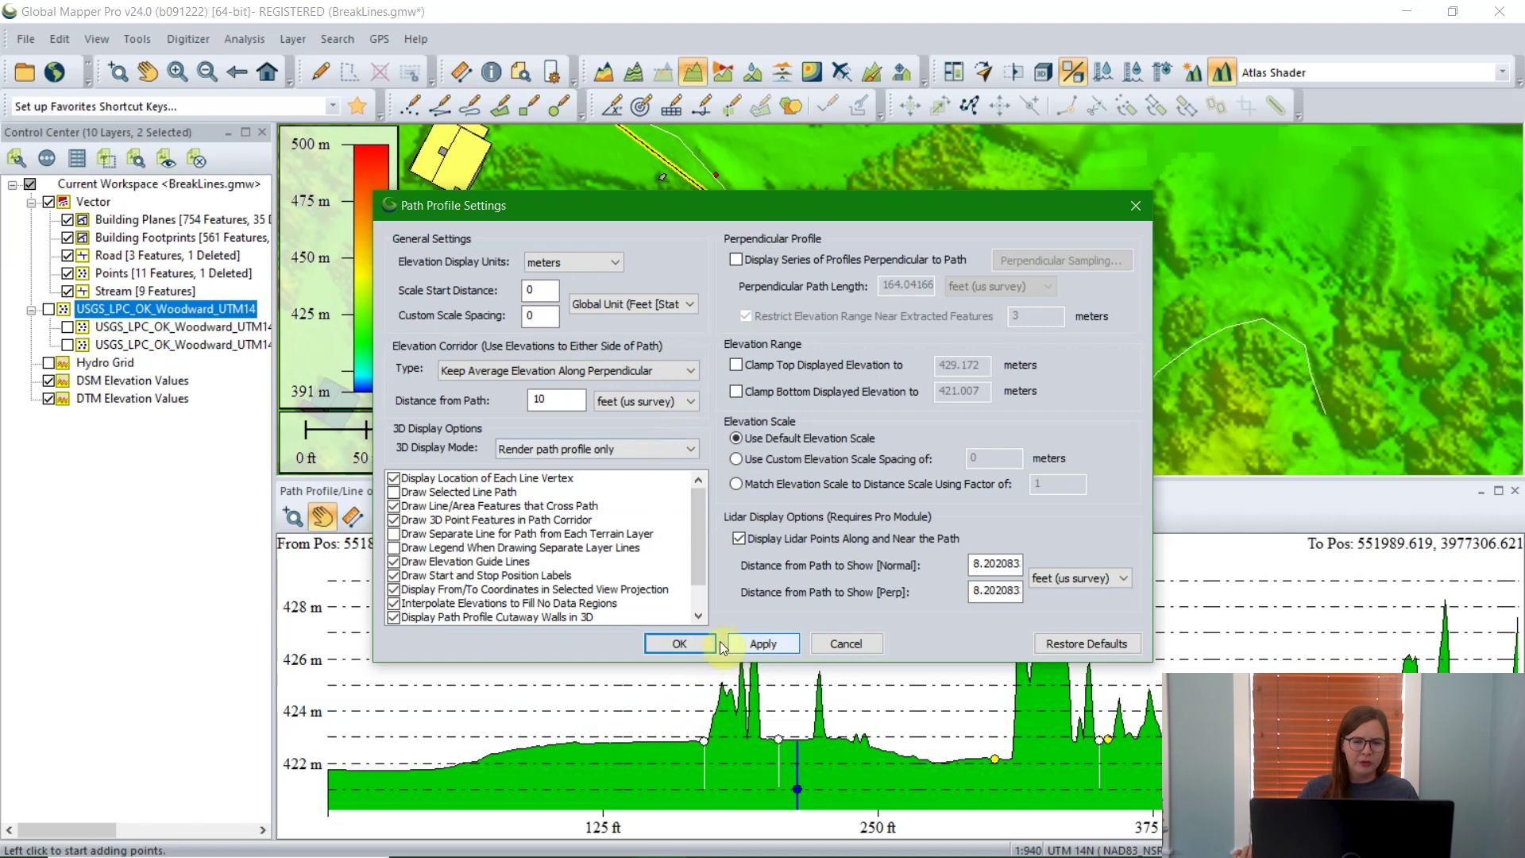
left_click(691, 642)
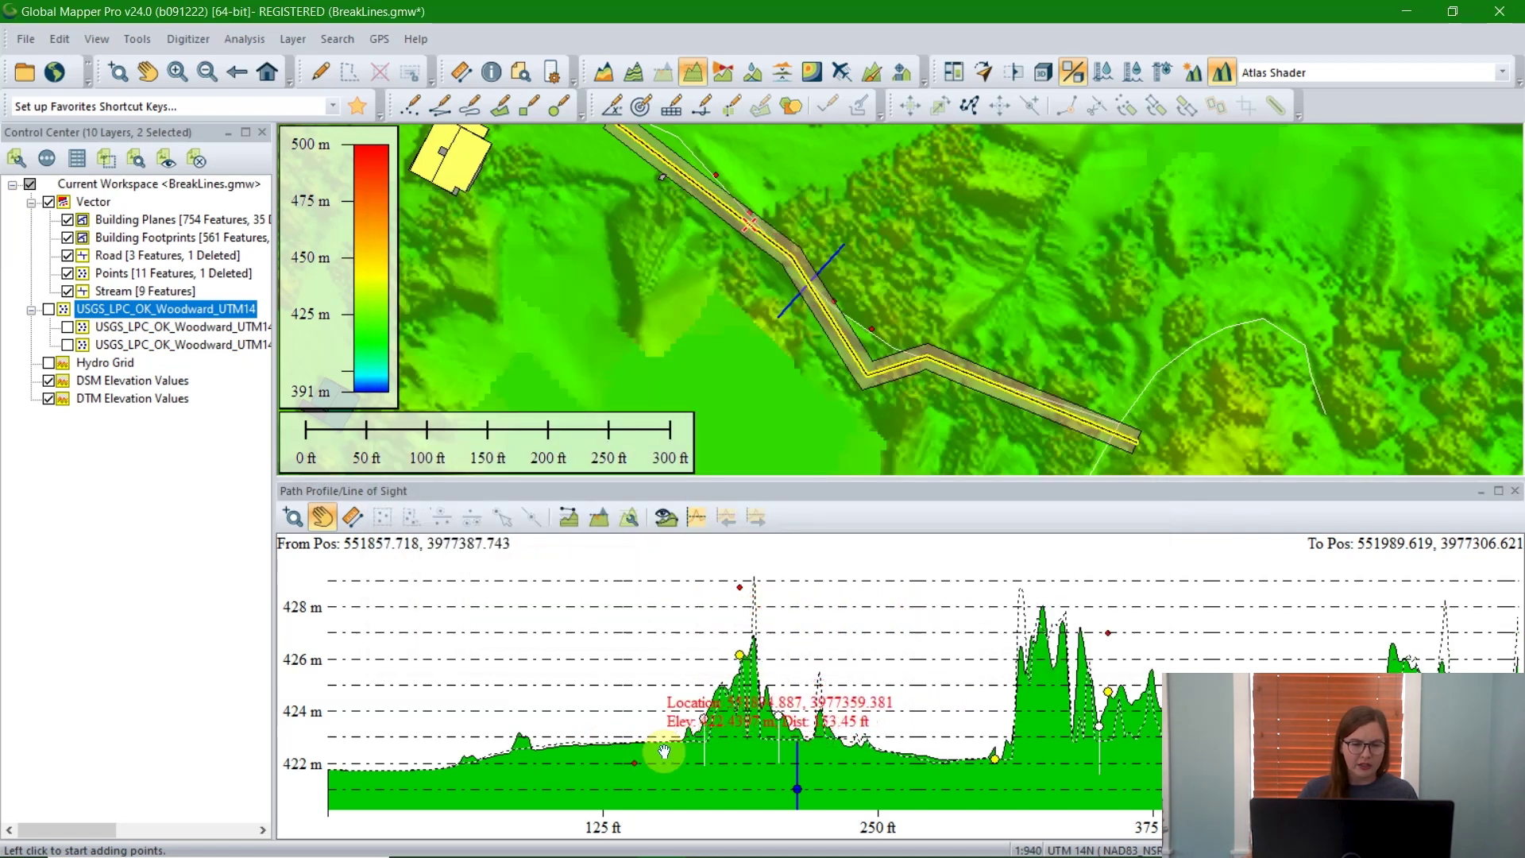
- Zoom into the corridor-averaged profile, read one point's elevation, then zoom back out
scroll(739, 592, "up", 4)
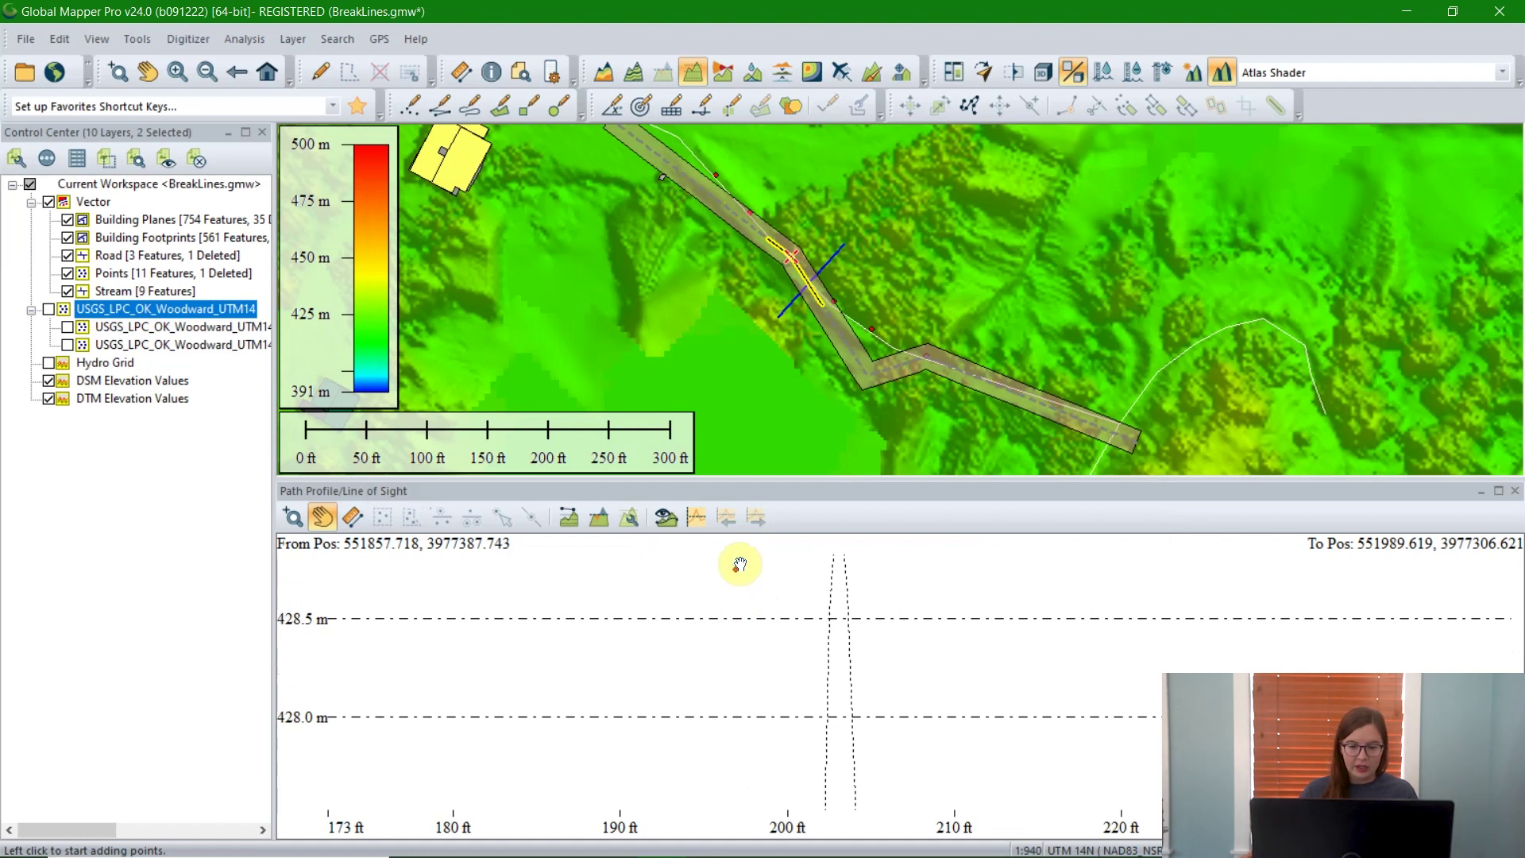
left_click(737, 567)
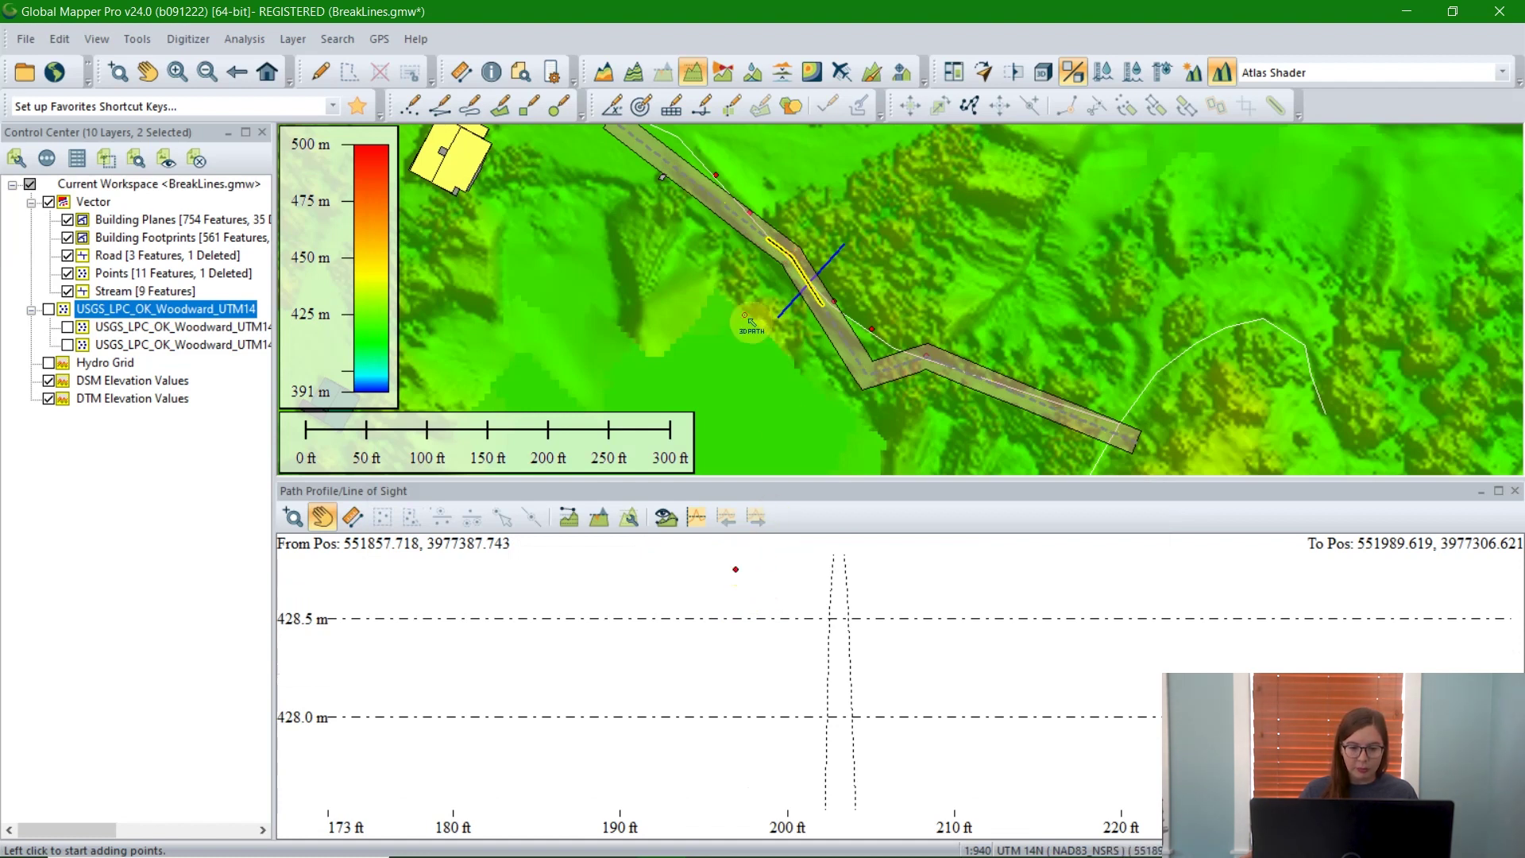
scroll(755, 635, "down", 4)
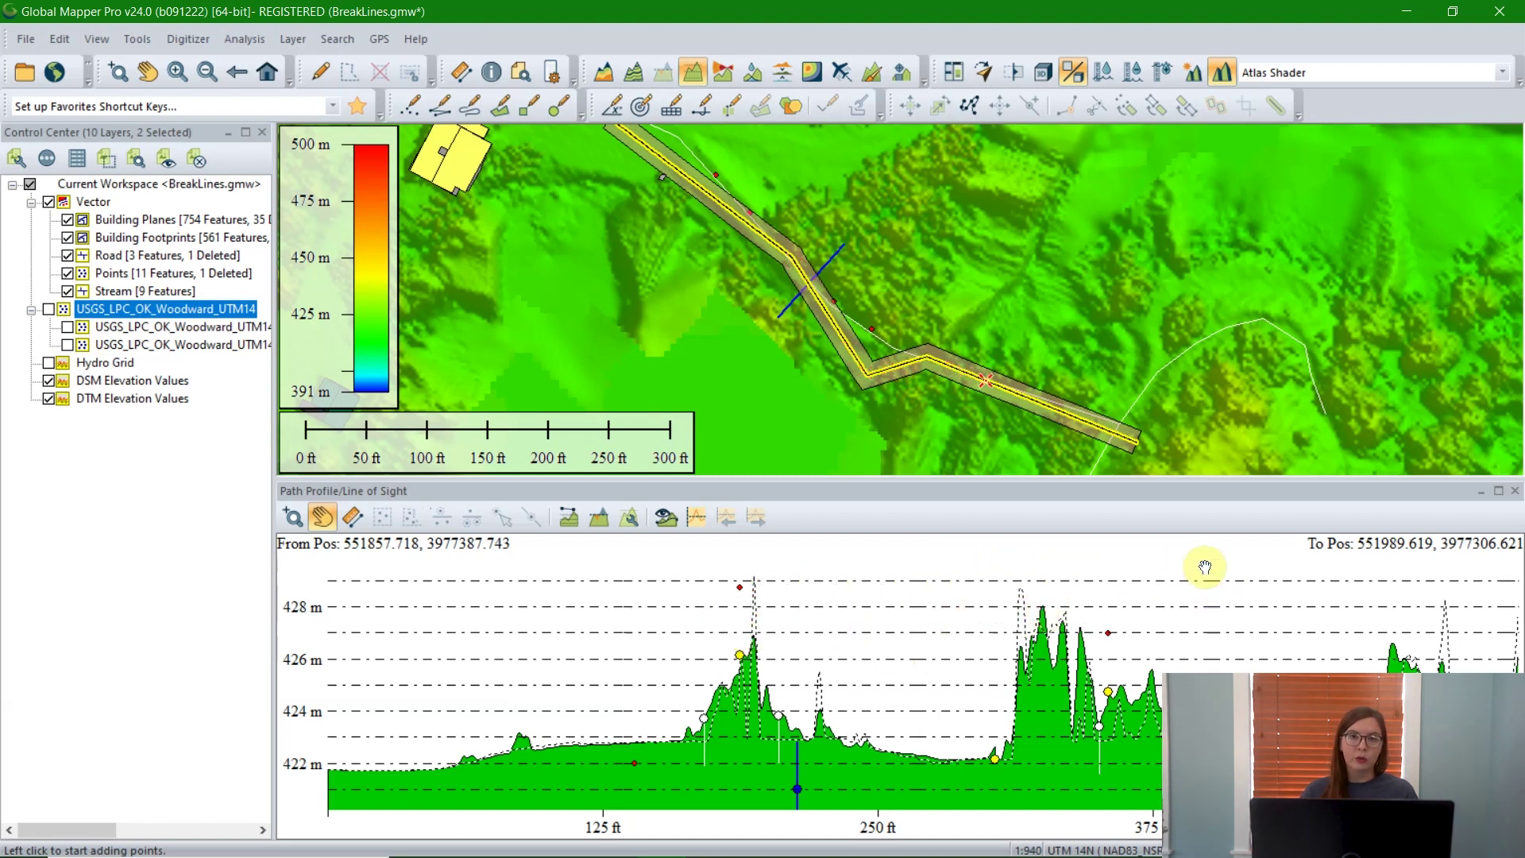
scroll(925, 365, "down", 1)
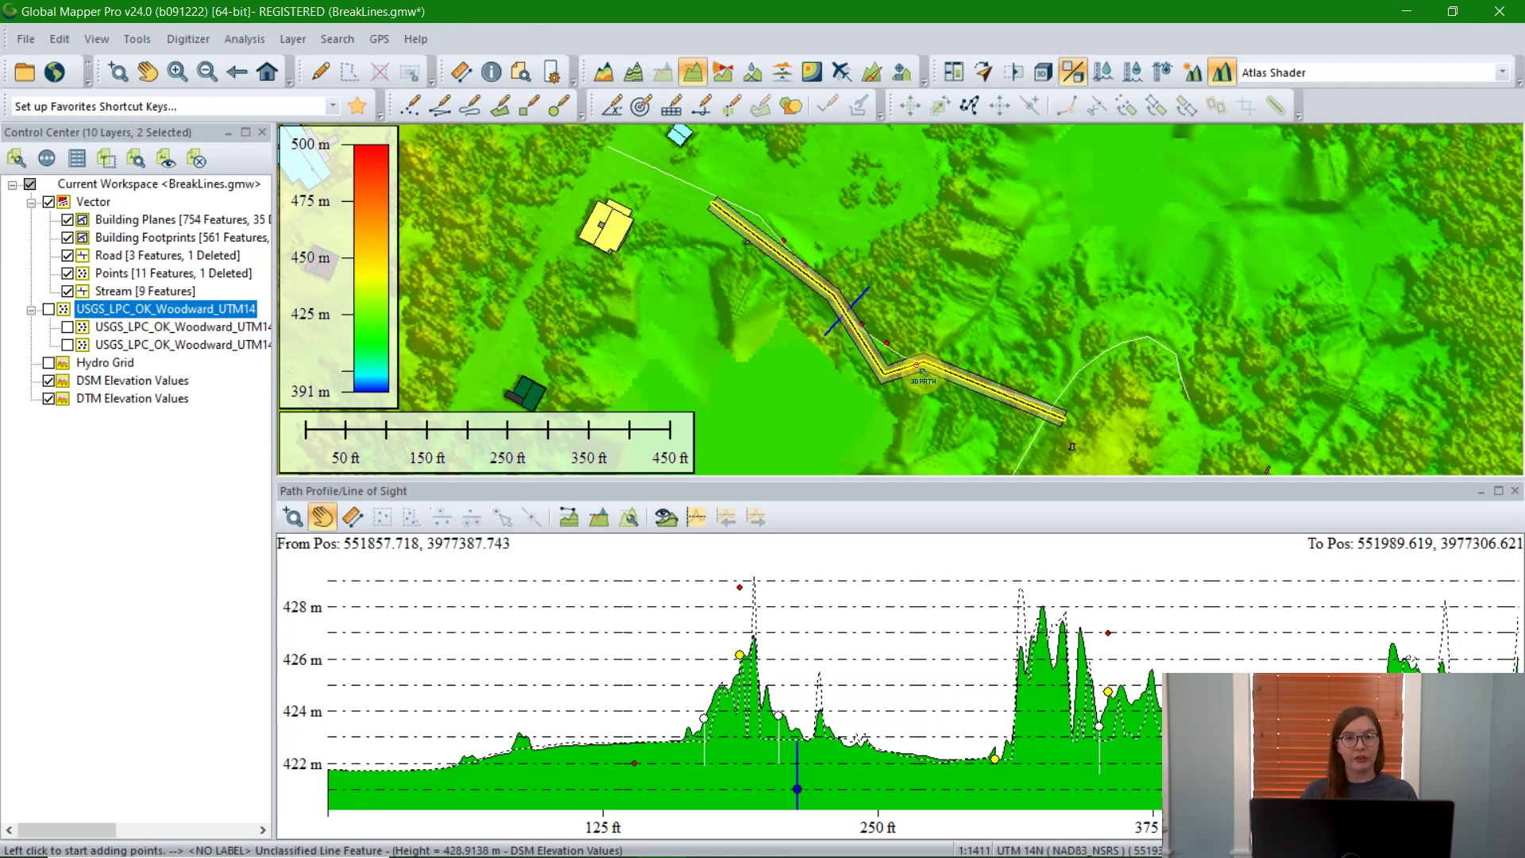
- Close the profile pane and select the long white line through the valley
left_click(1512, 493)
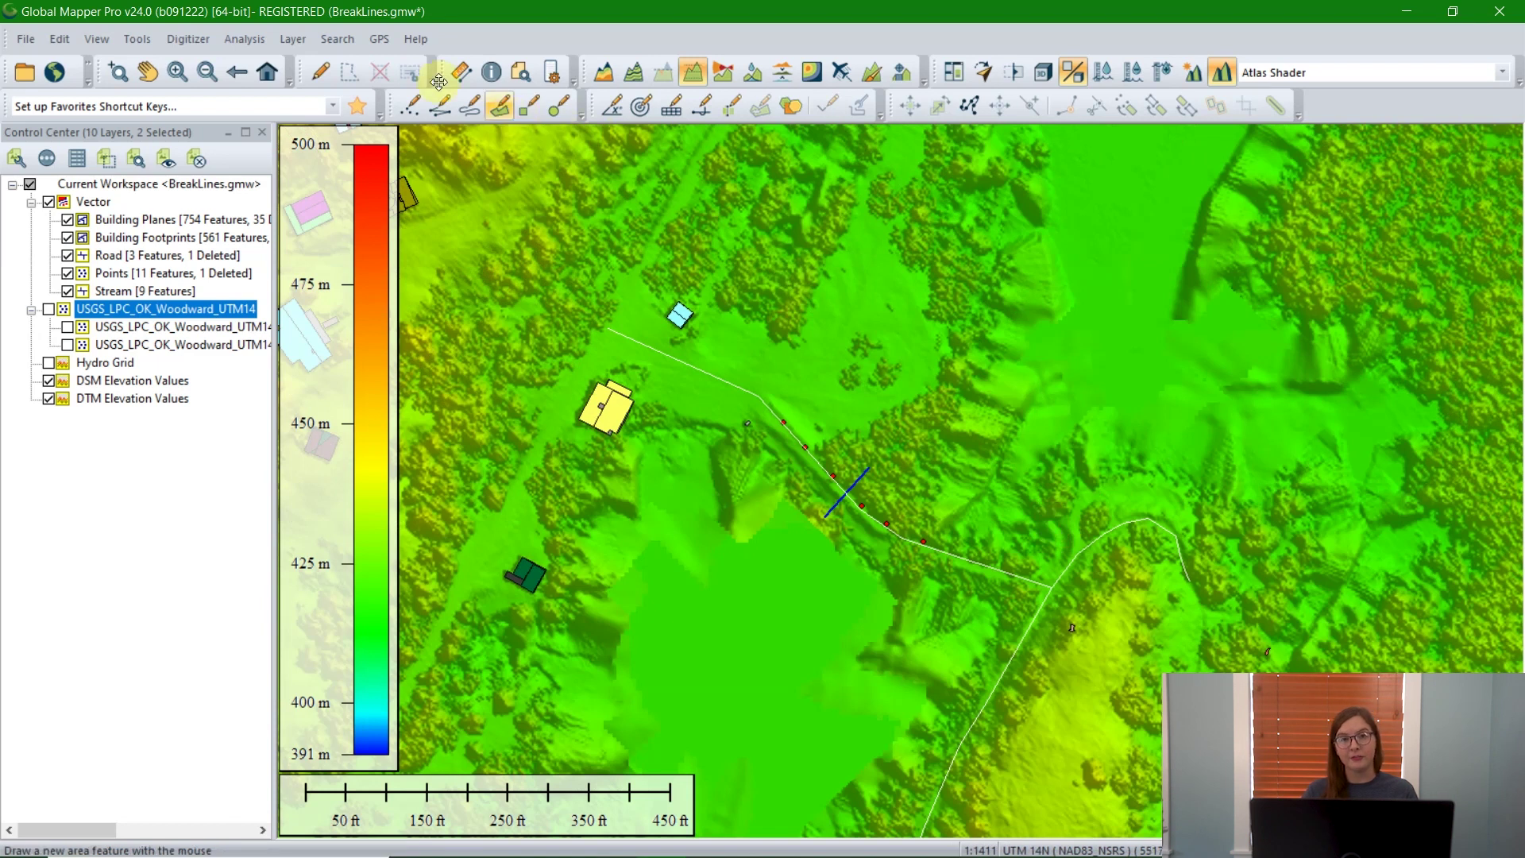
left_click(319, 71)
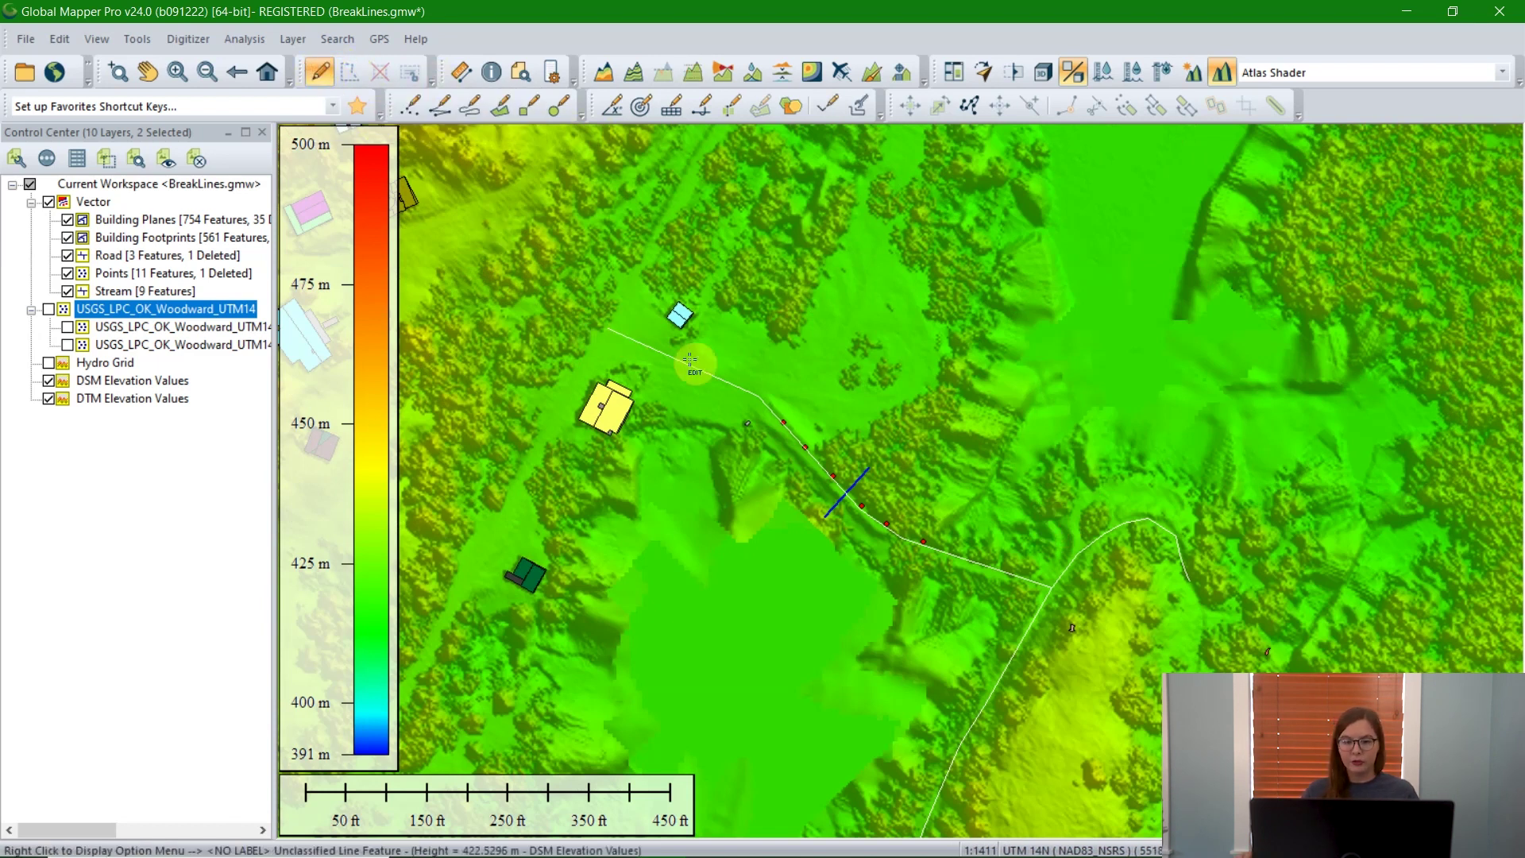
left_click(715, 407)
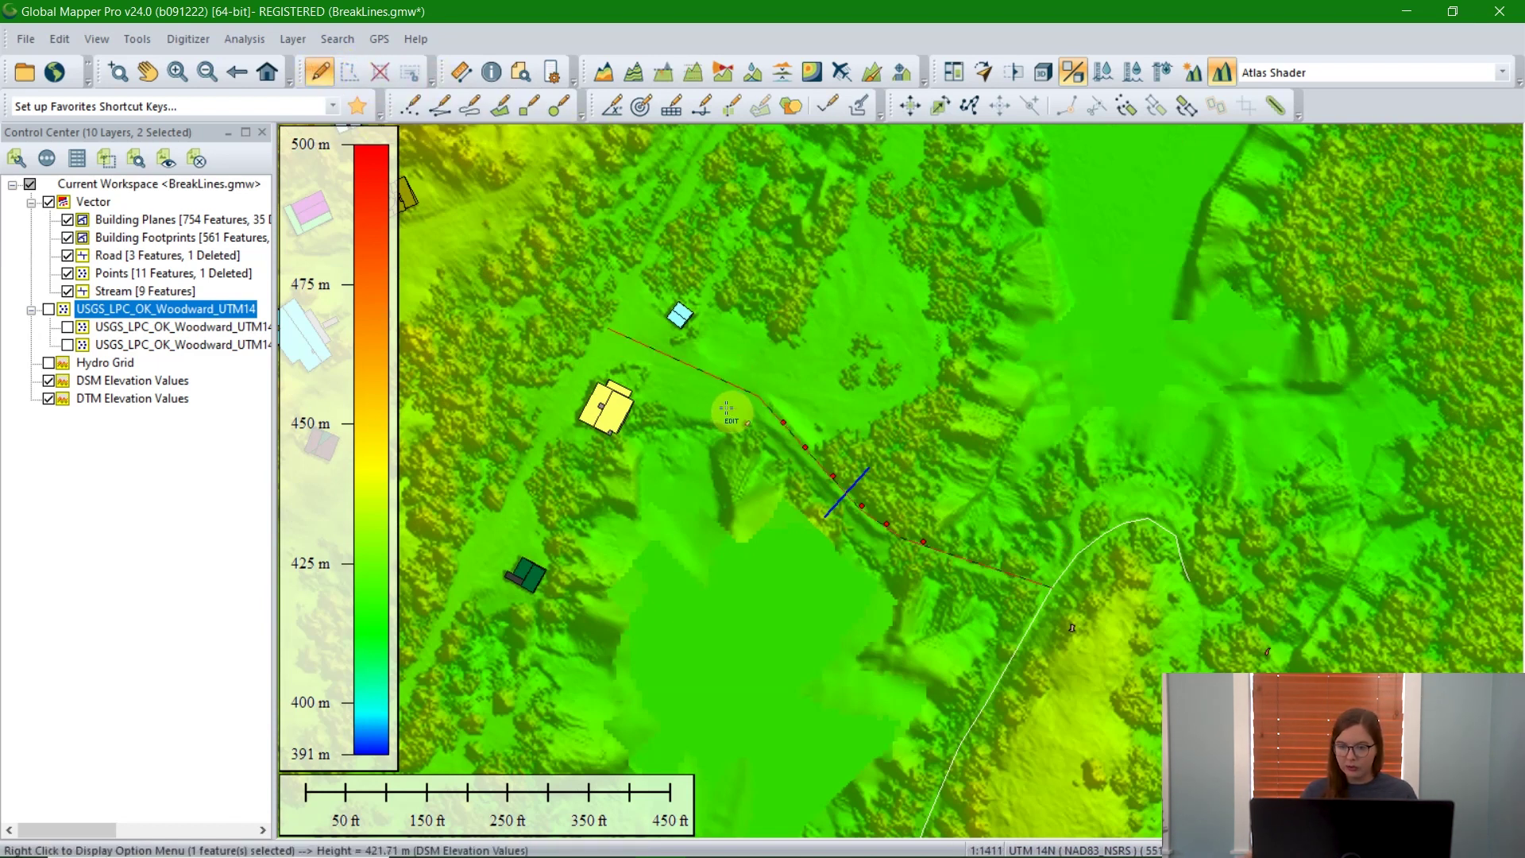
- Generate a path profile along the selected line and dock it below the map
right_click(893, 383)
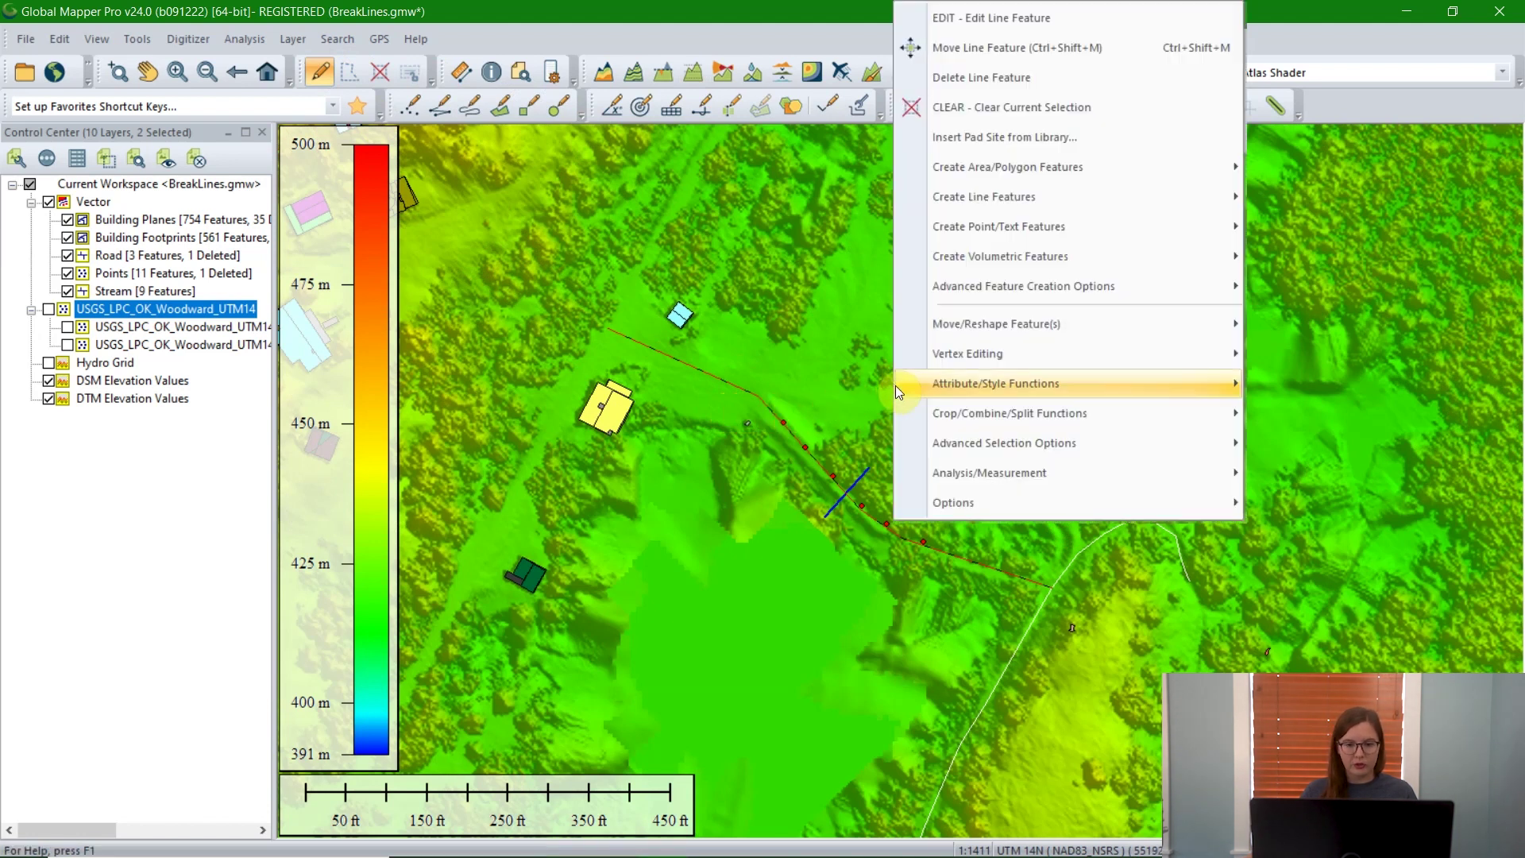
mouse_move(934, 471)
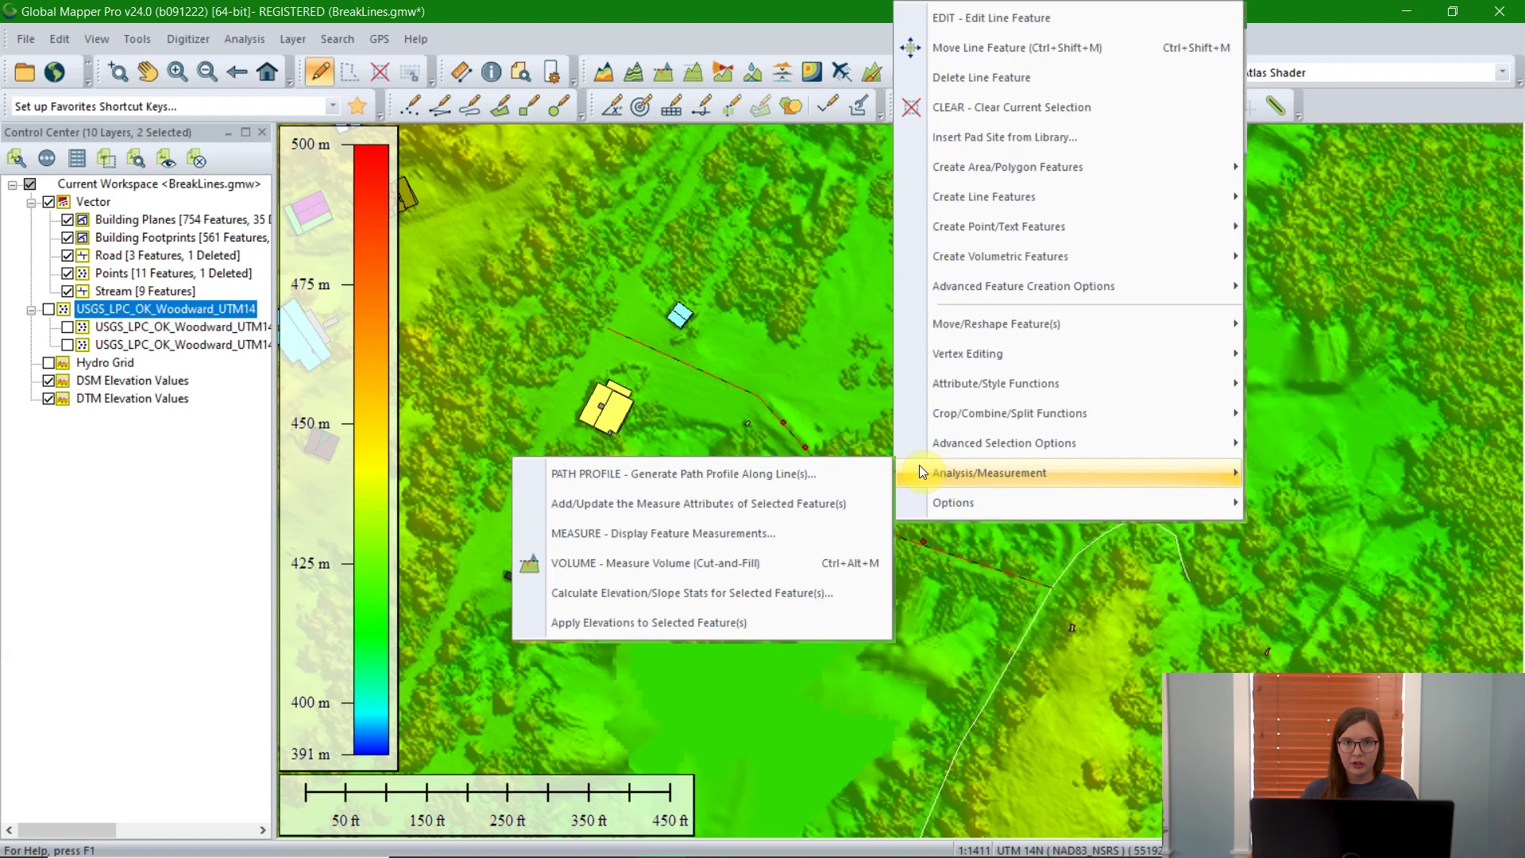
left_click(853, 471)
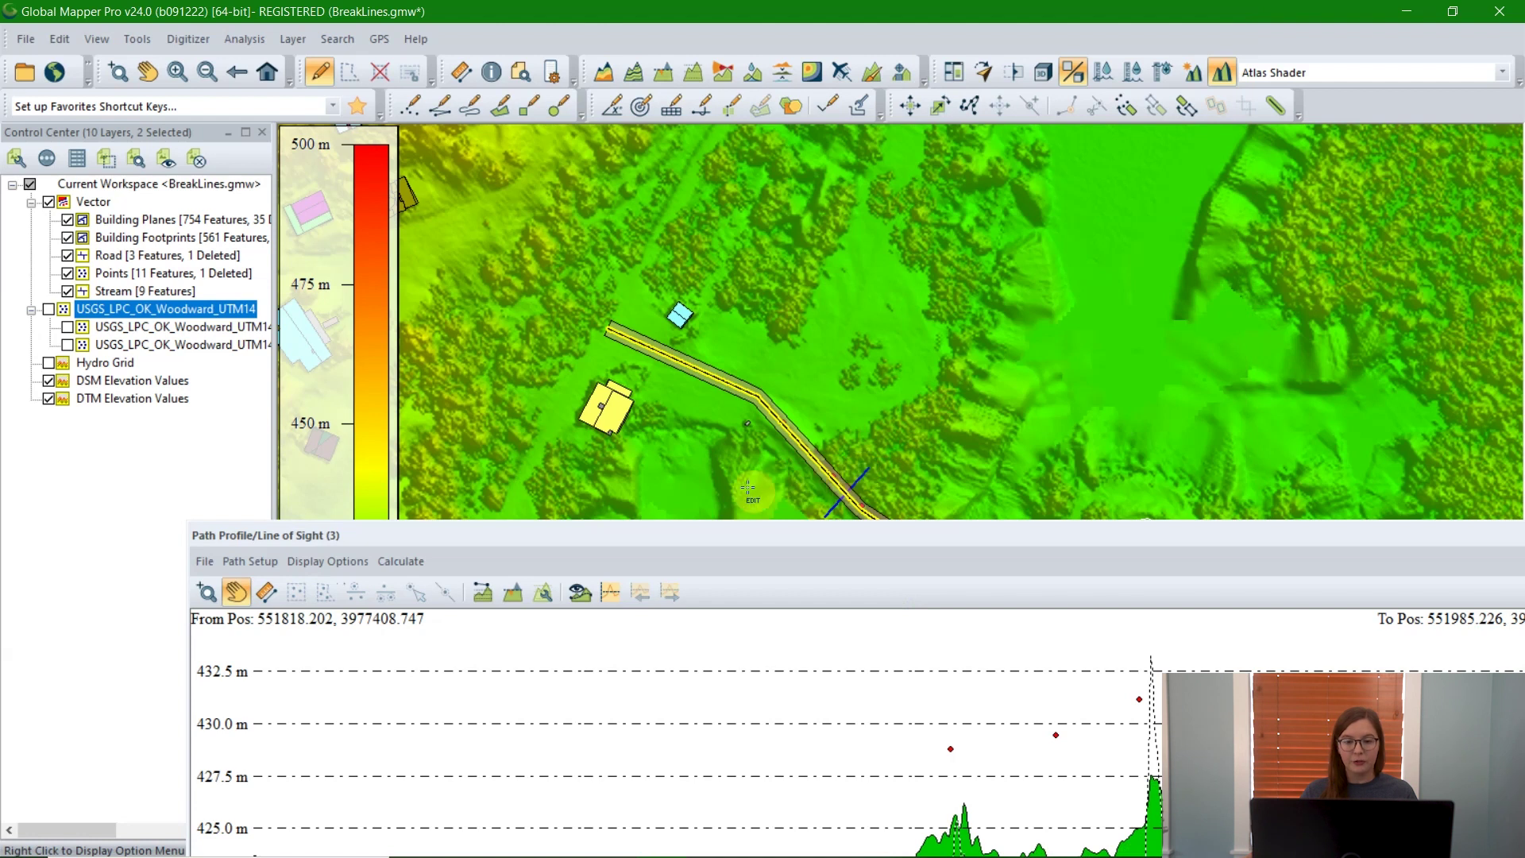
left_click_drag(802, 541, 917, 527)
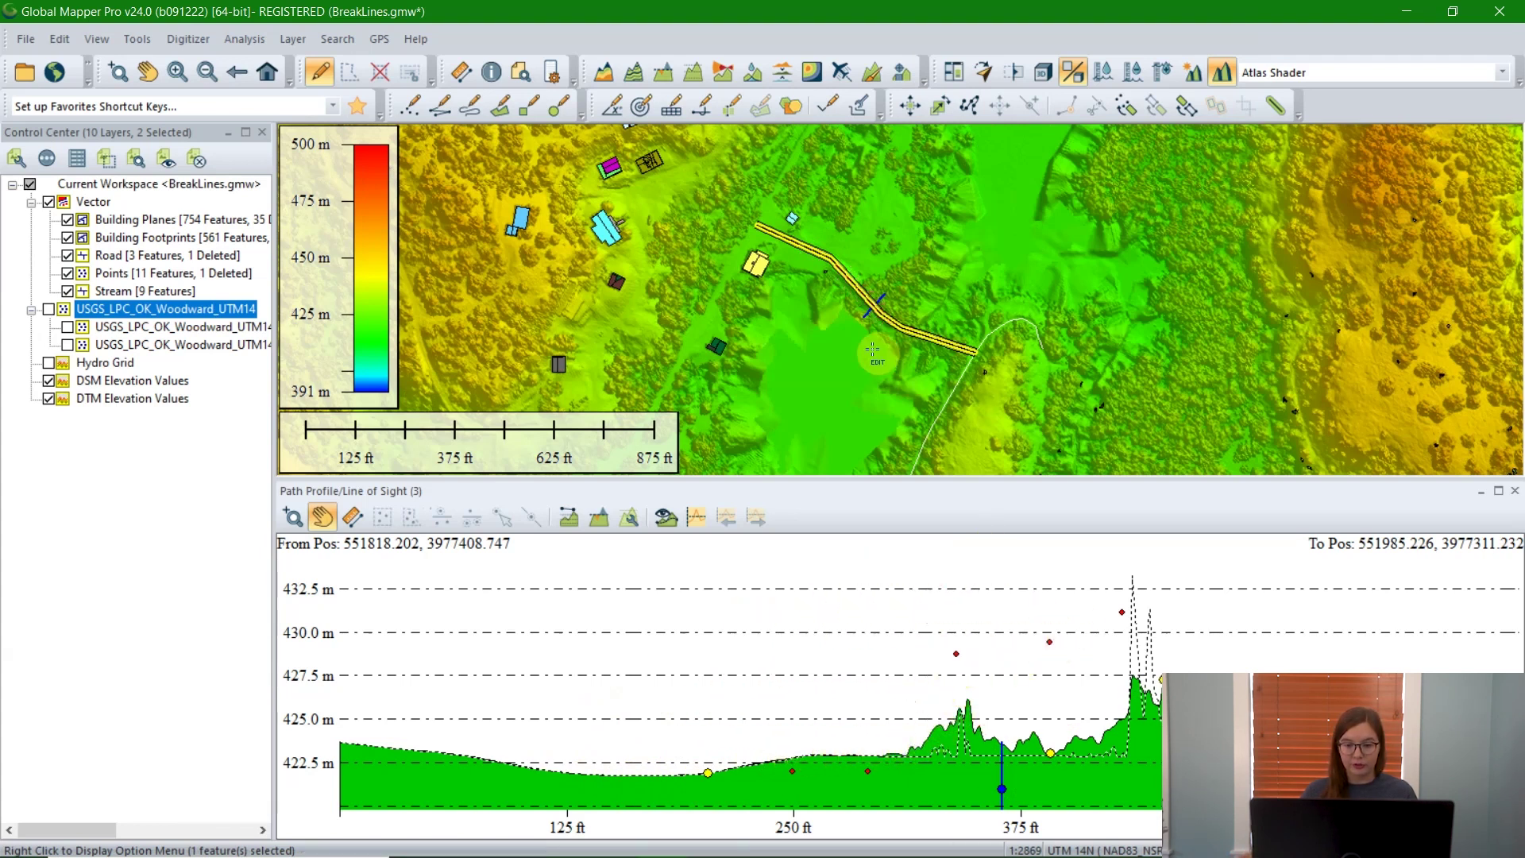
scroll(879, 355, "up", 3)
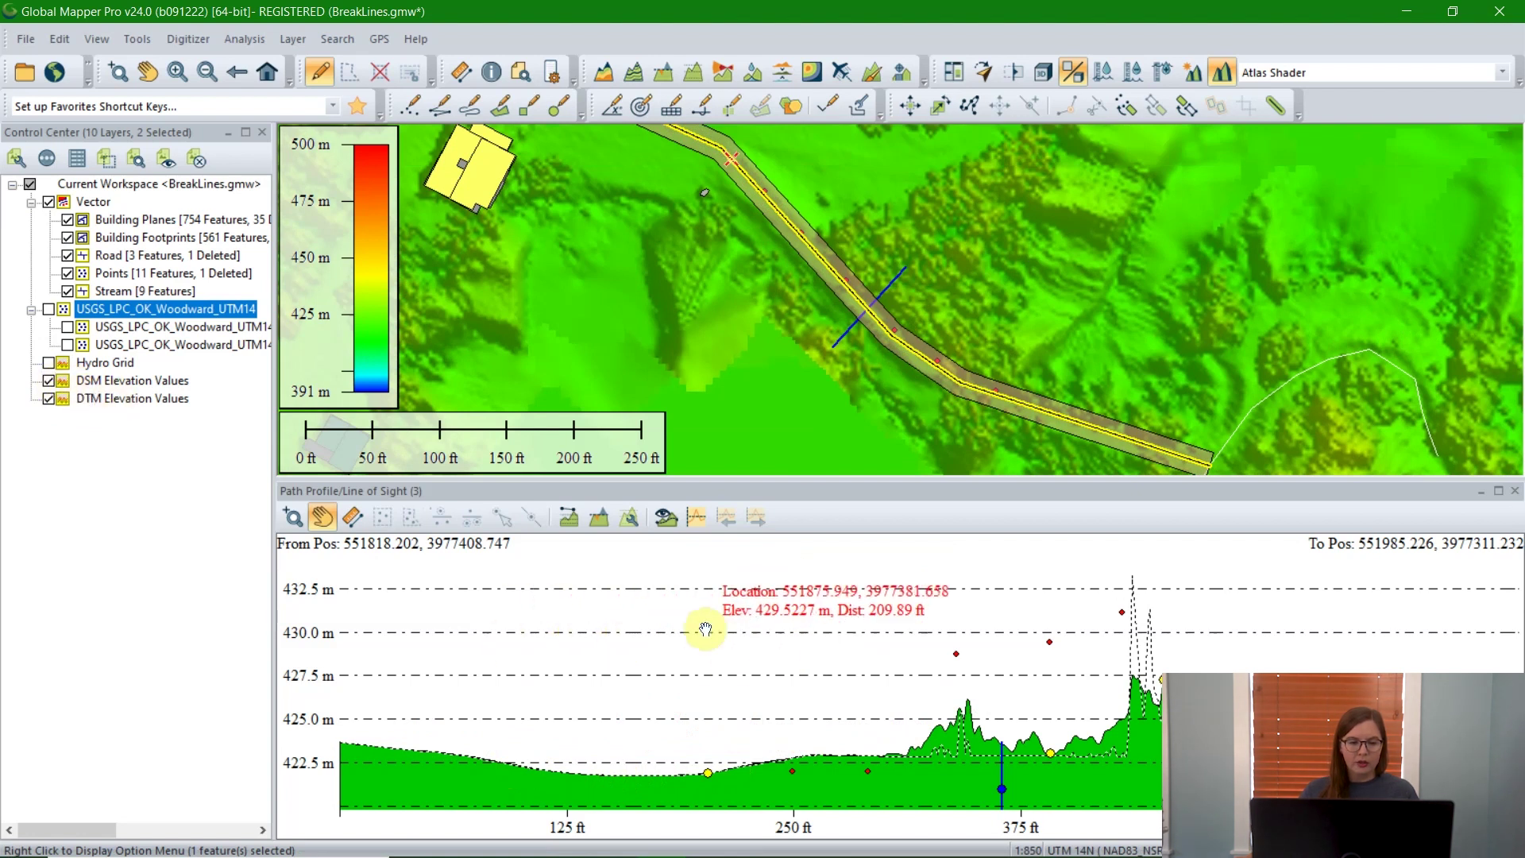
- Sample Only Exactly Along Path, drawing separate lines per terrain layer with a legend
left_click(629, 518)
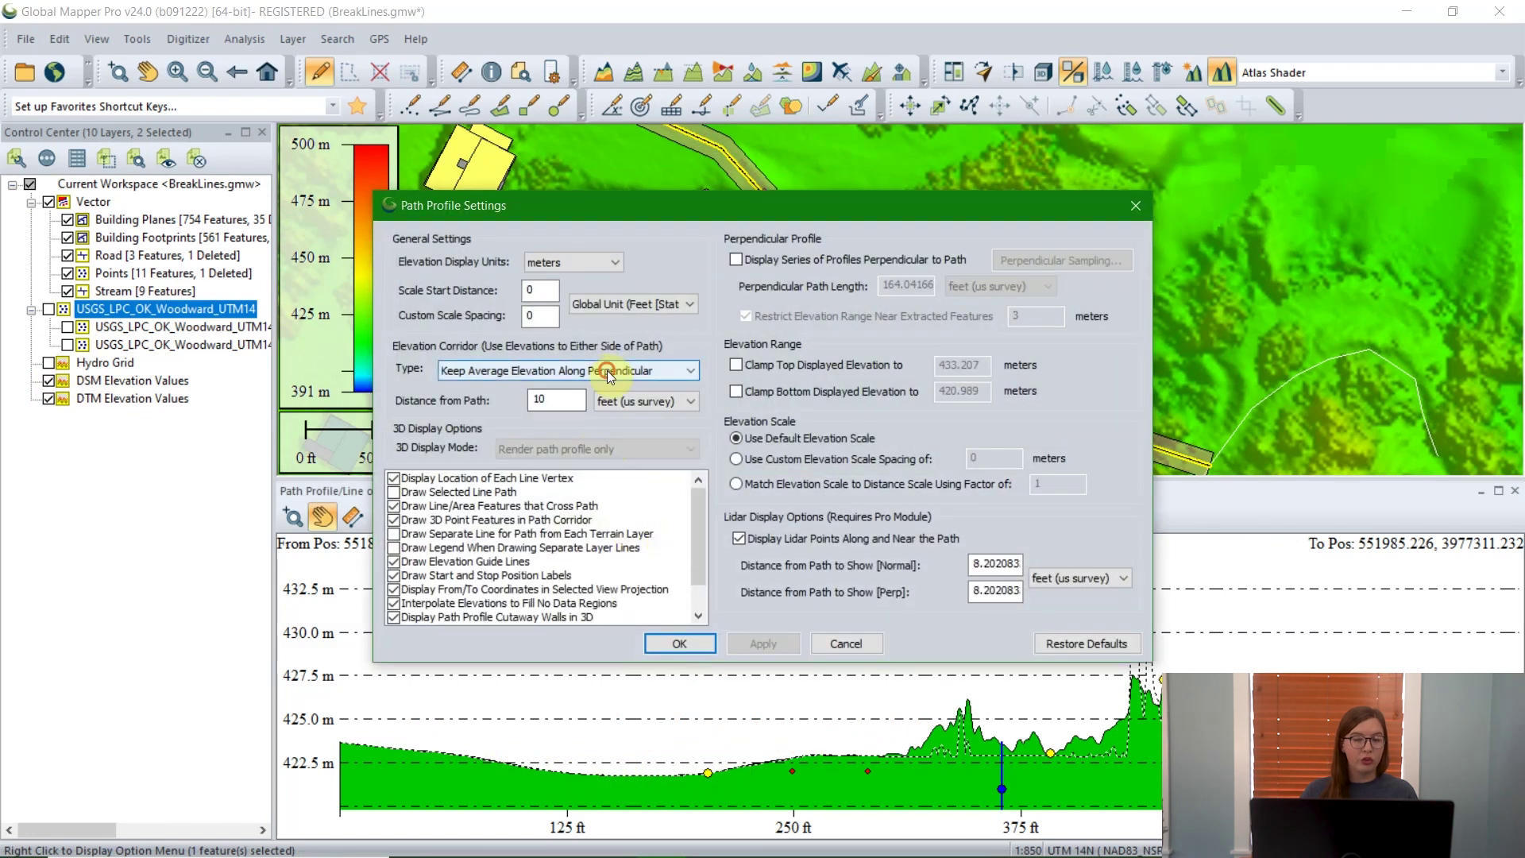
left_click(548, 371)
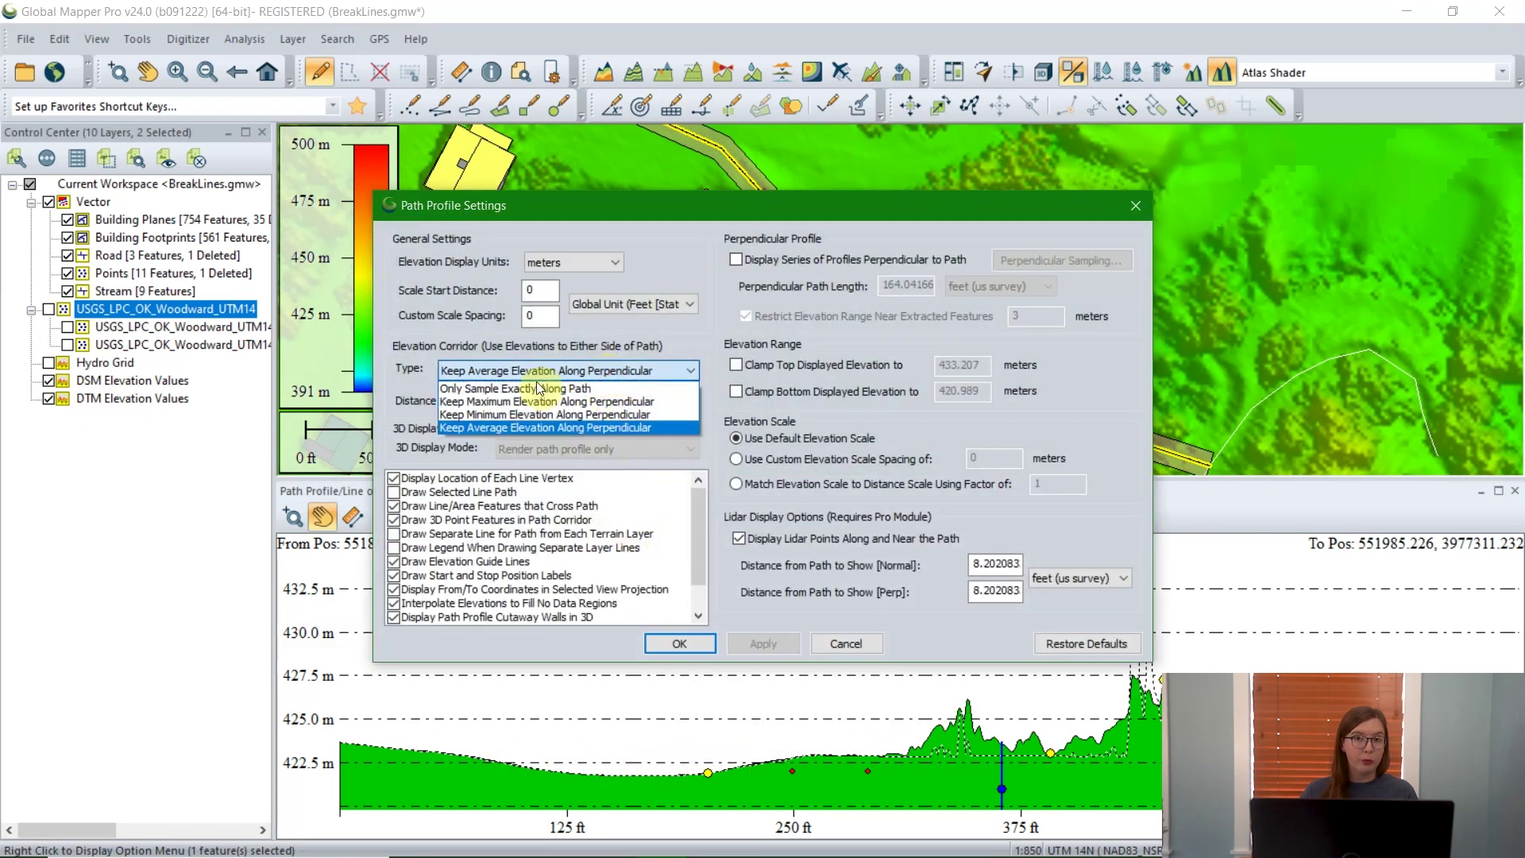
left_click(484, 388)
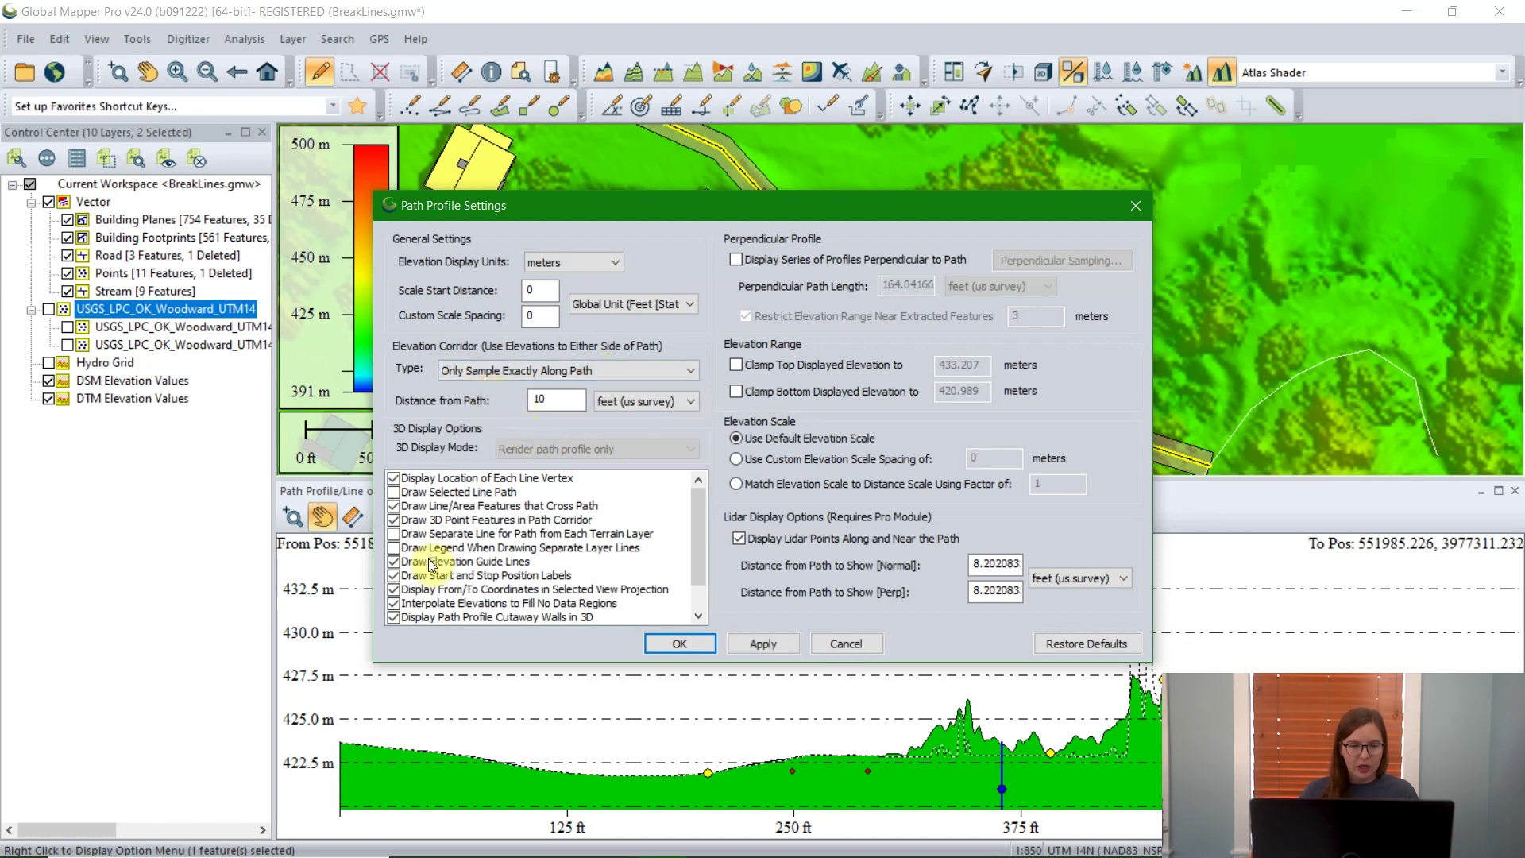
left_click(393, 534)
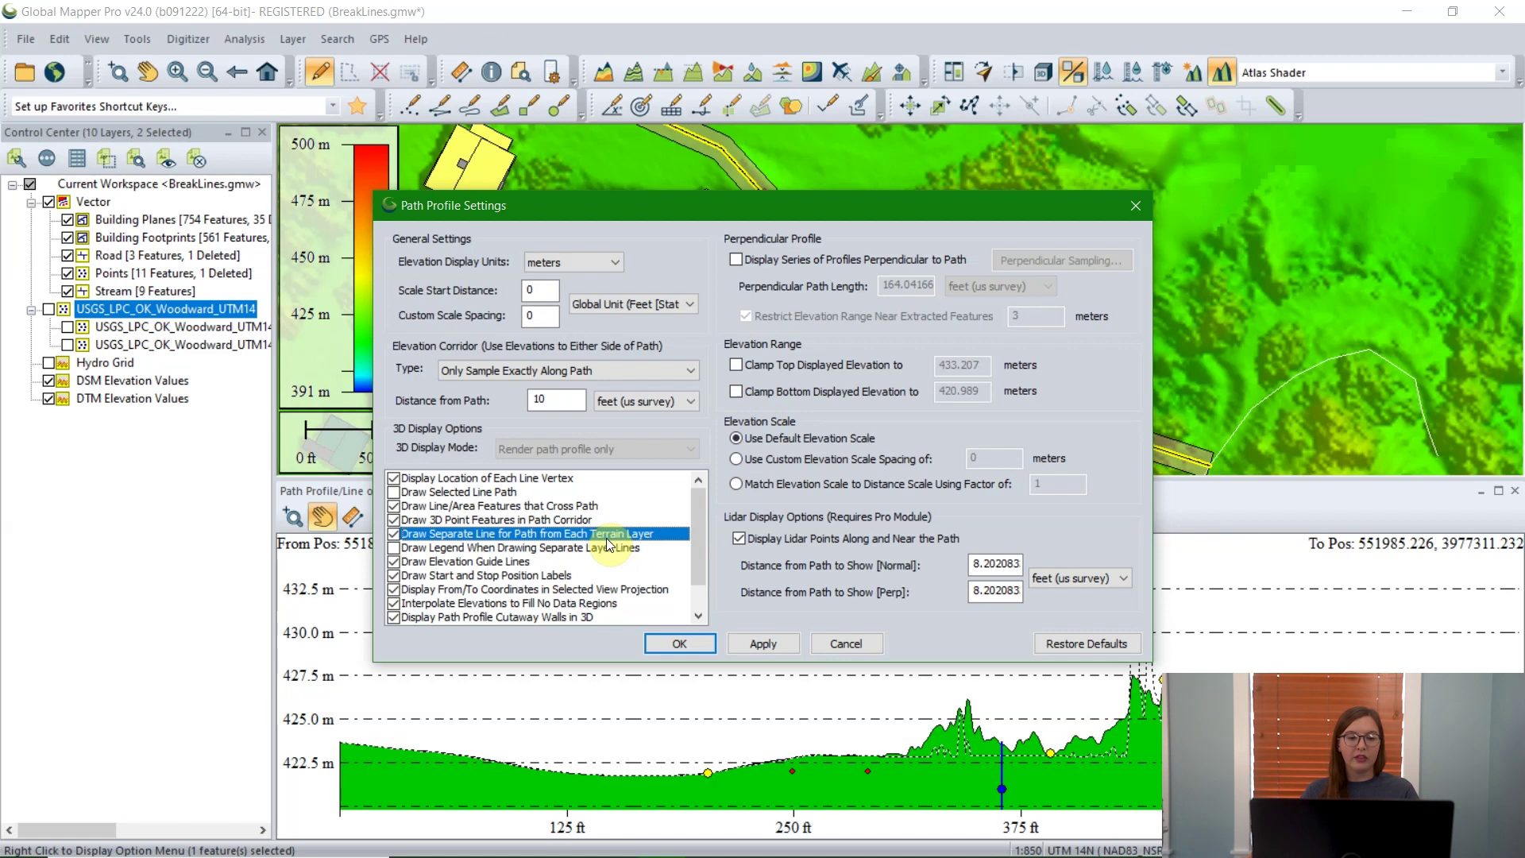
left_click(394, 548)
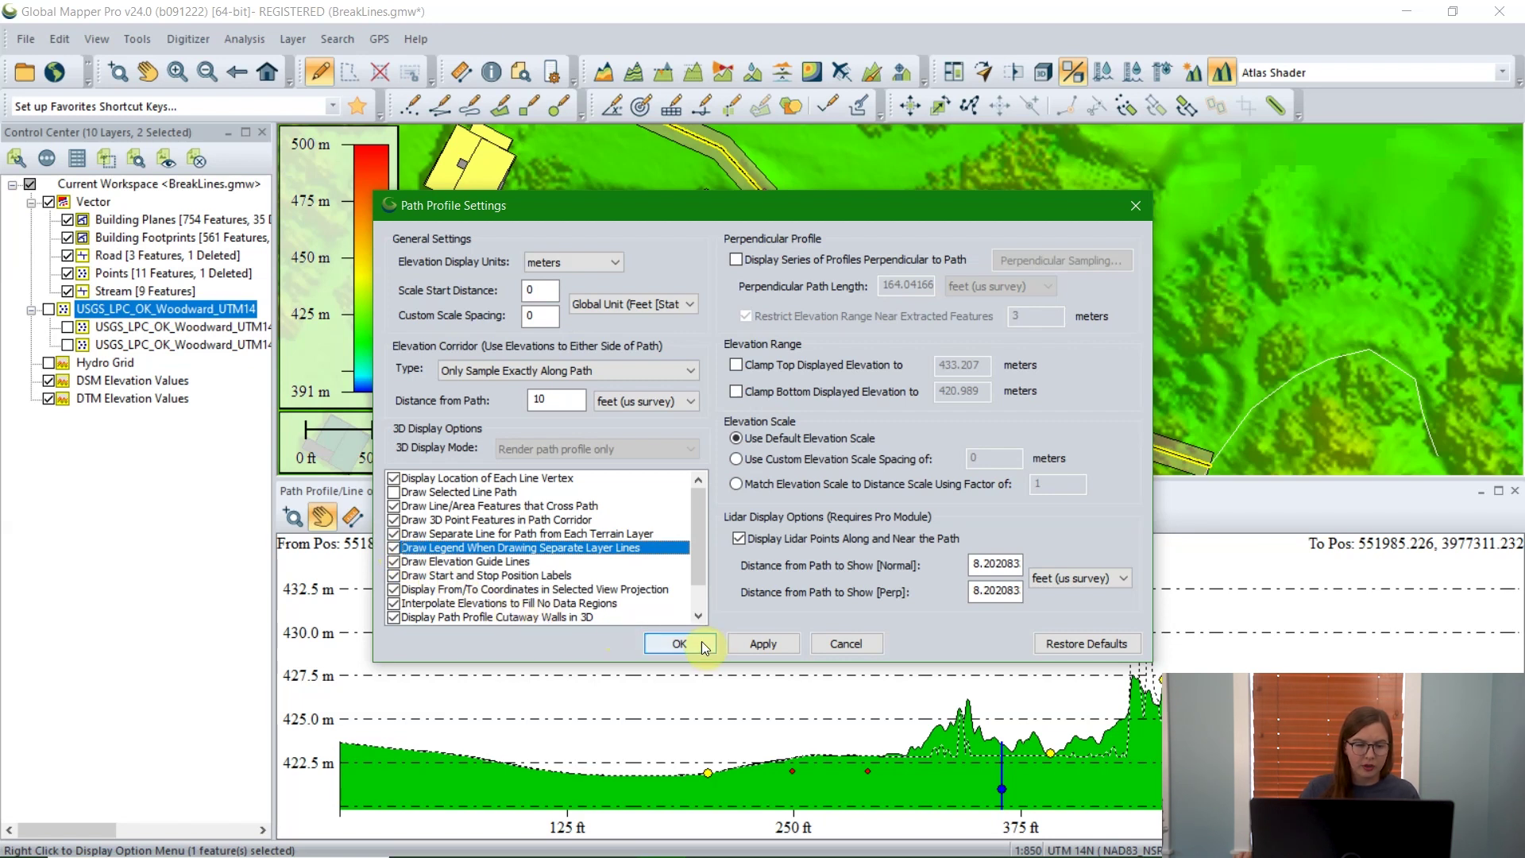
left_click(679, 642)
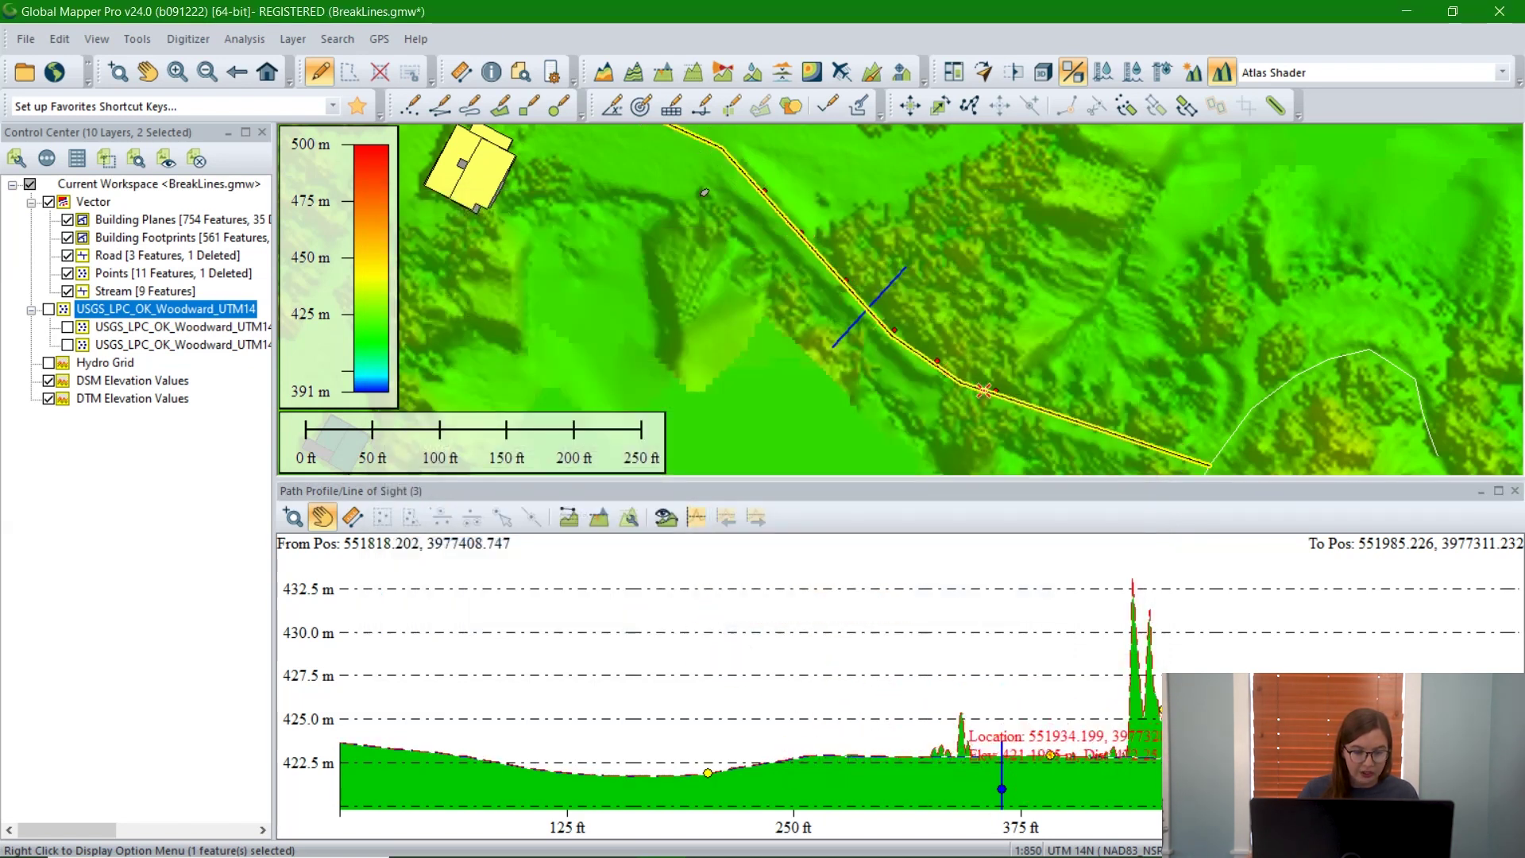
- Zoom the profile graph to the 334–425 ft stretch and bring up its context menu
scroll(1112, 750, "up", 8)
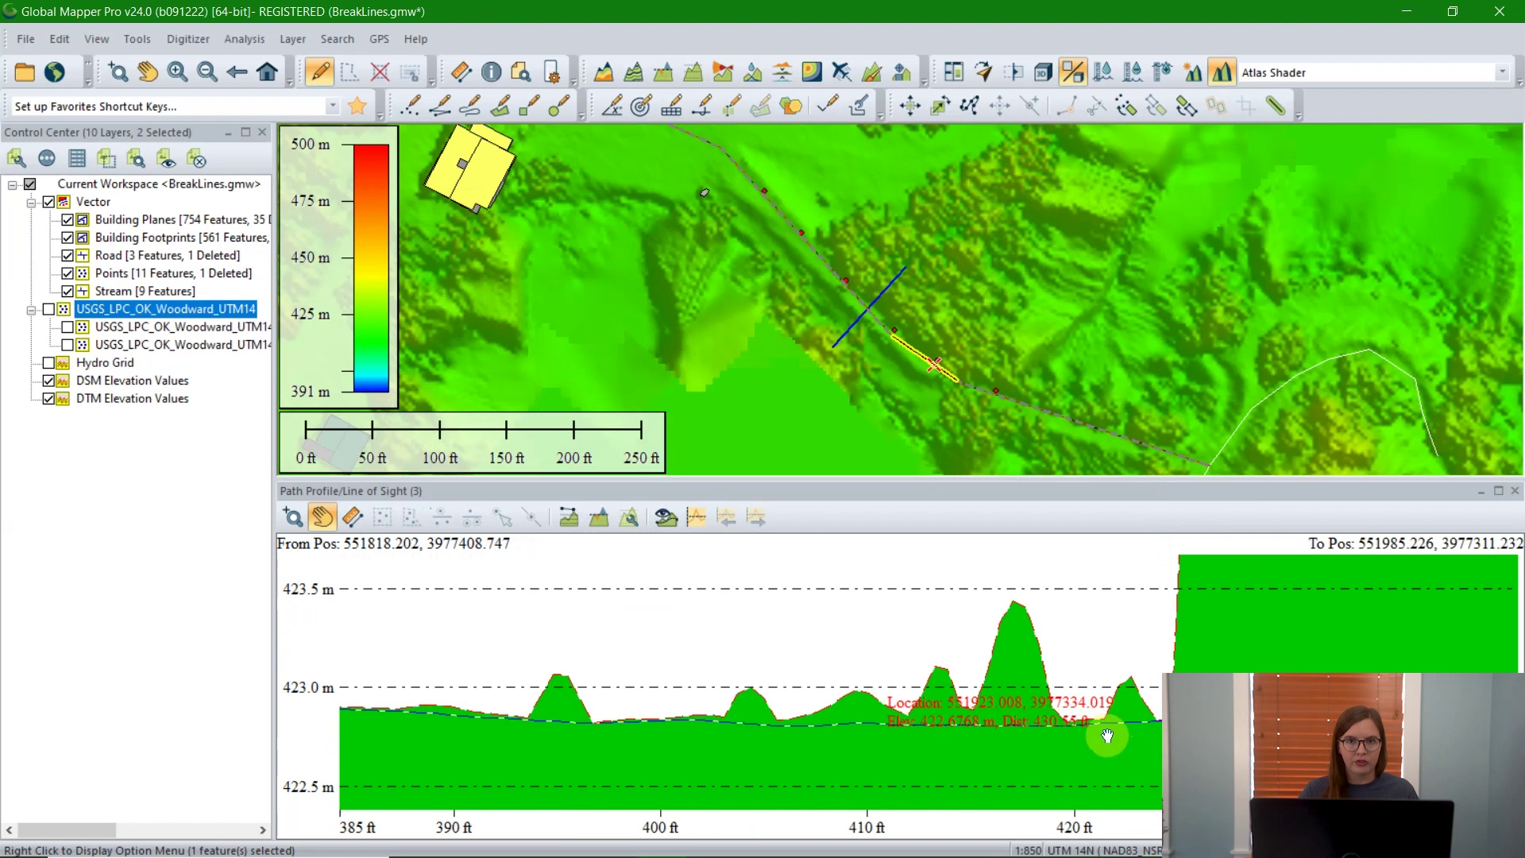
scroll(1107, 736, "up", 4)
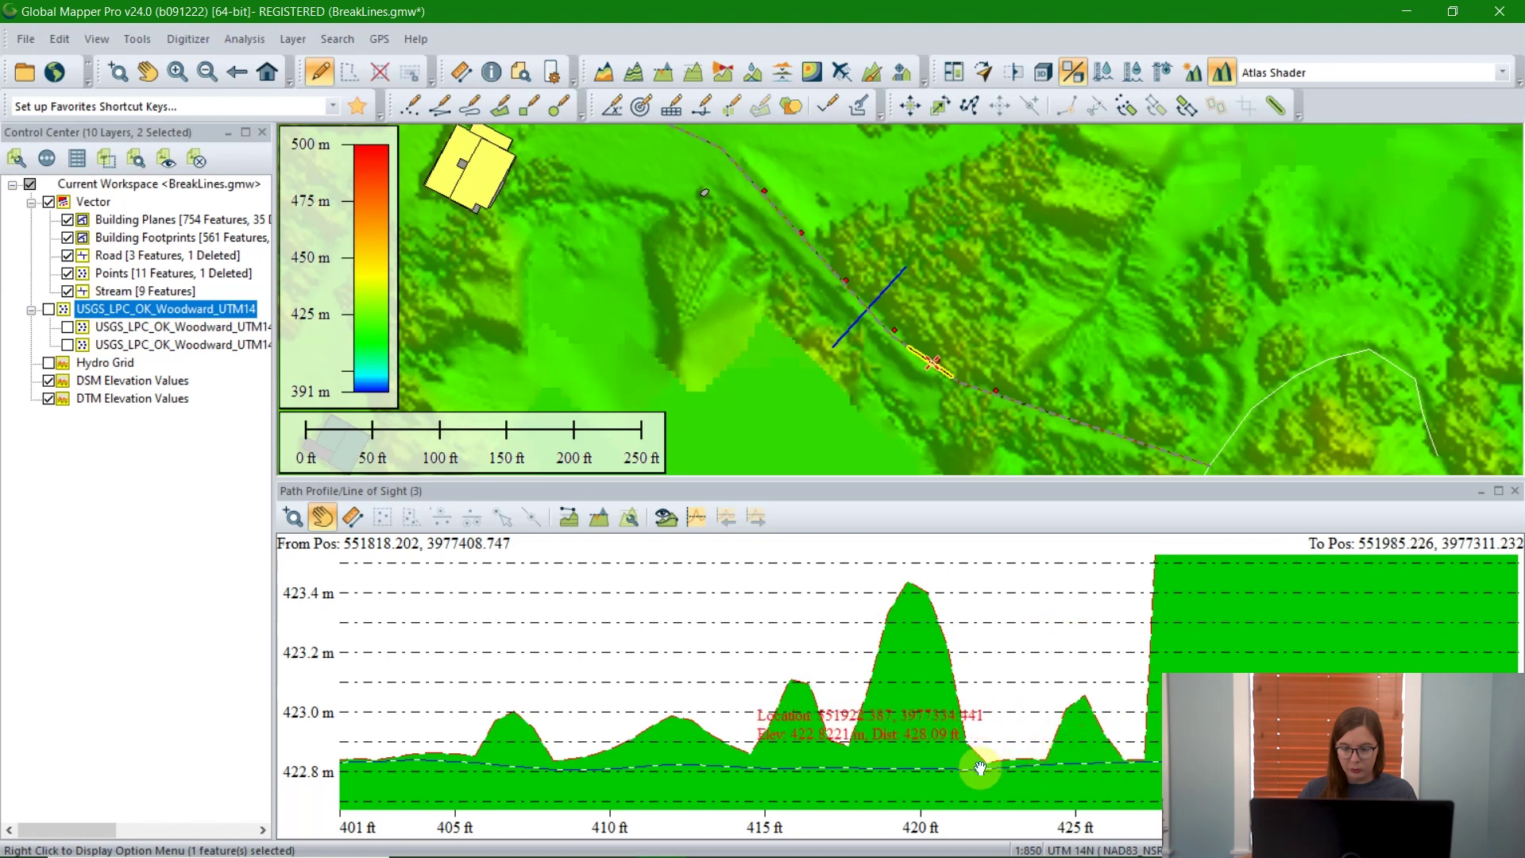
scroll(1056, 643, "down", 2)
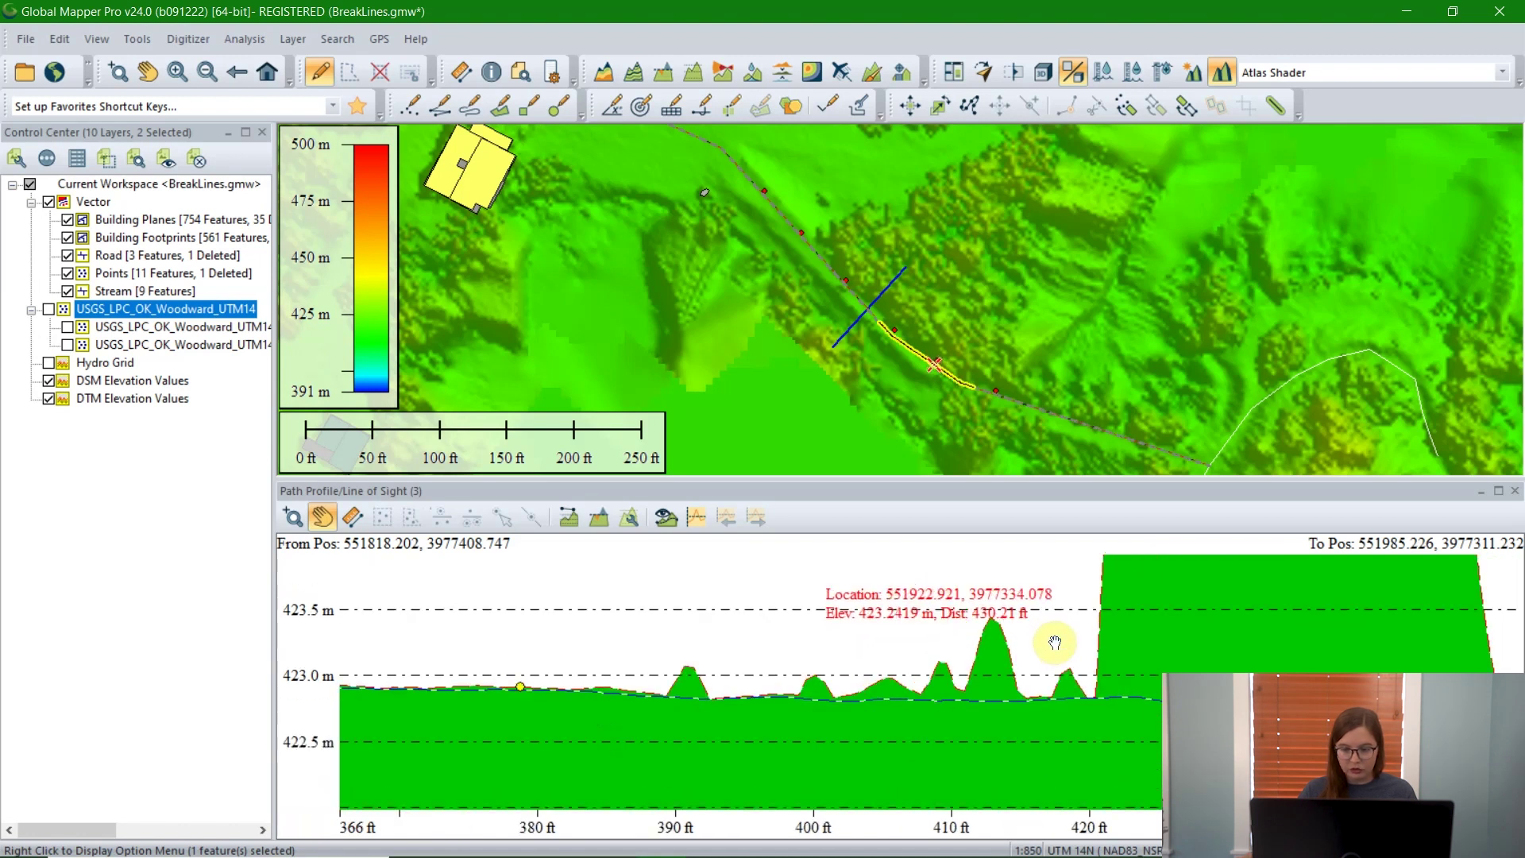
scroll(1055, 643, "down", 1)
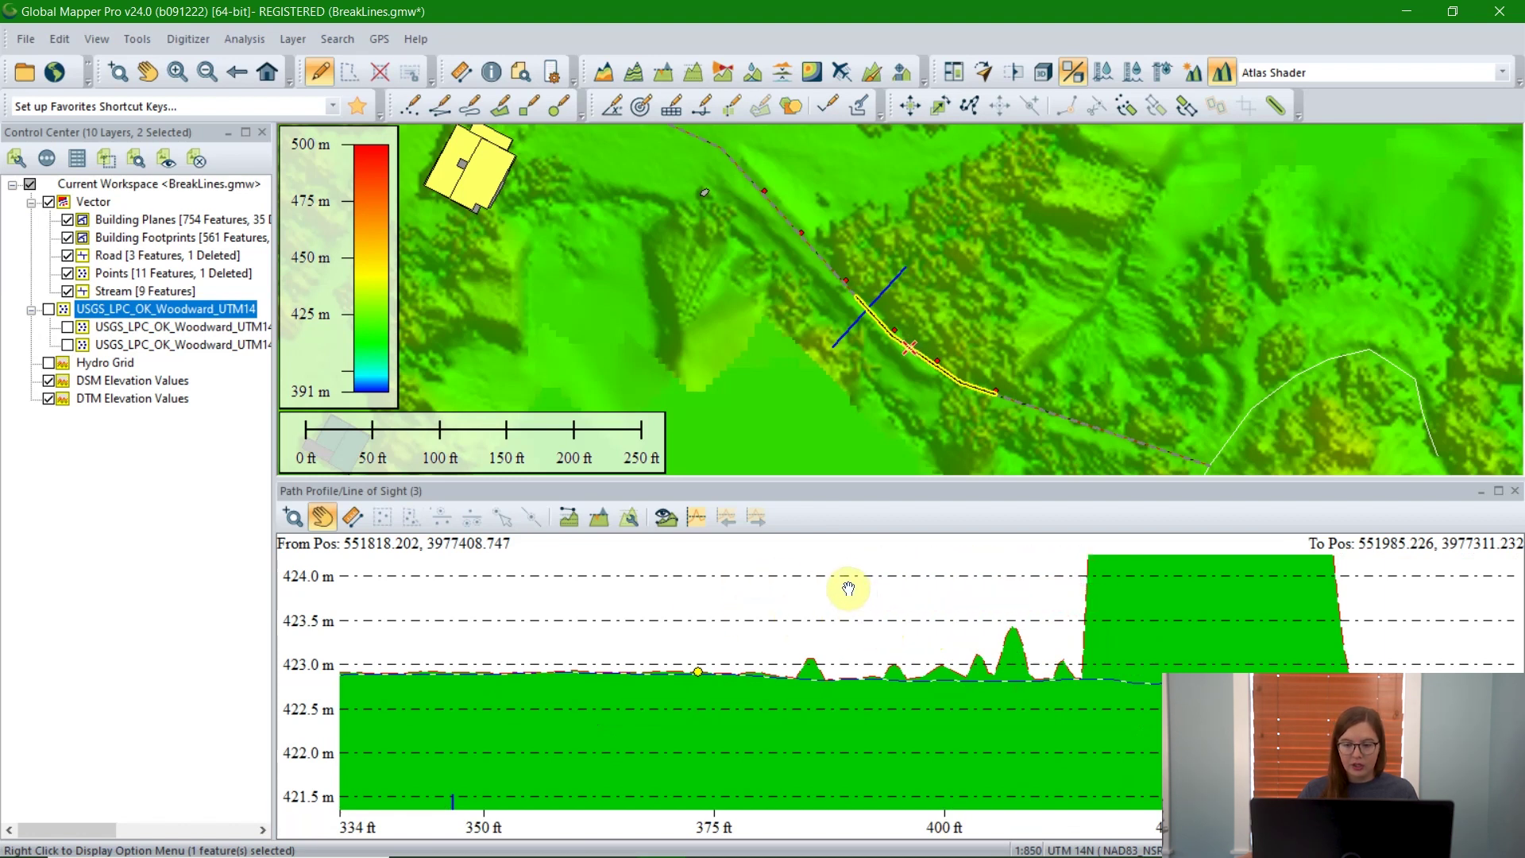
right_click(848, 588)
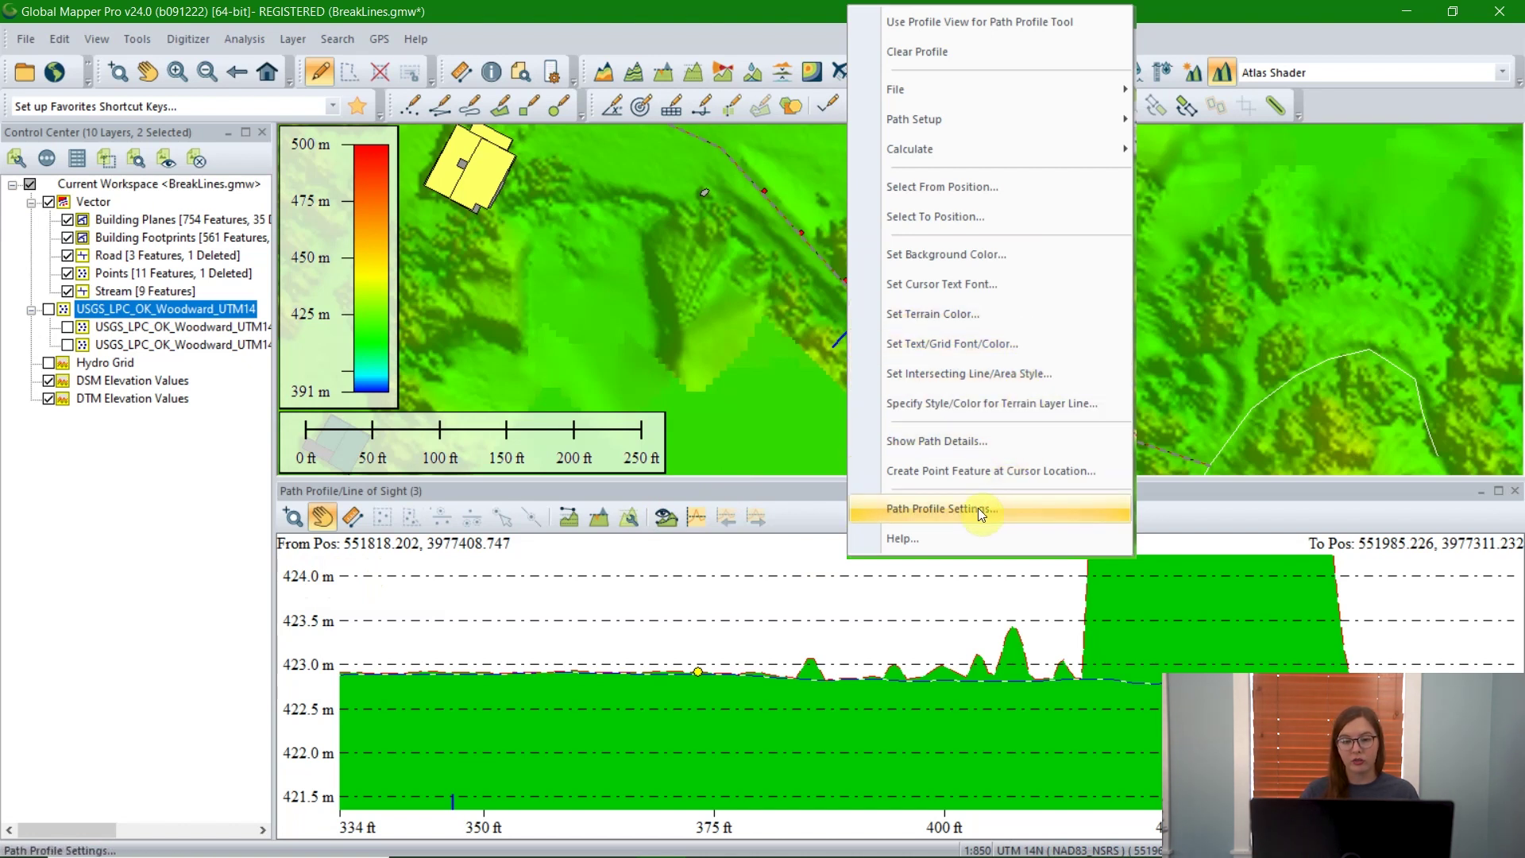
- Dismiss the menu, enable the USGS_LPC_OK_Woodward lidar layer, and zoom toward the cyan building
left_click(812, 517)
left_click(858, 632)
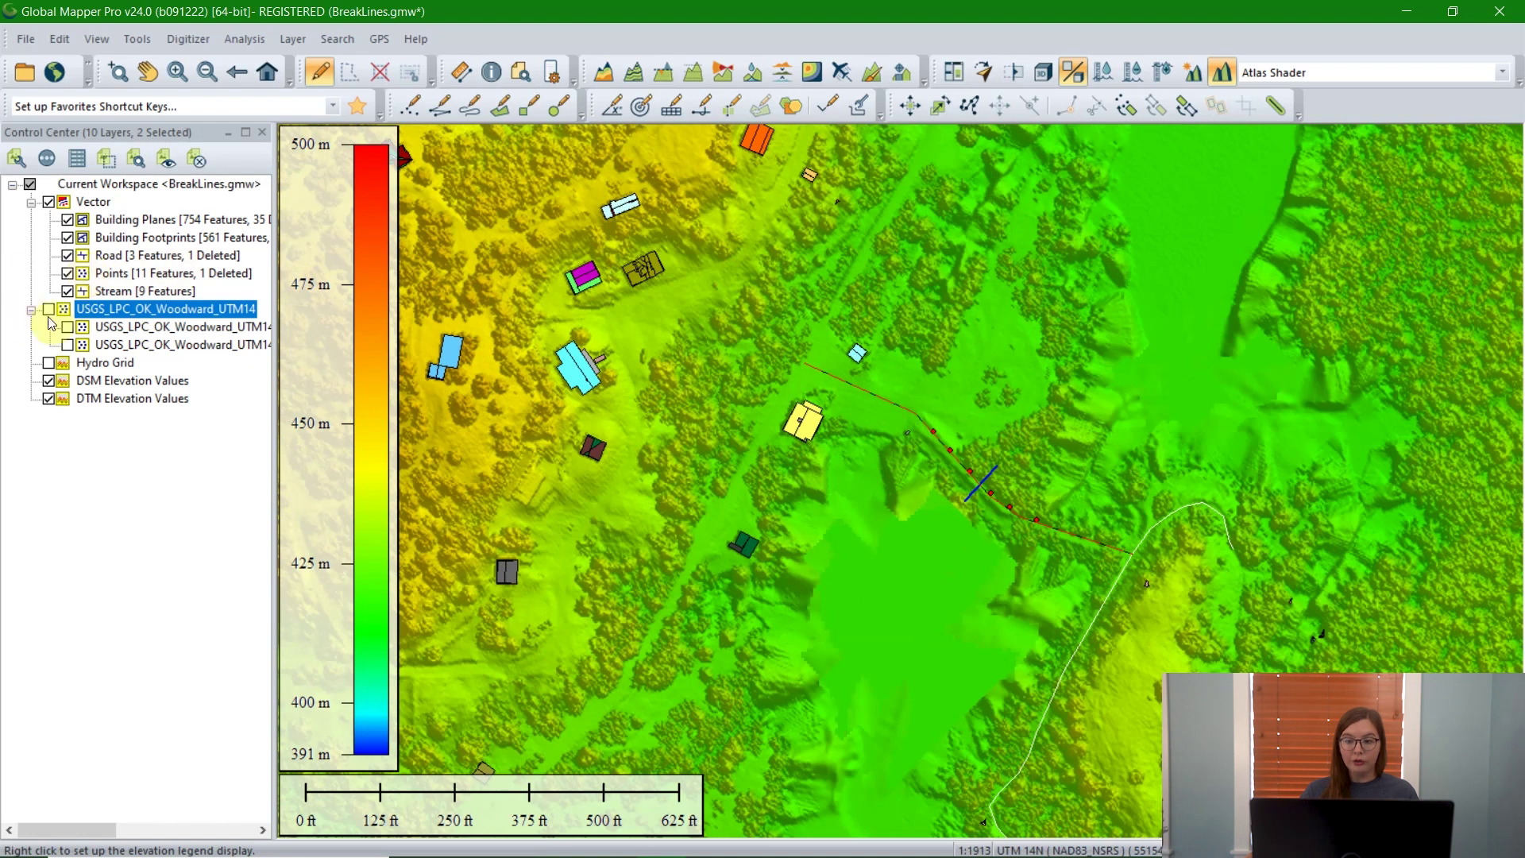
left_click(49, 309)
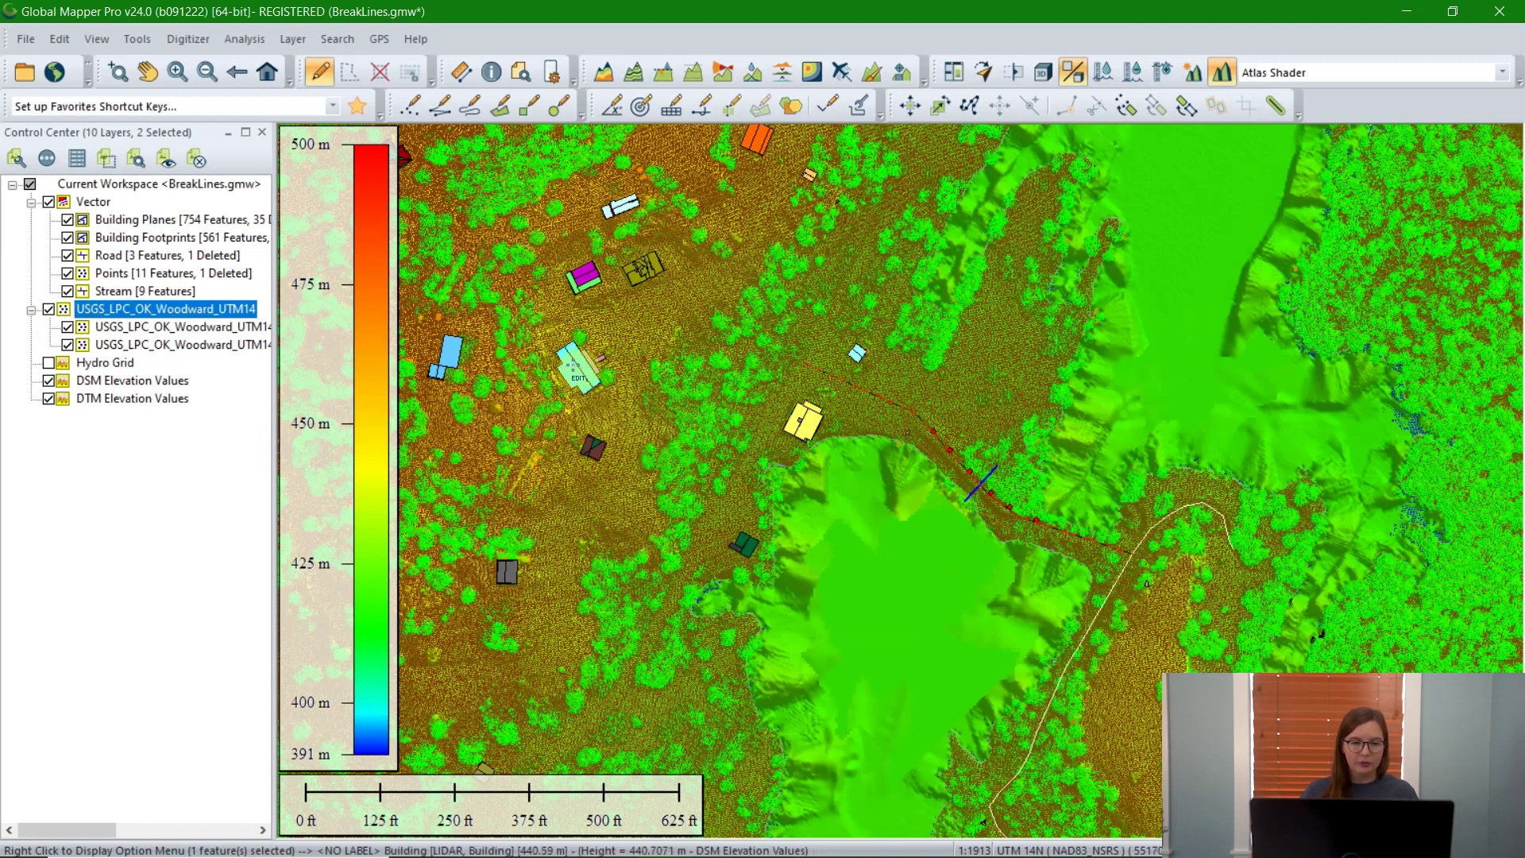
scroll(566, 365, "up", 1)
scroll(623, 397, "up", 1)
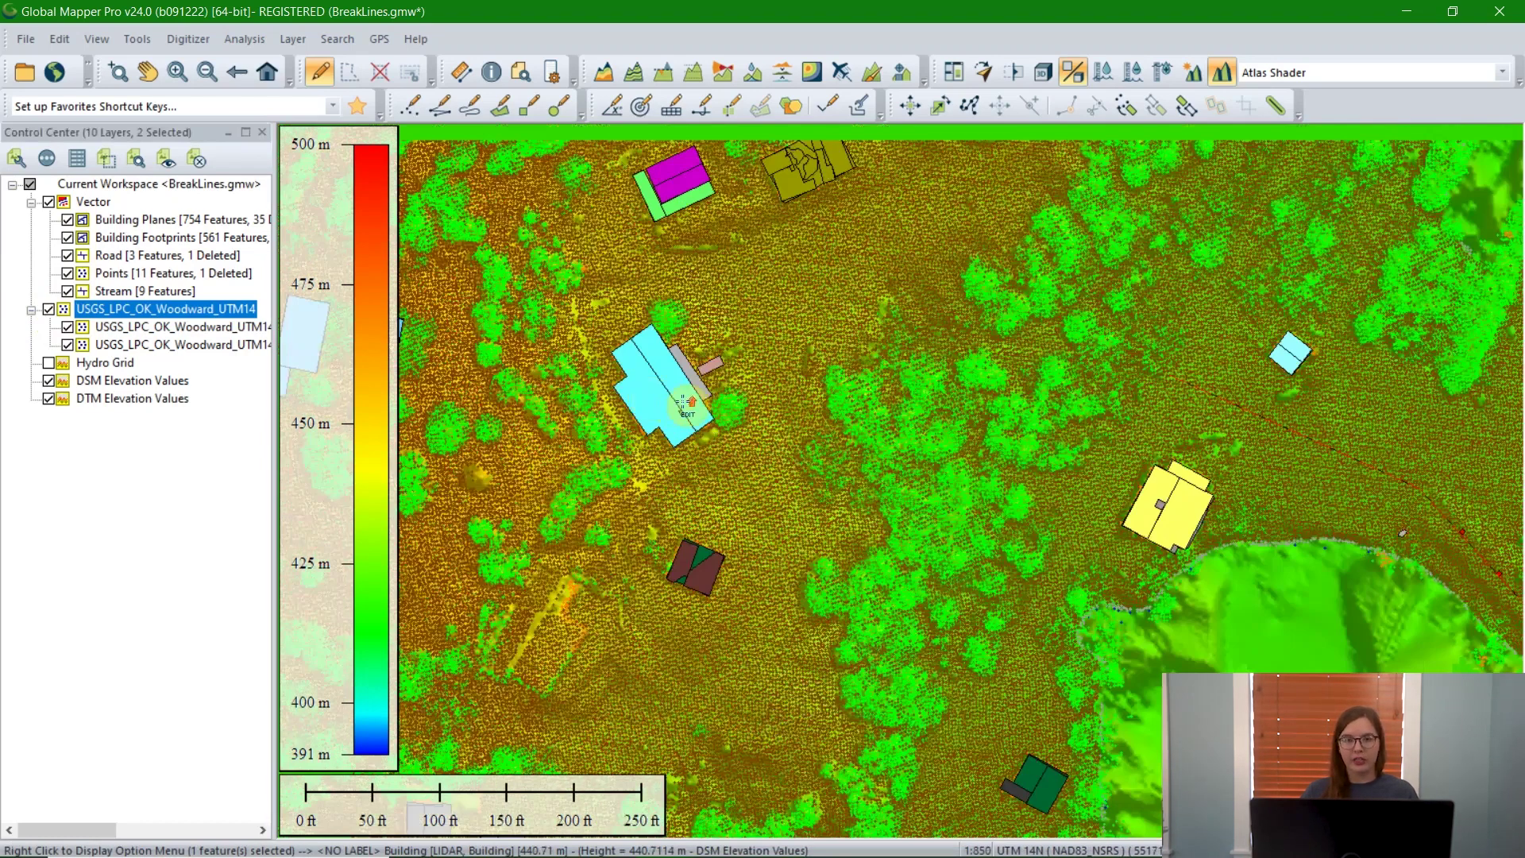
scroll(672, 290, "up", 1)
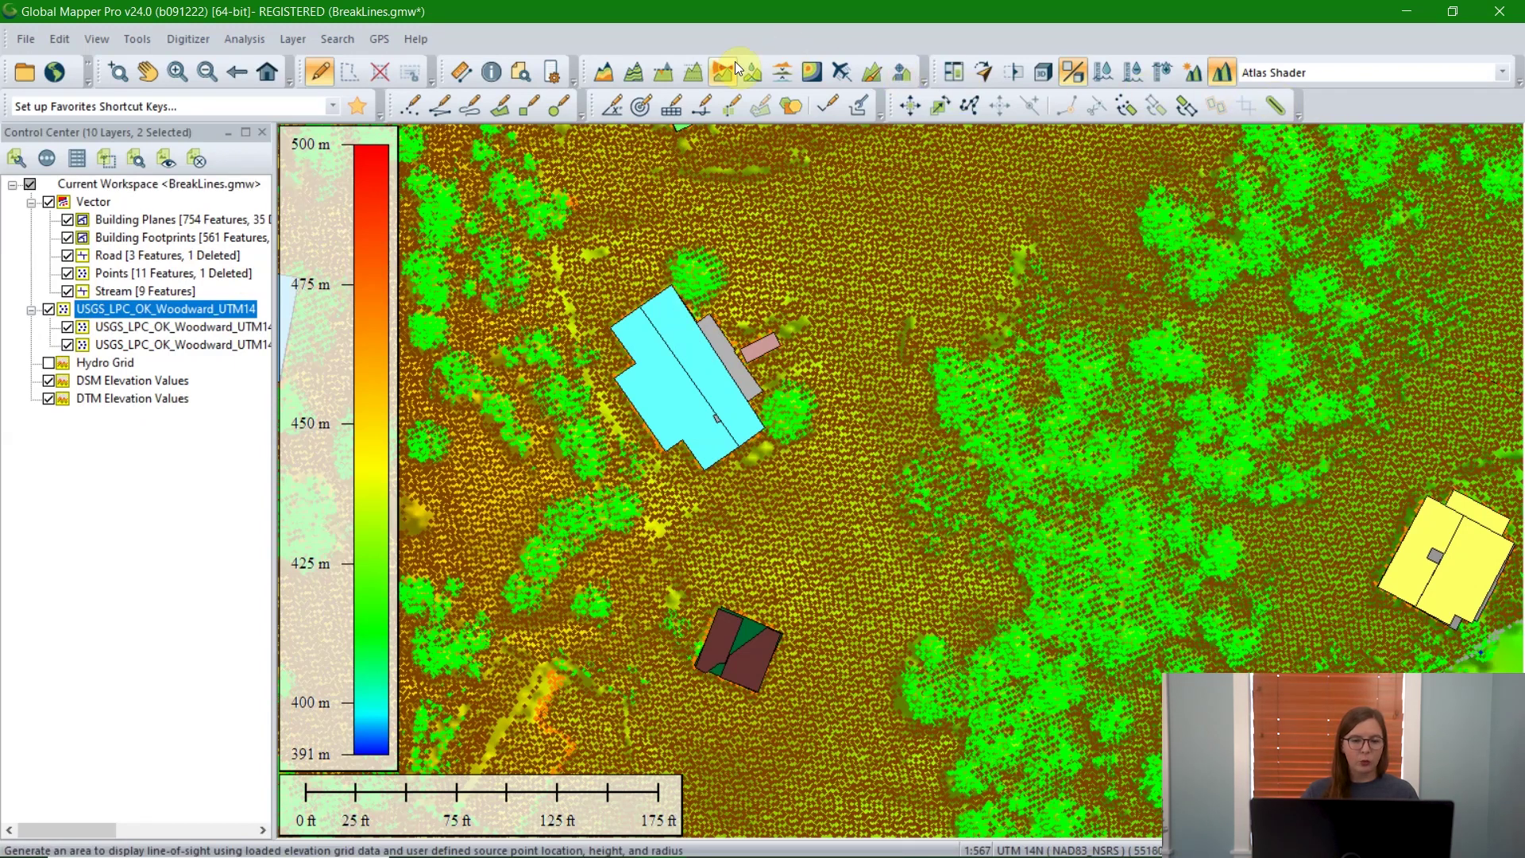
- Draw a new path profile lengthwise across the cyan building and make its graph taller
left_click(696, 75)
left_click(621, 271)
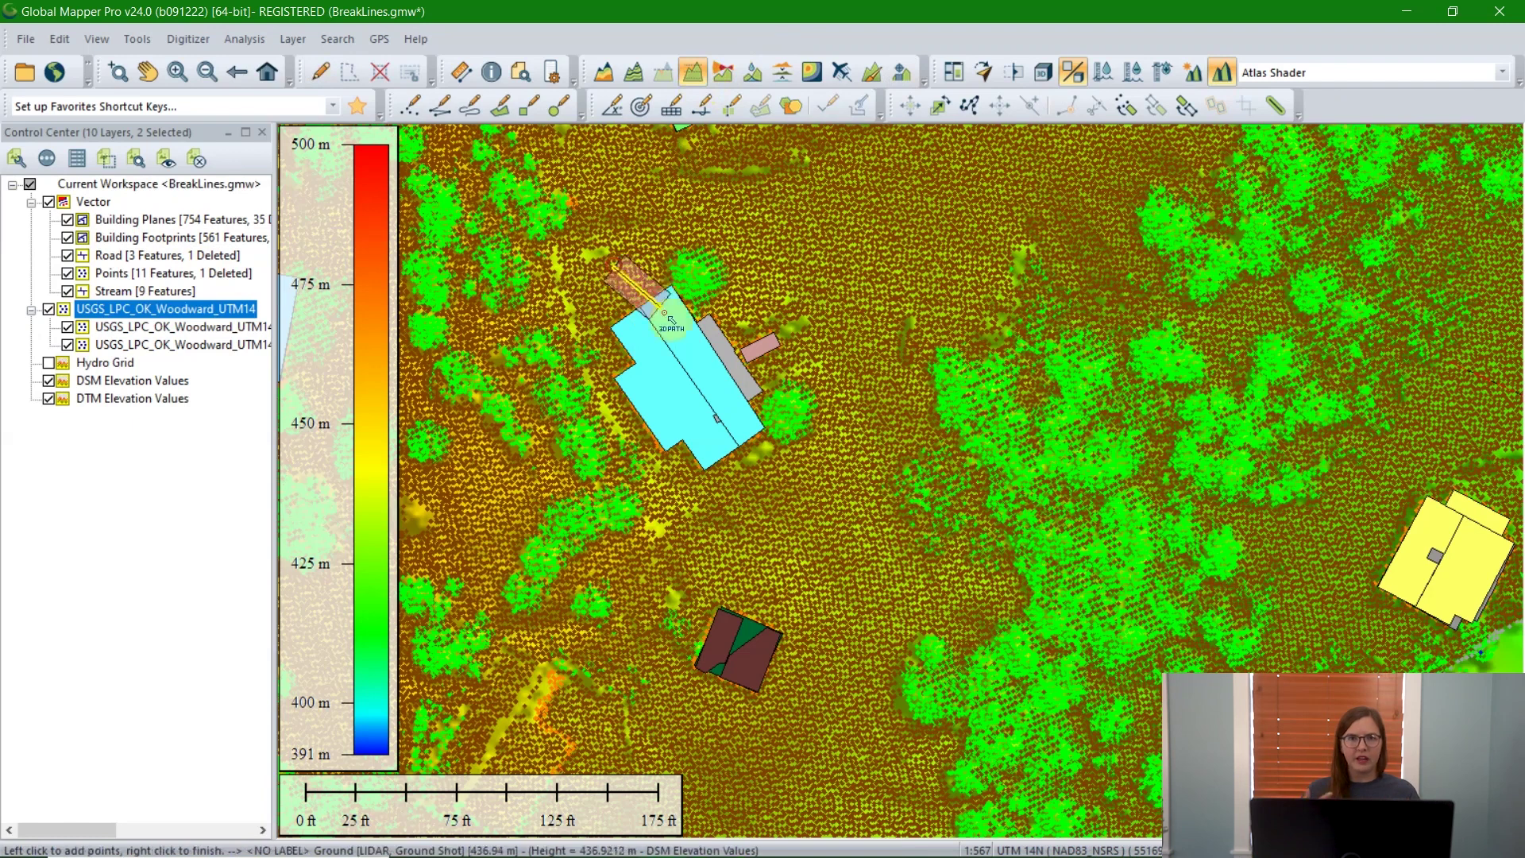
right_click(763, 480)
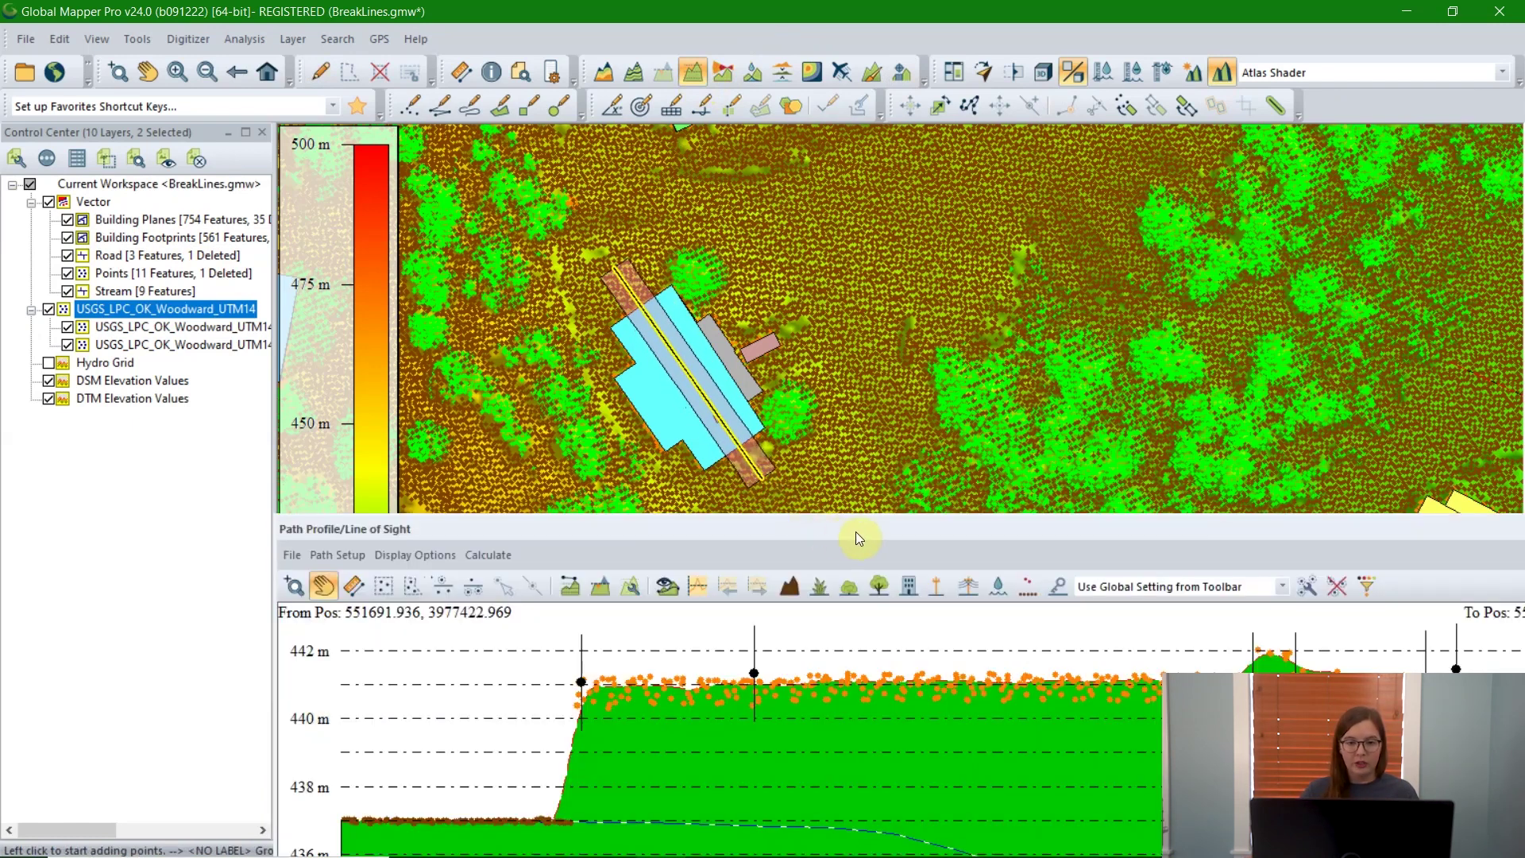
left_click_drag(864, 527, 898, 522)
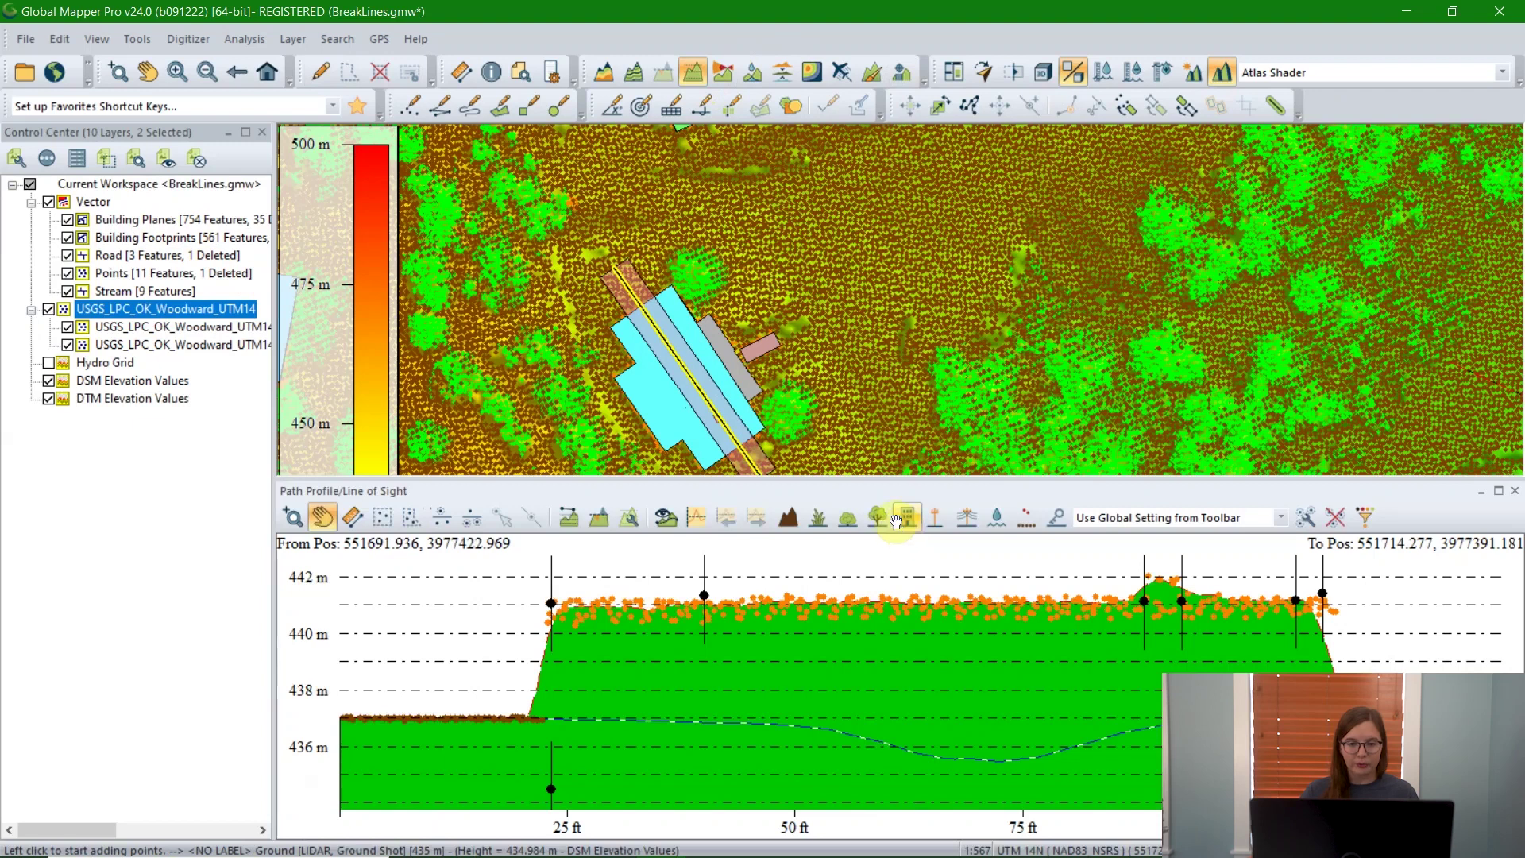
left_click(896, 522)
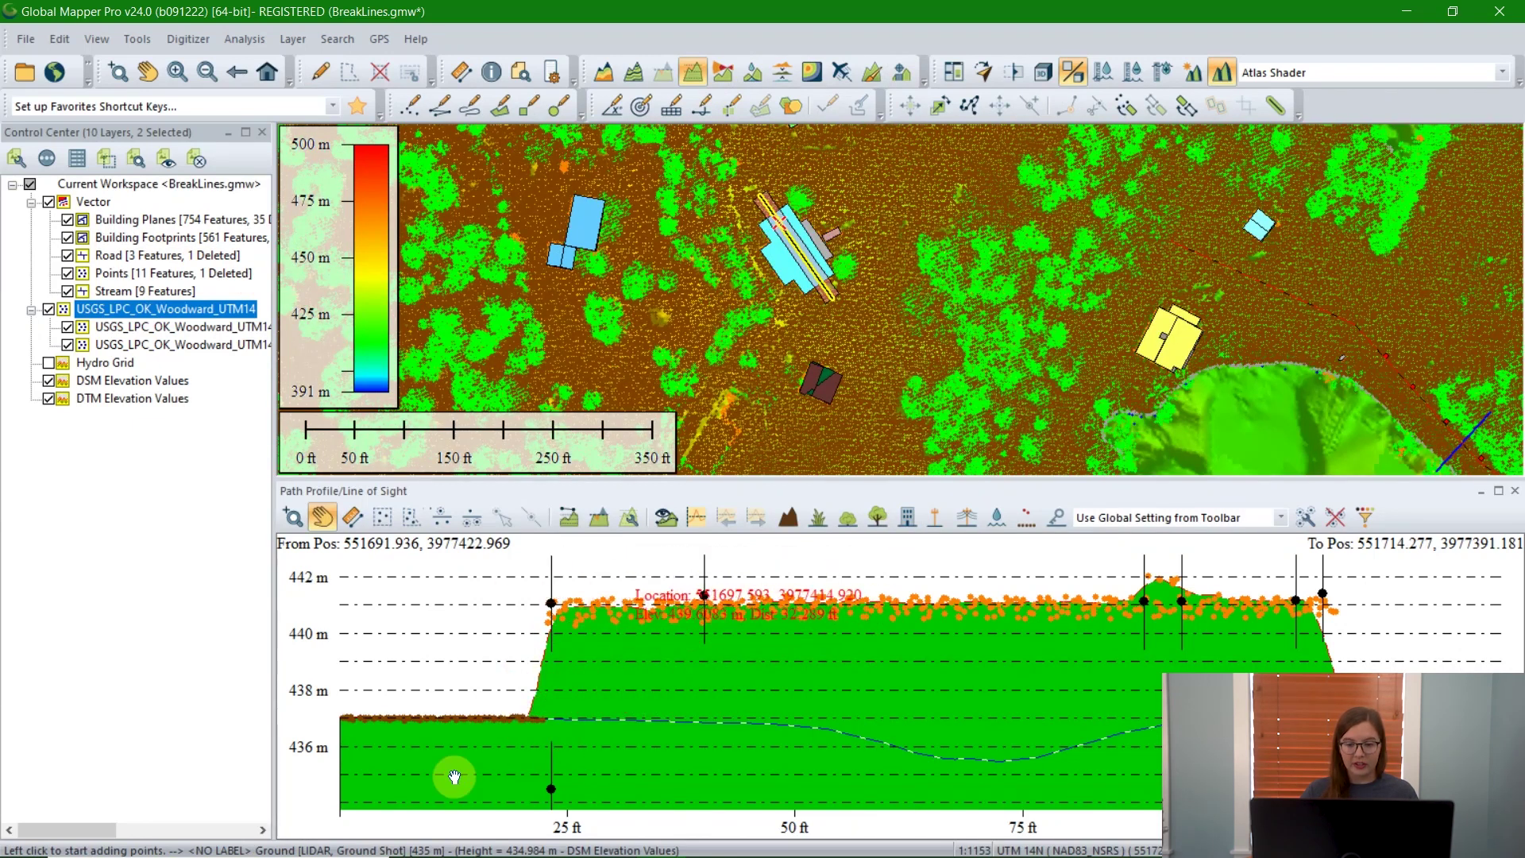
right_click(407, 629)
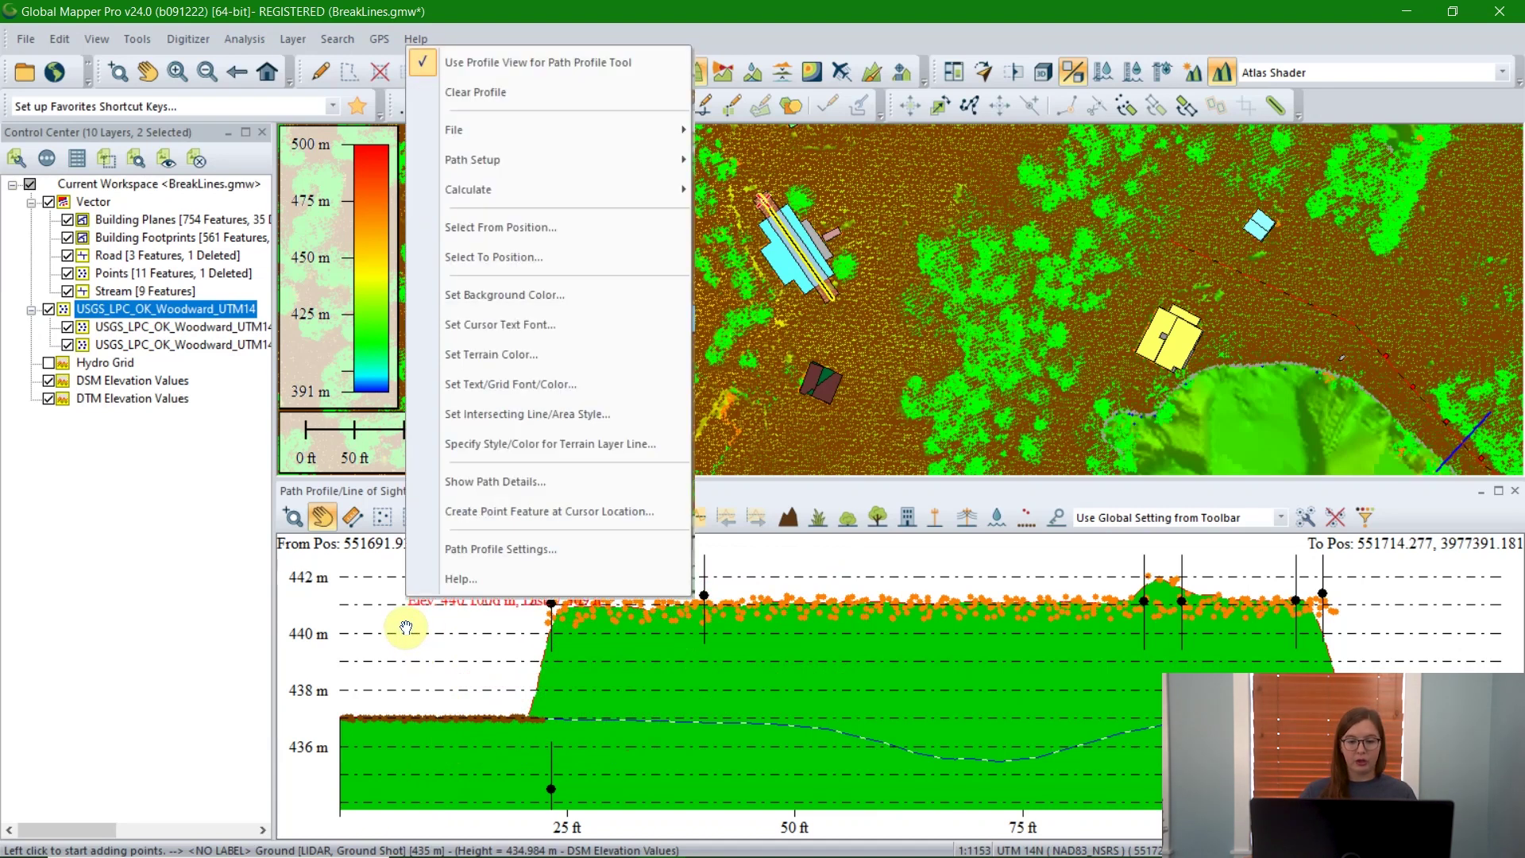
left_click(475, 551)
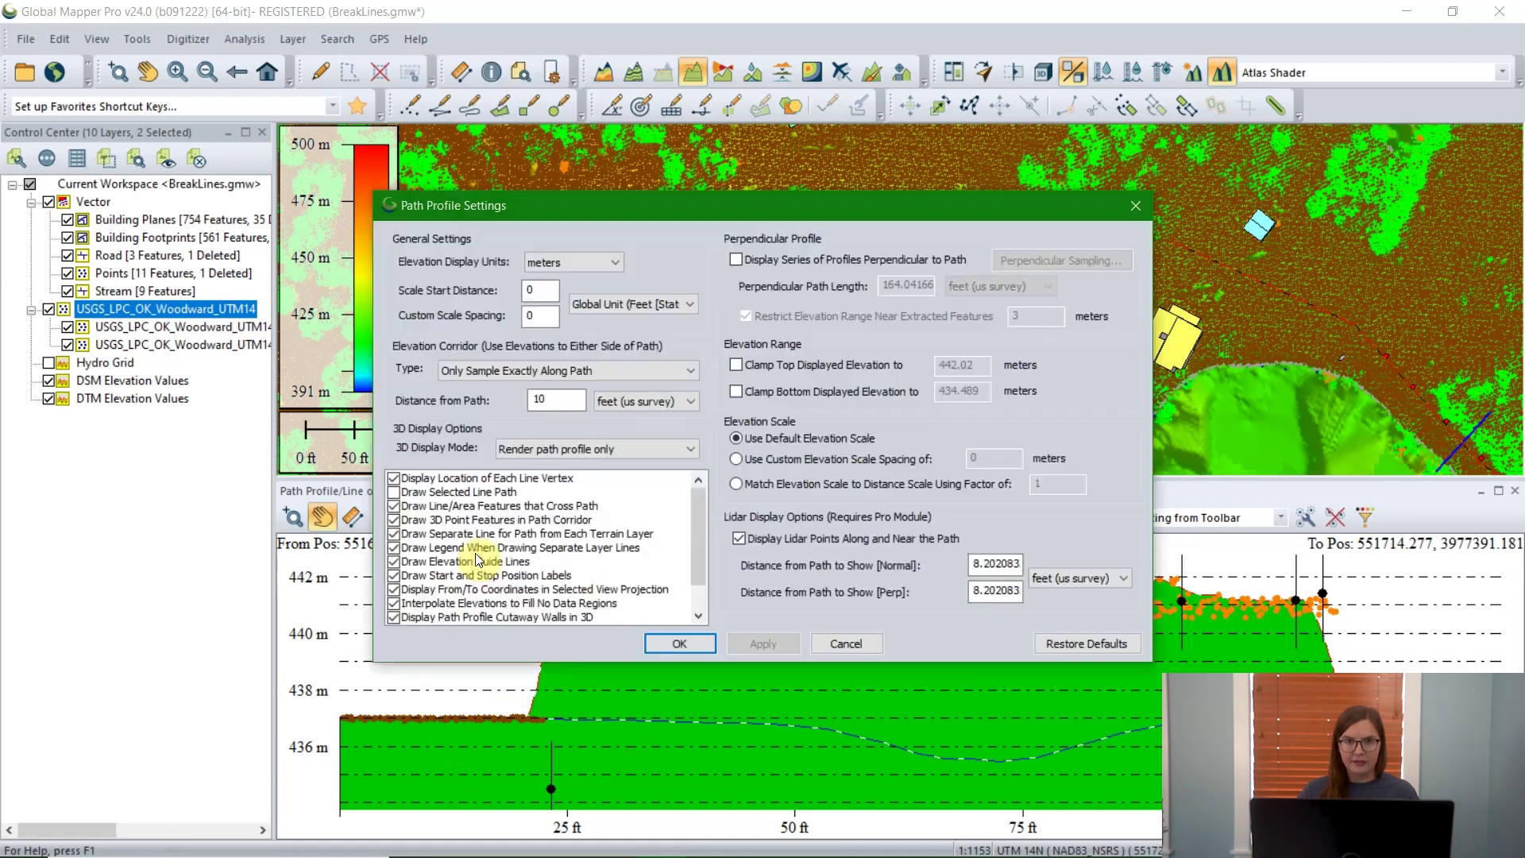
left_click(740, 537)
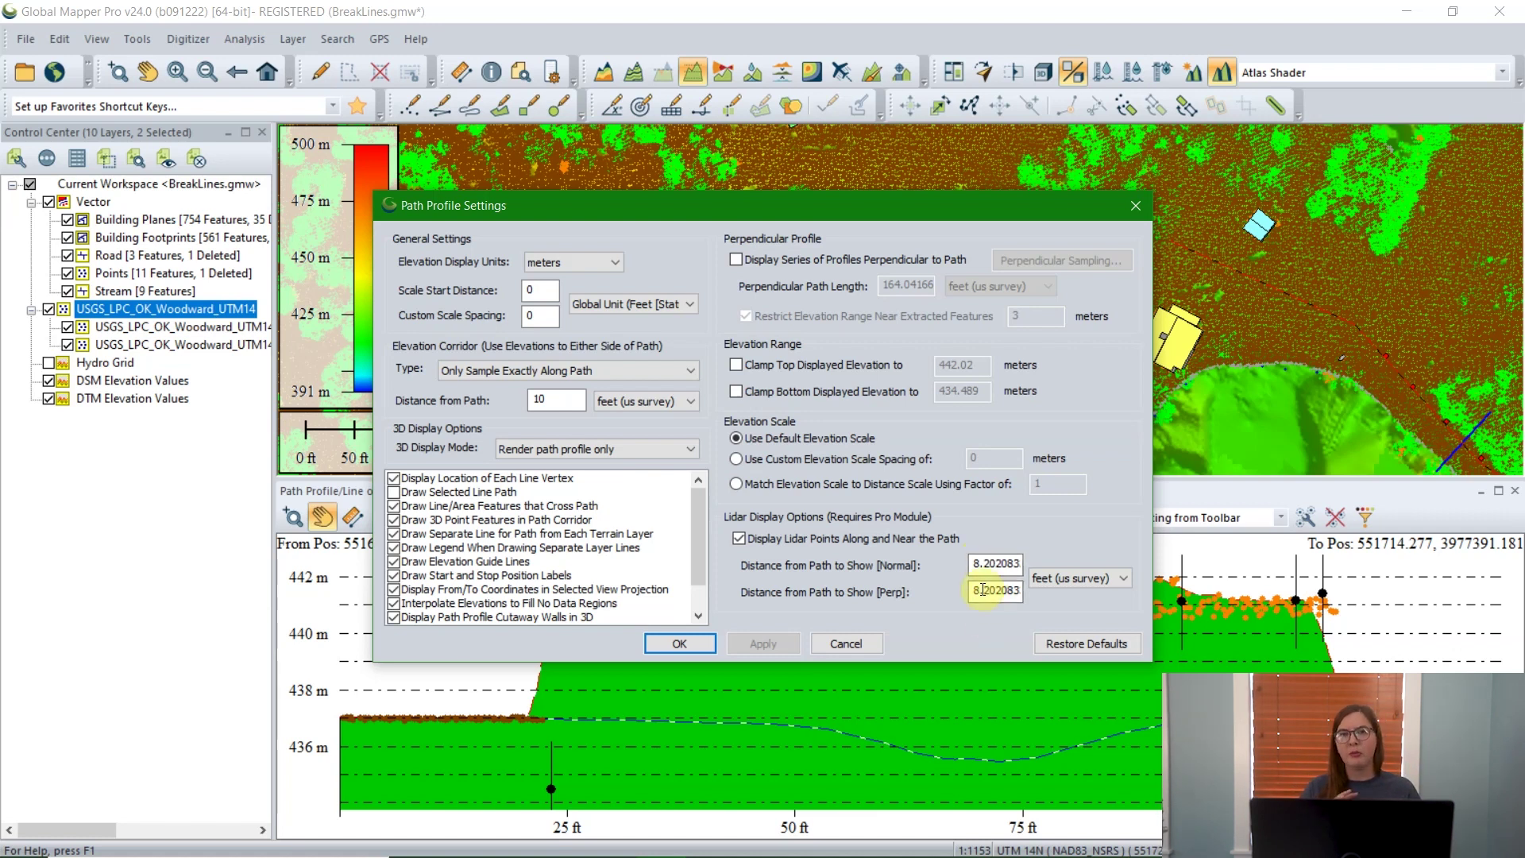
left_click(671, 641)
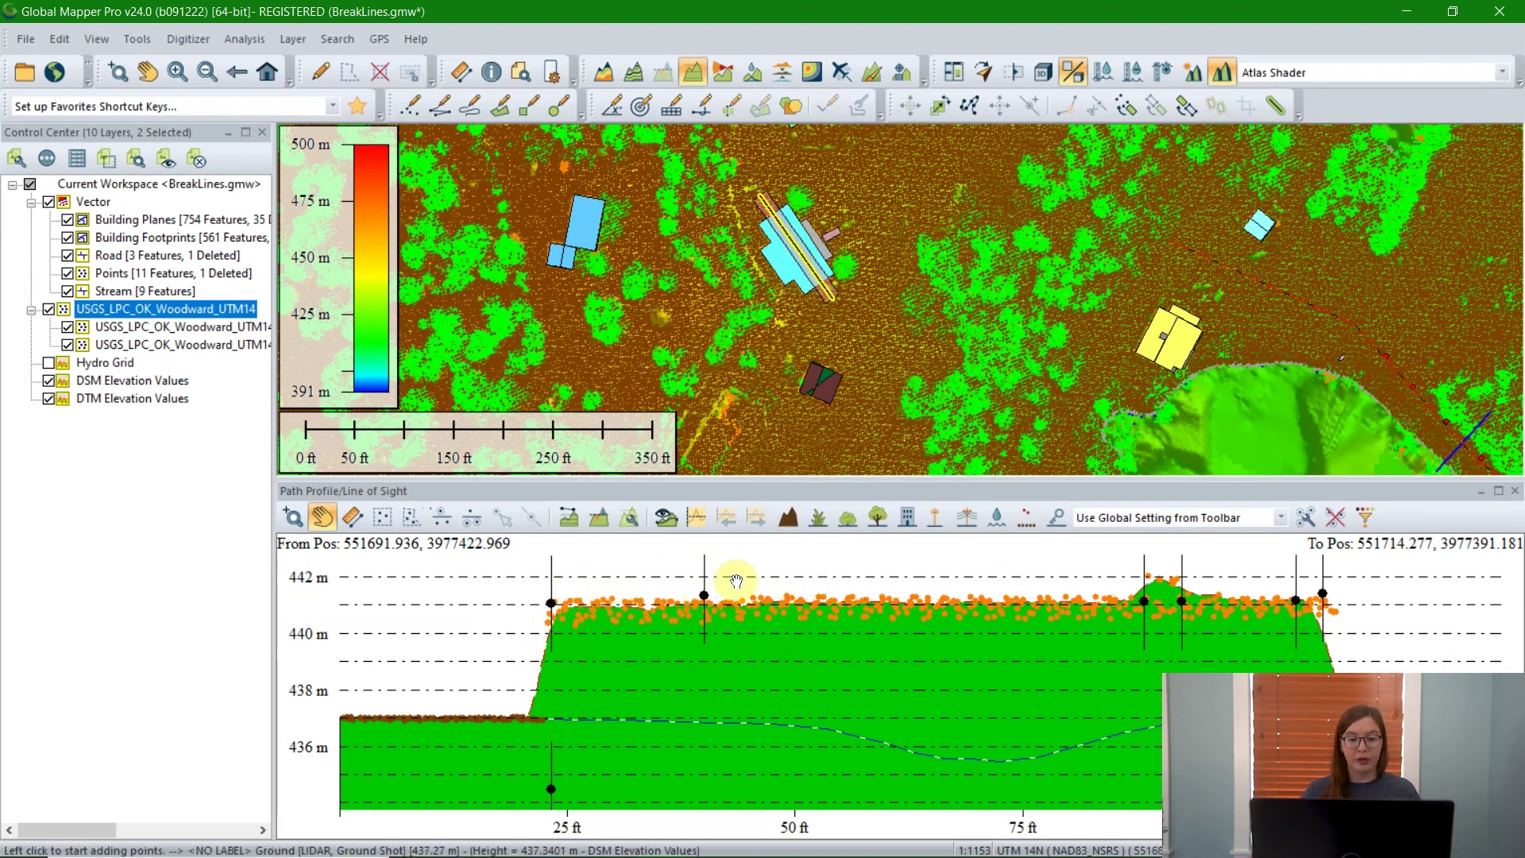
- Read elevations at two roof points on the profile, then zoom the map onto the cyan building
left_click(705, 598)
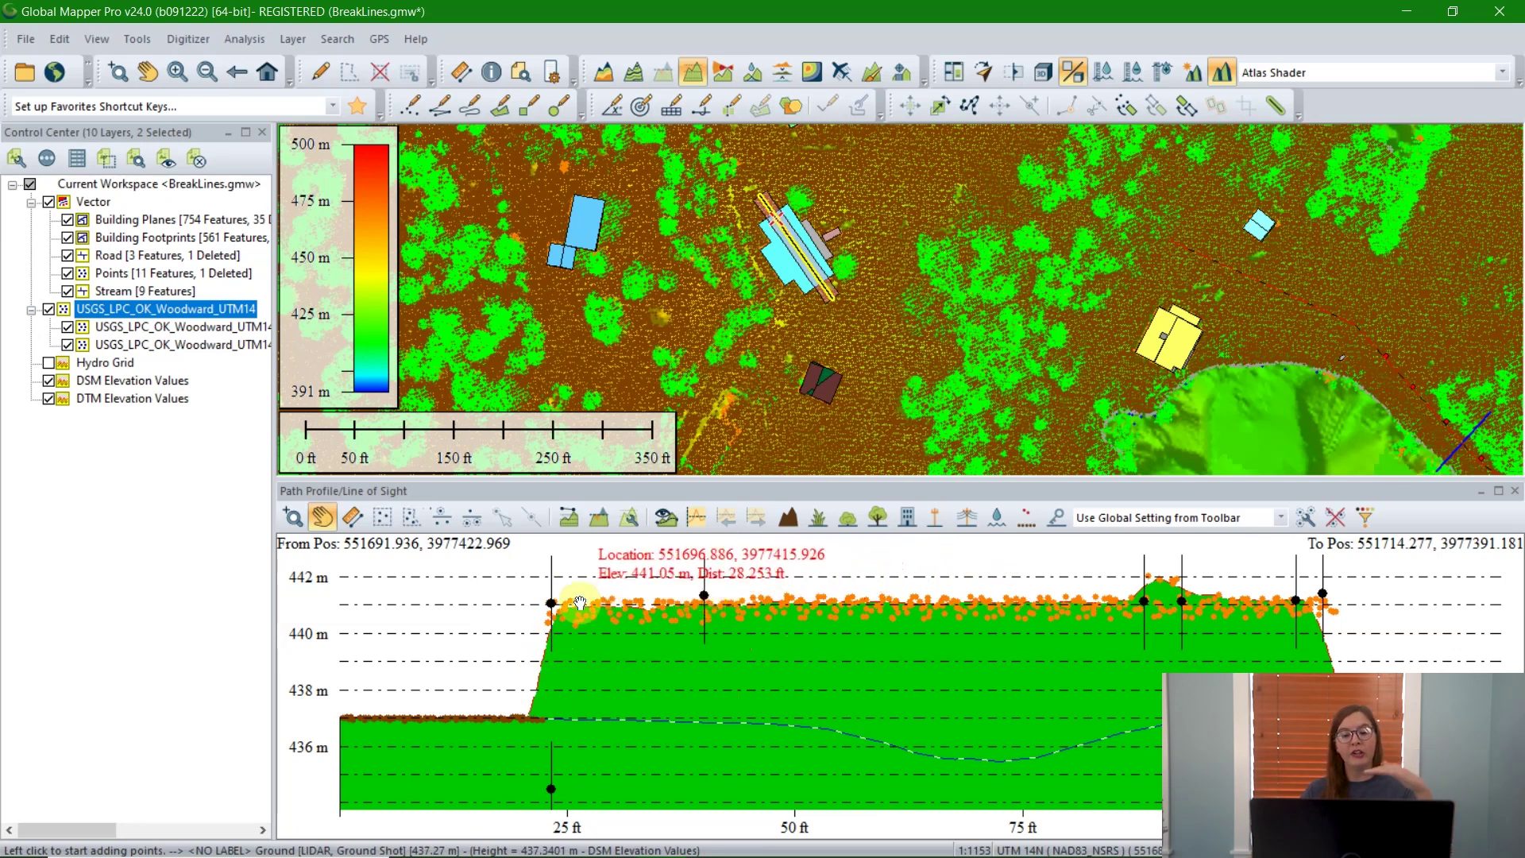
left_click(551, 603)
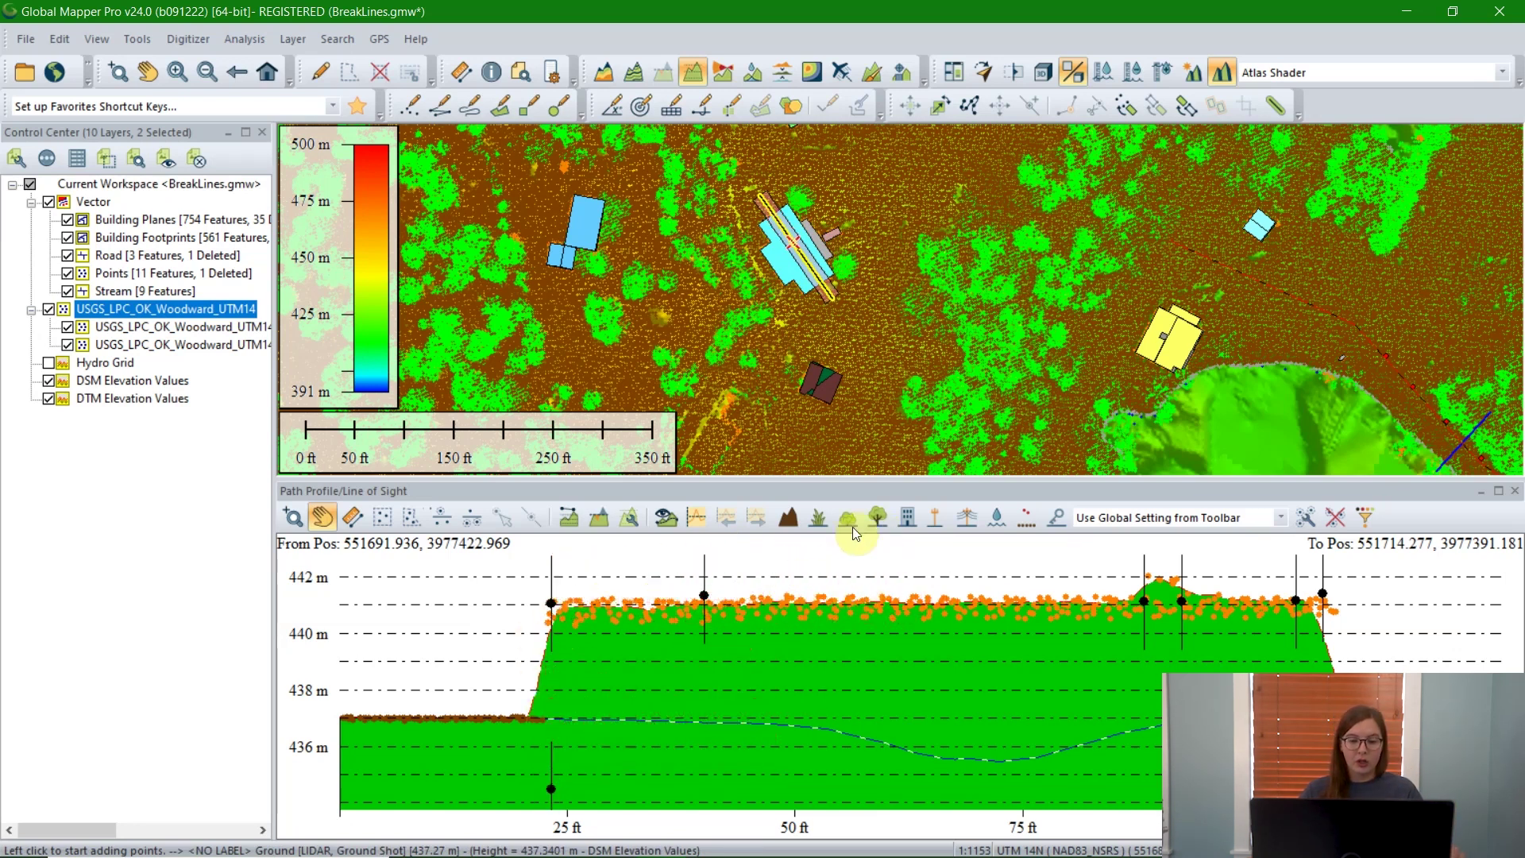
scroll(711, 594, "up", 1)
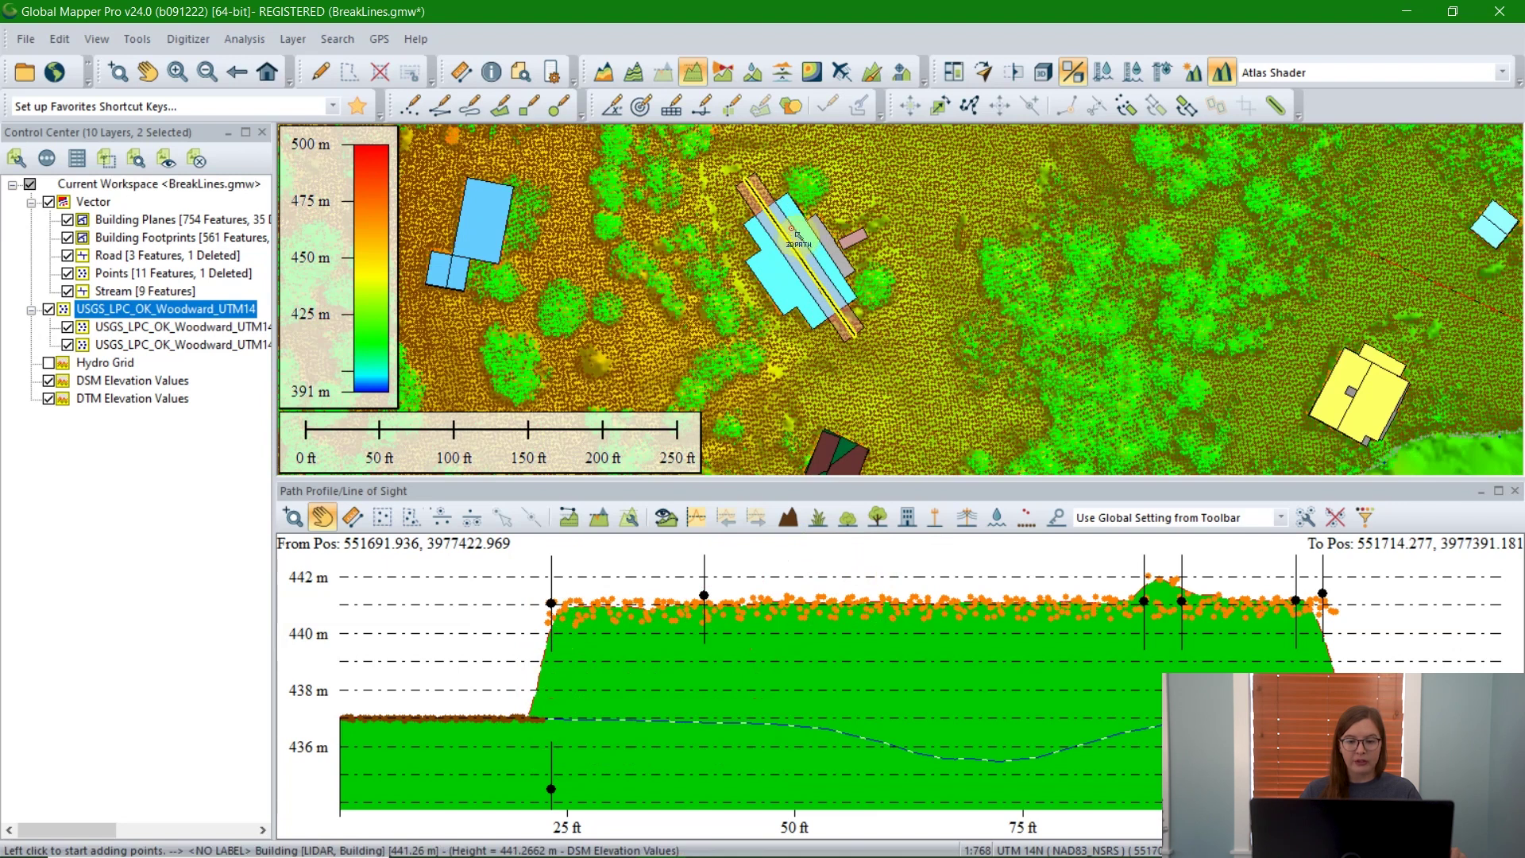
scroll(671, 616, "up", 1)
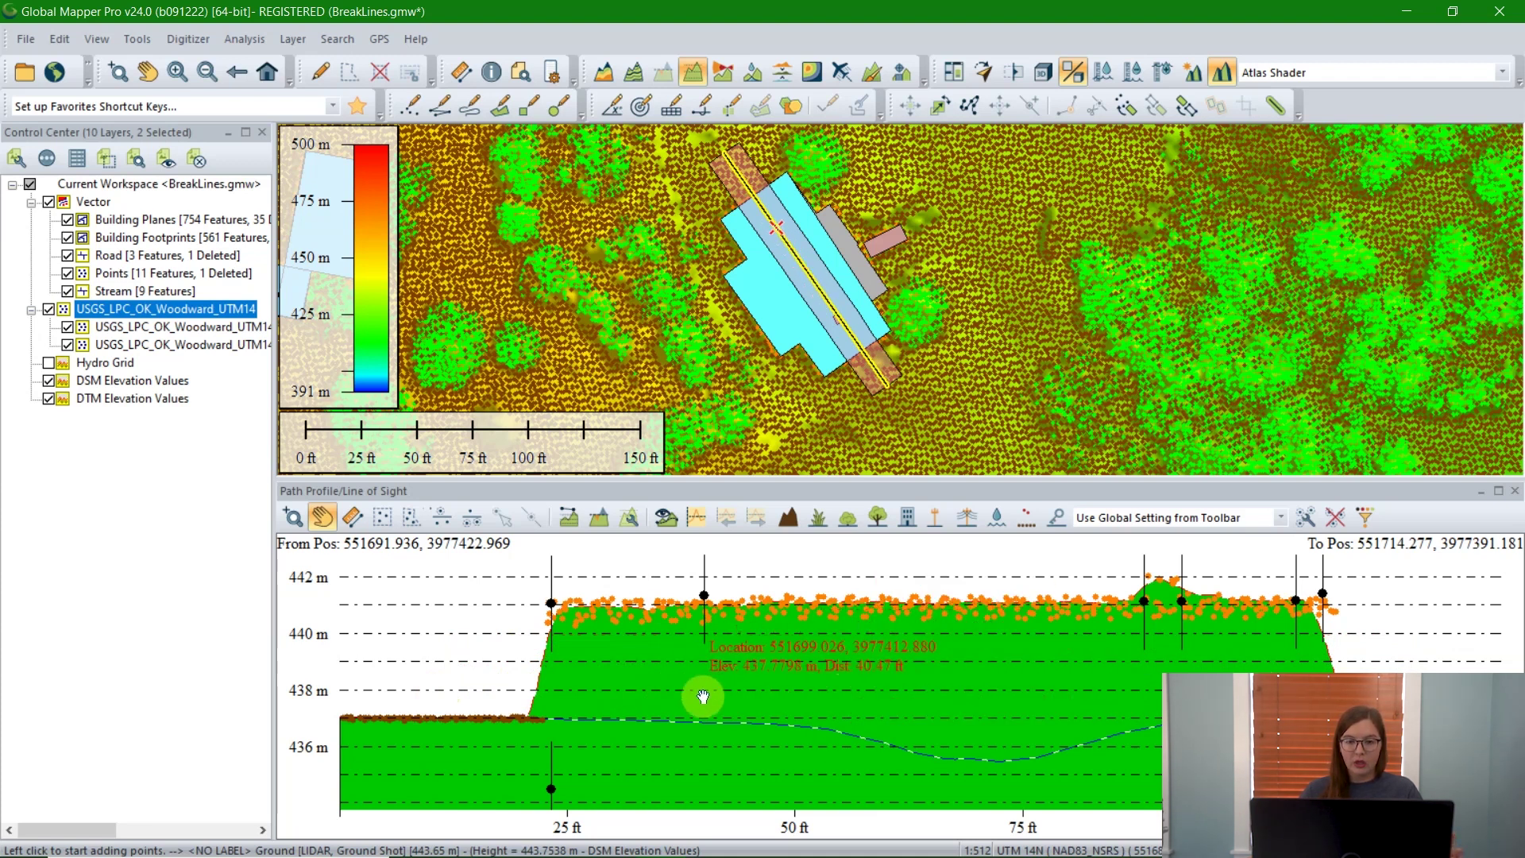
- Discard the 441.93 m Dam point feature created from the profile's context menu
right_click(1157, 578)
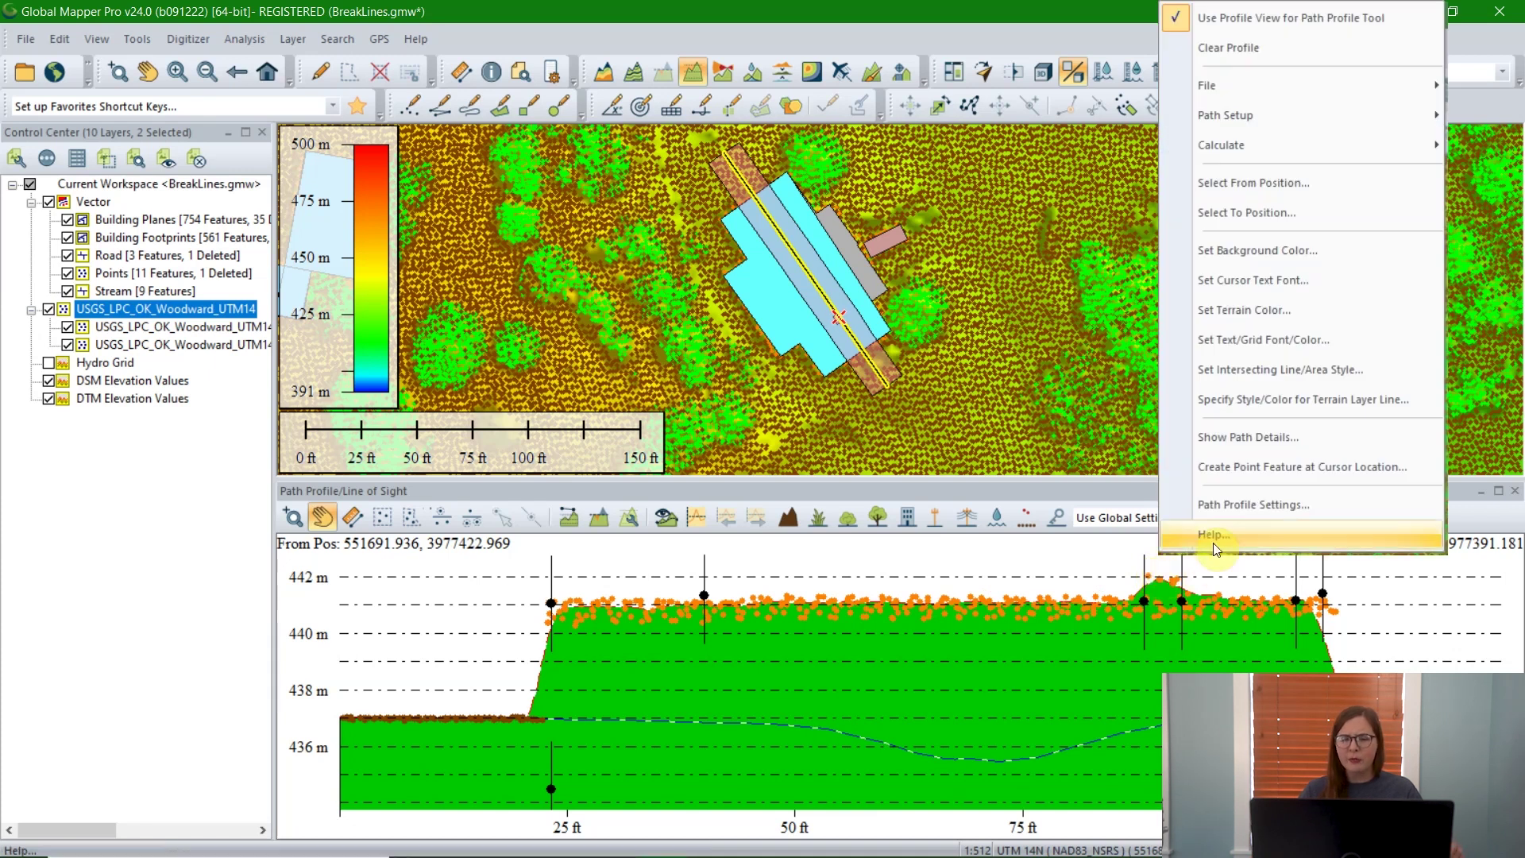
left_click(1212, 469)
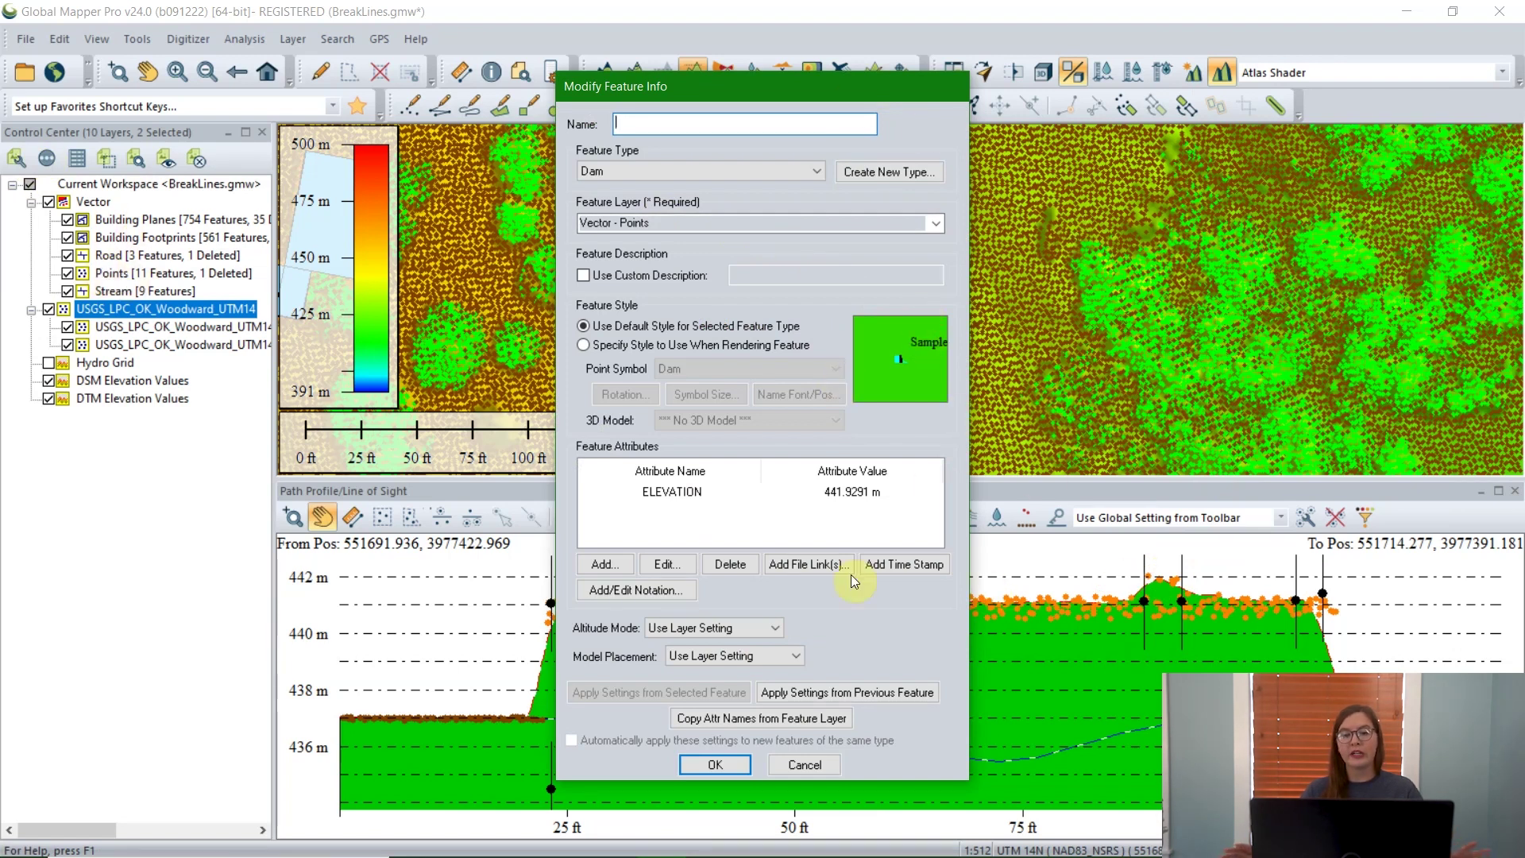
left_click(803, 764)
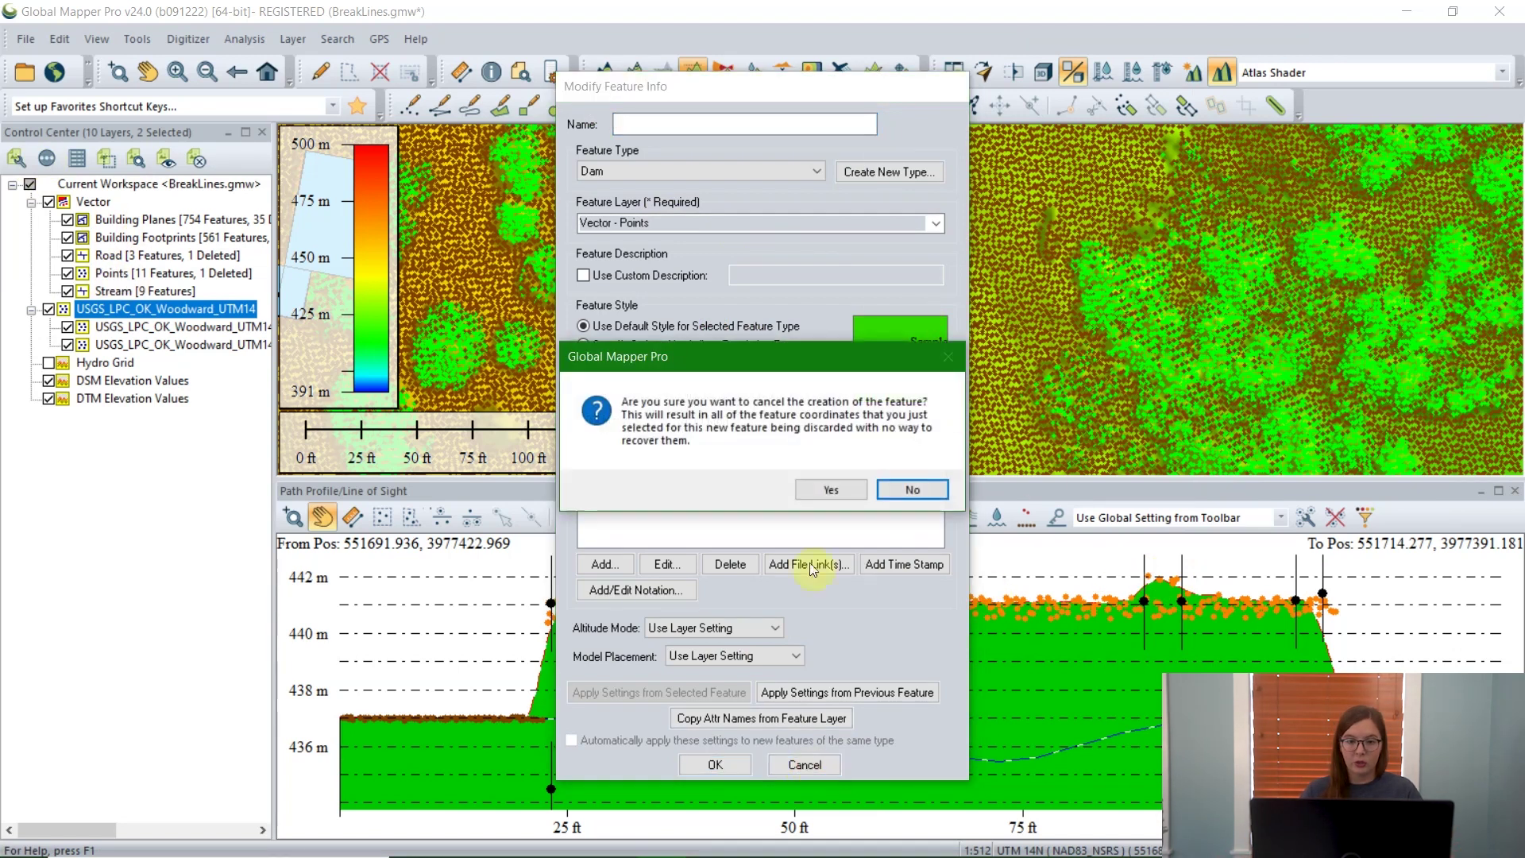
left_click(840, 490)
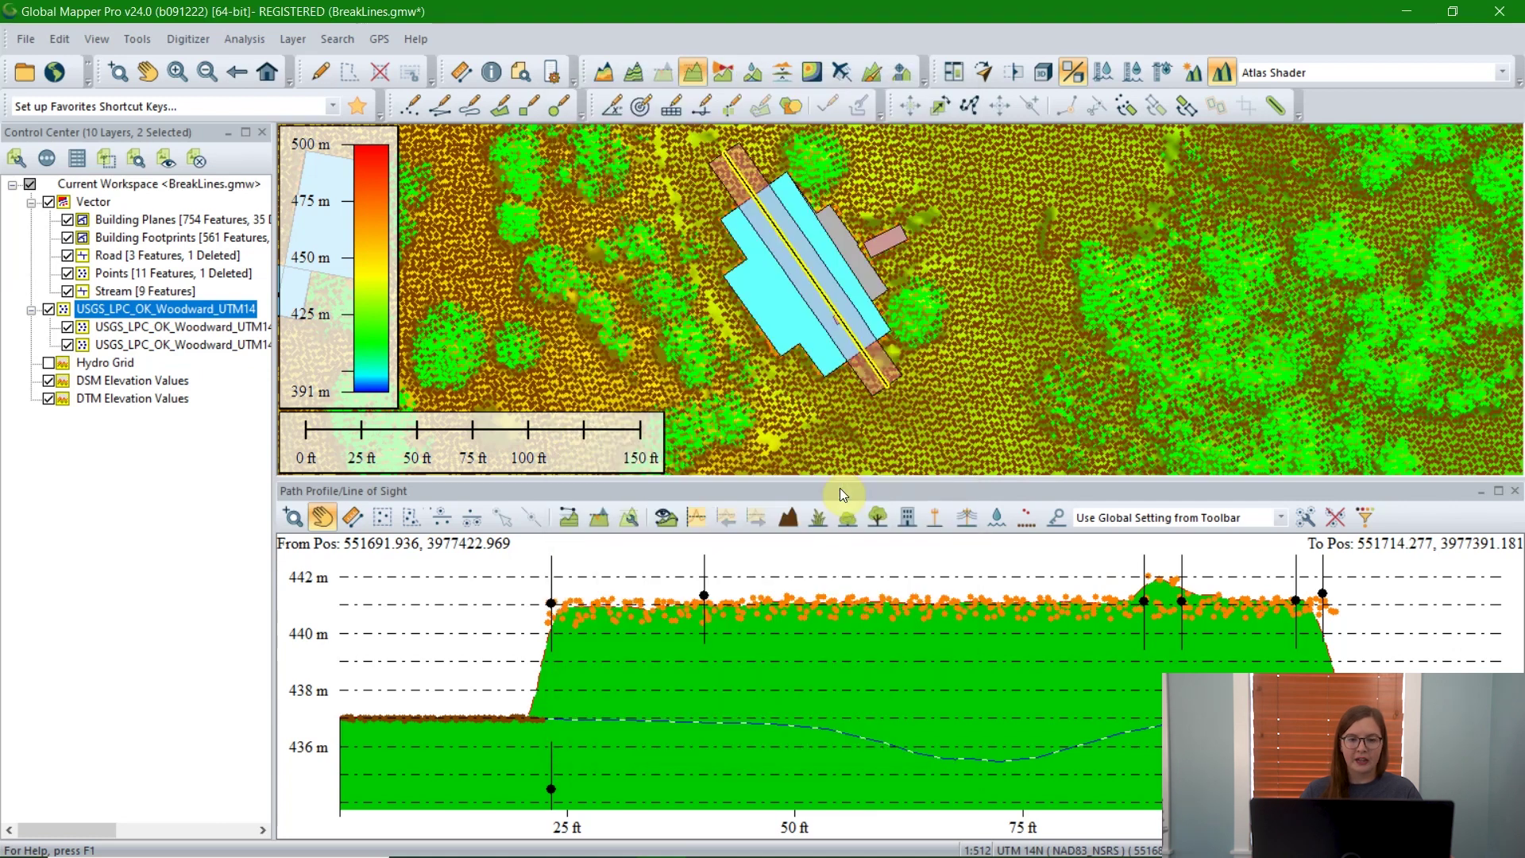
- Measure a sub-path across the building profile: 54.215 ft distance, 0.2461 m elevation difference
left_click(353, 520)
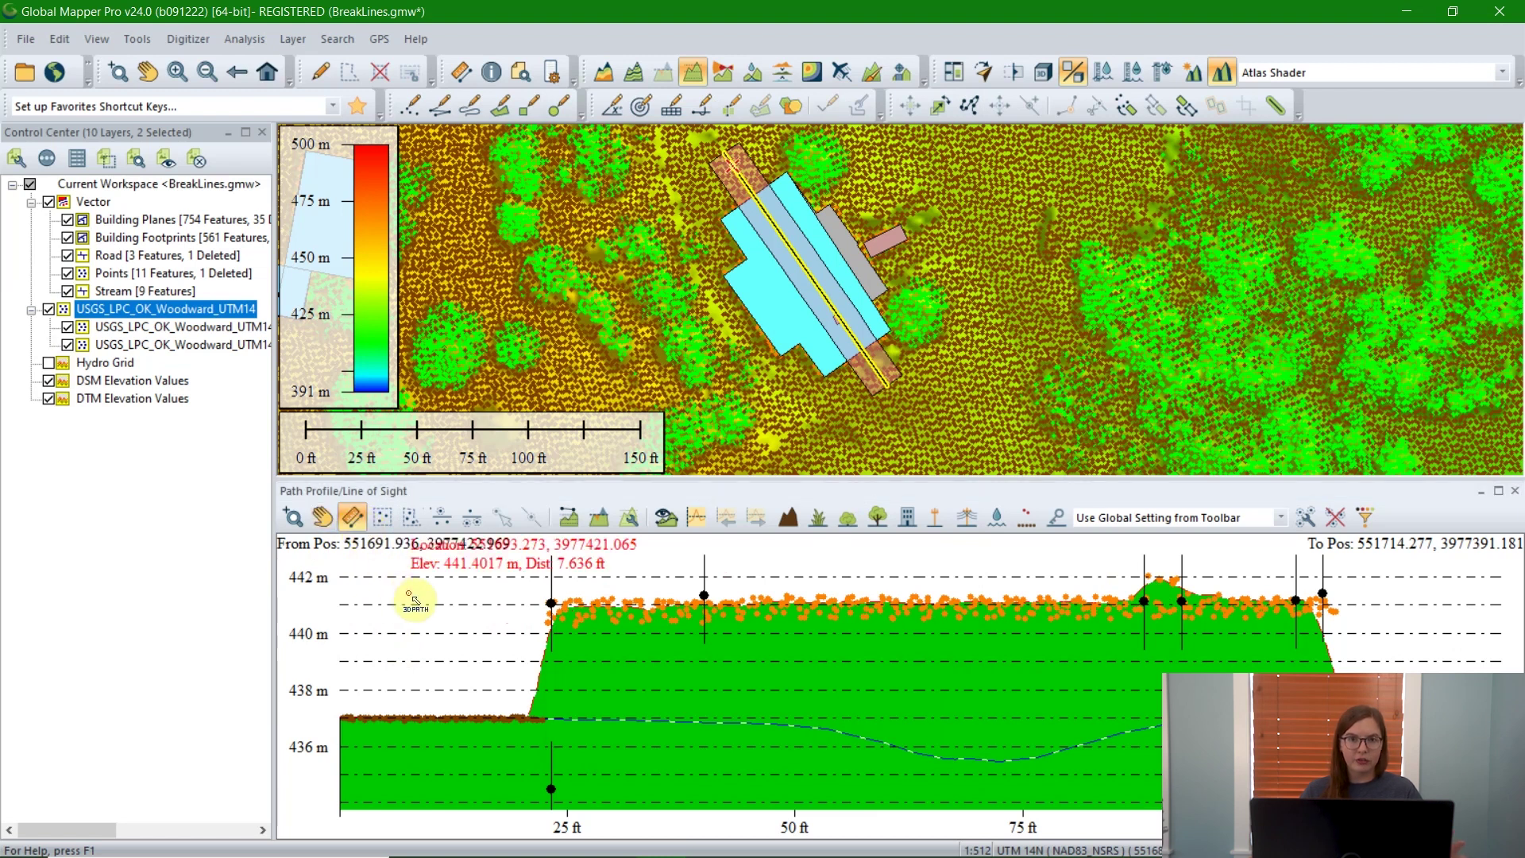
left_click_drag(455, 672, 949, 675)
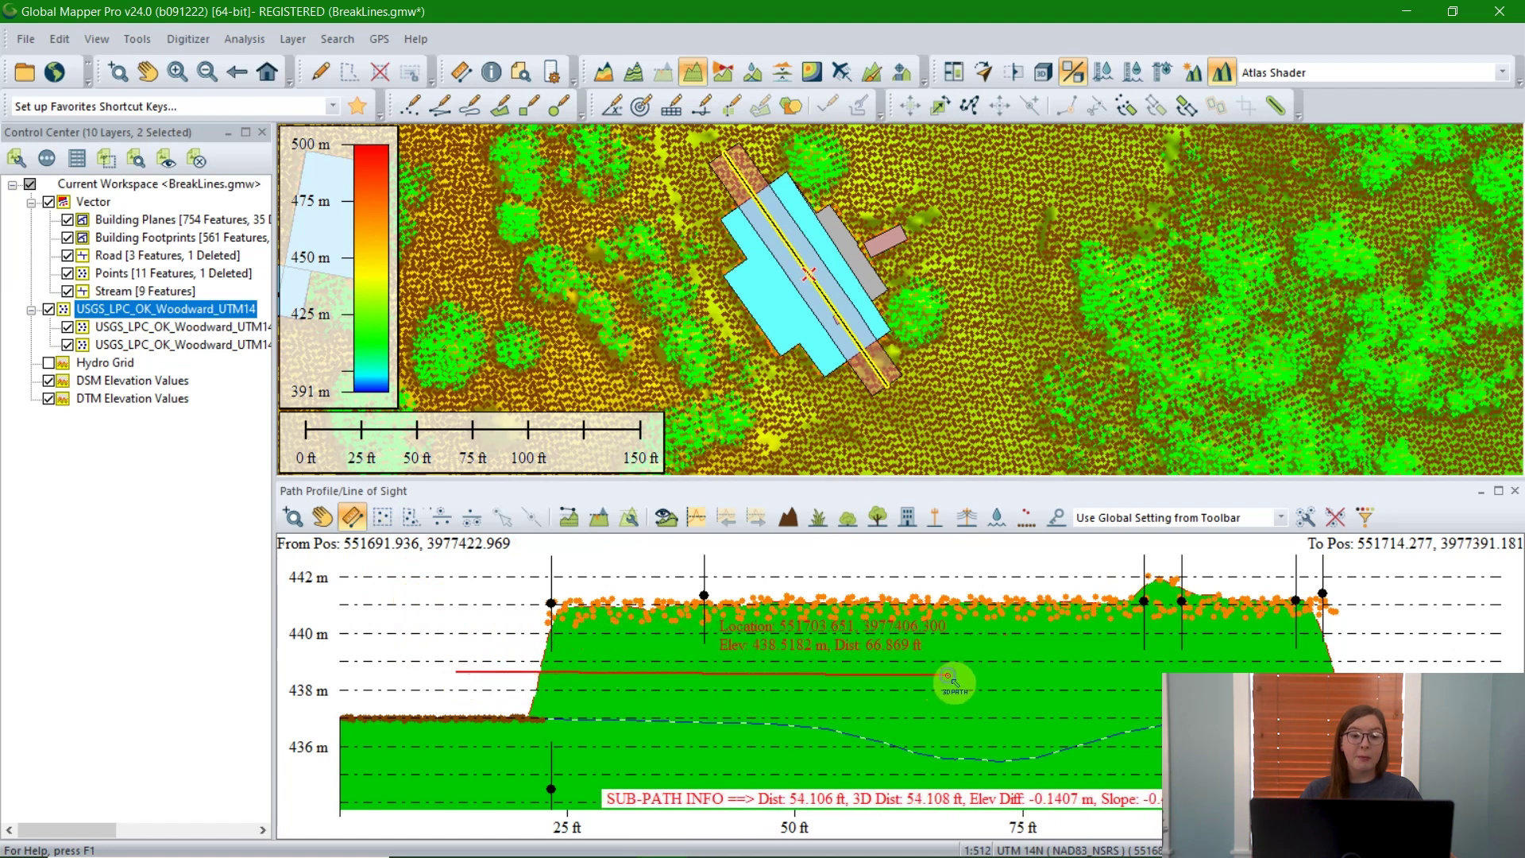
right_click(949, 675)
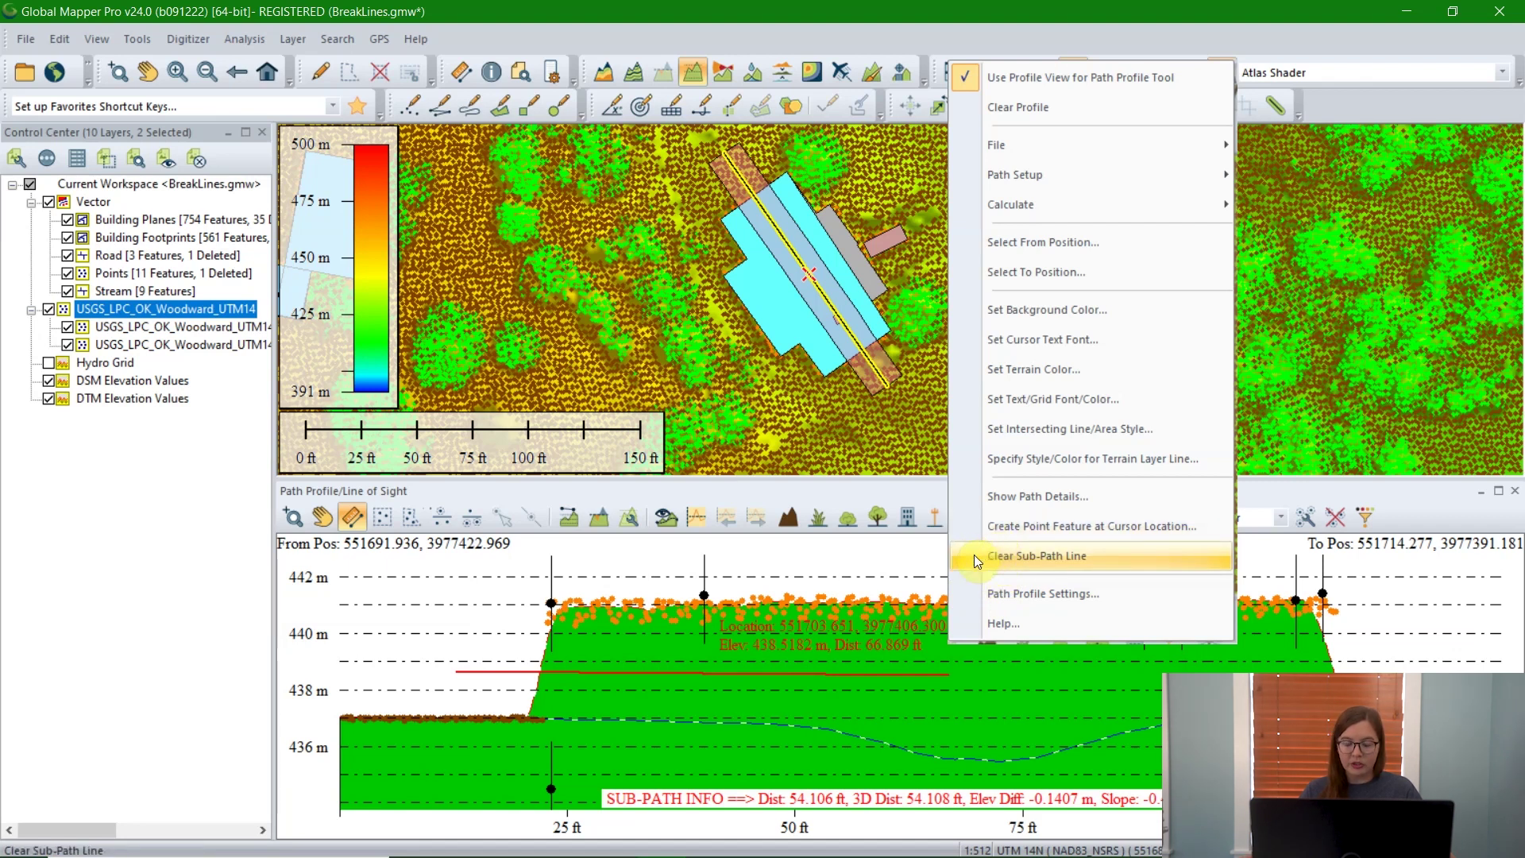
left_click(931, 650)
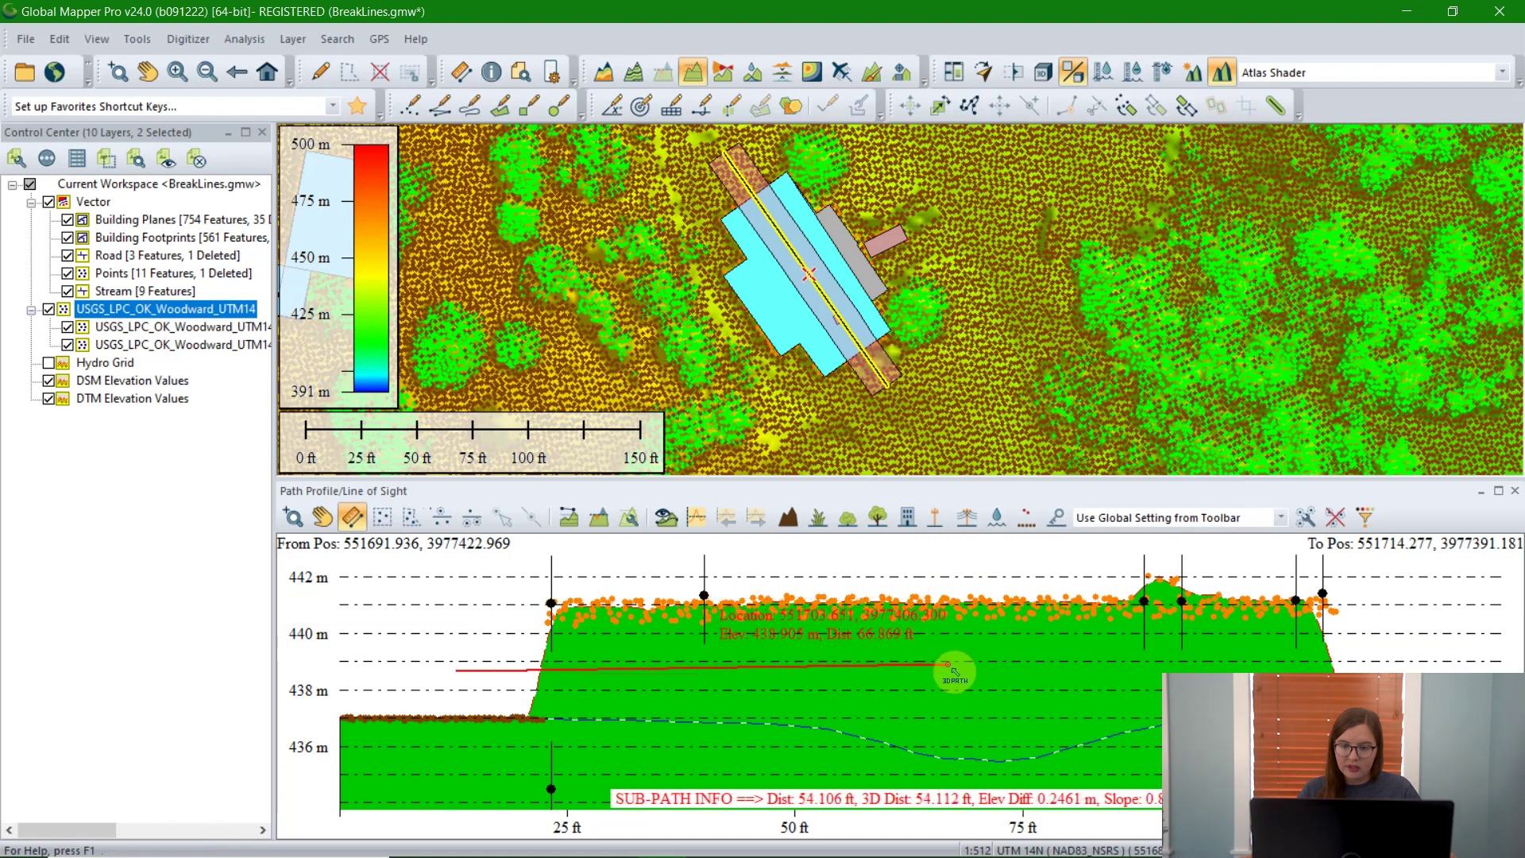
right_click(989, 653)
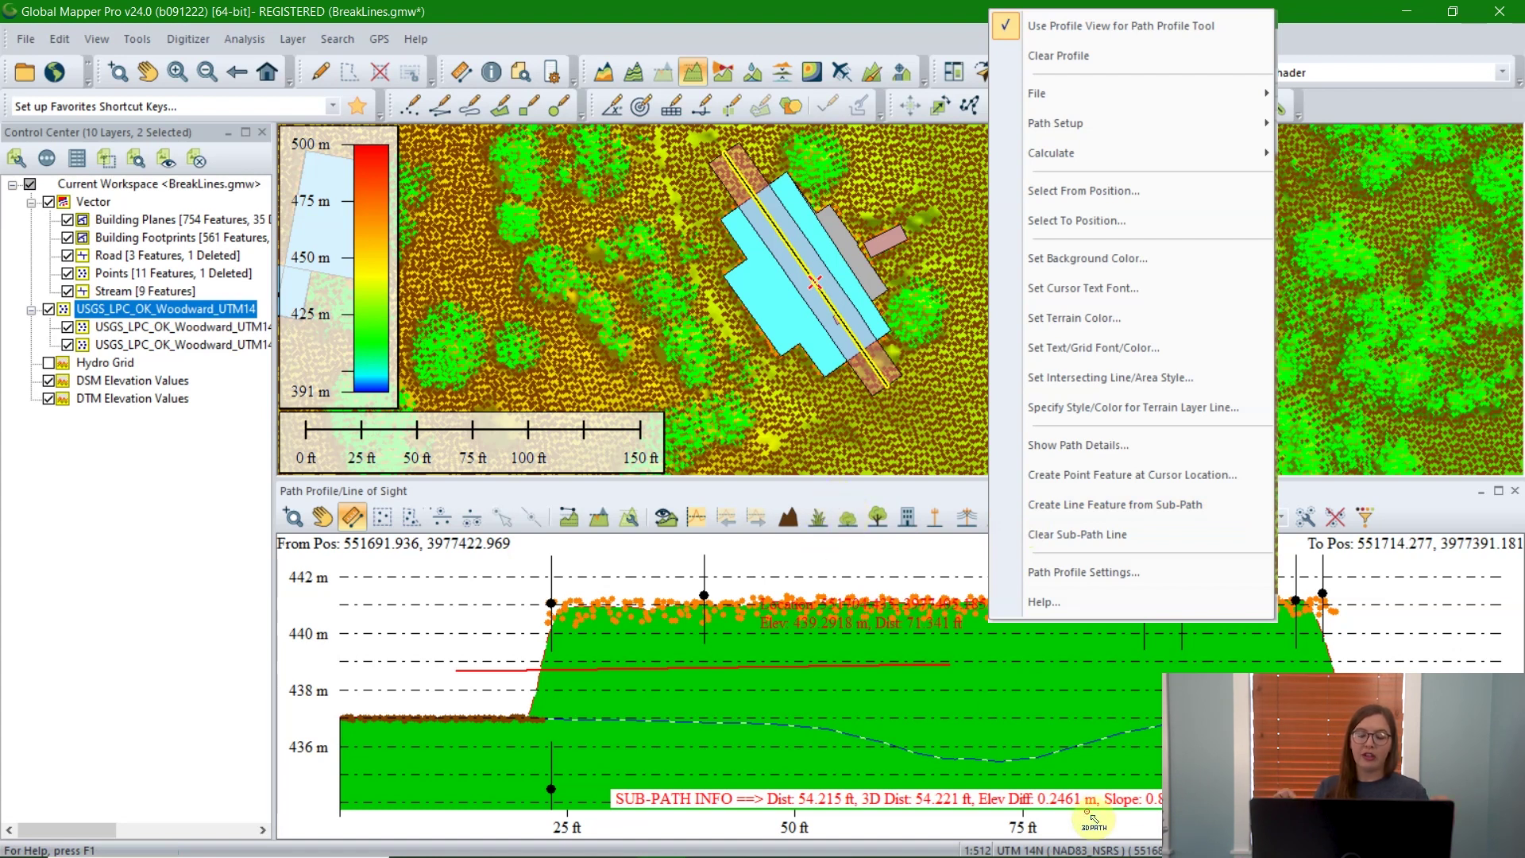
left_click(773, 494)
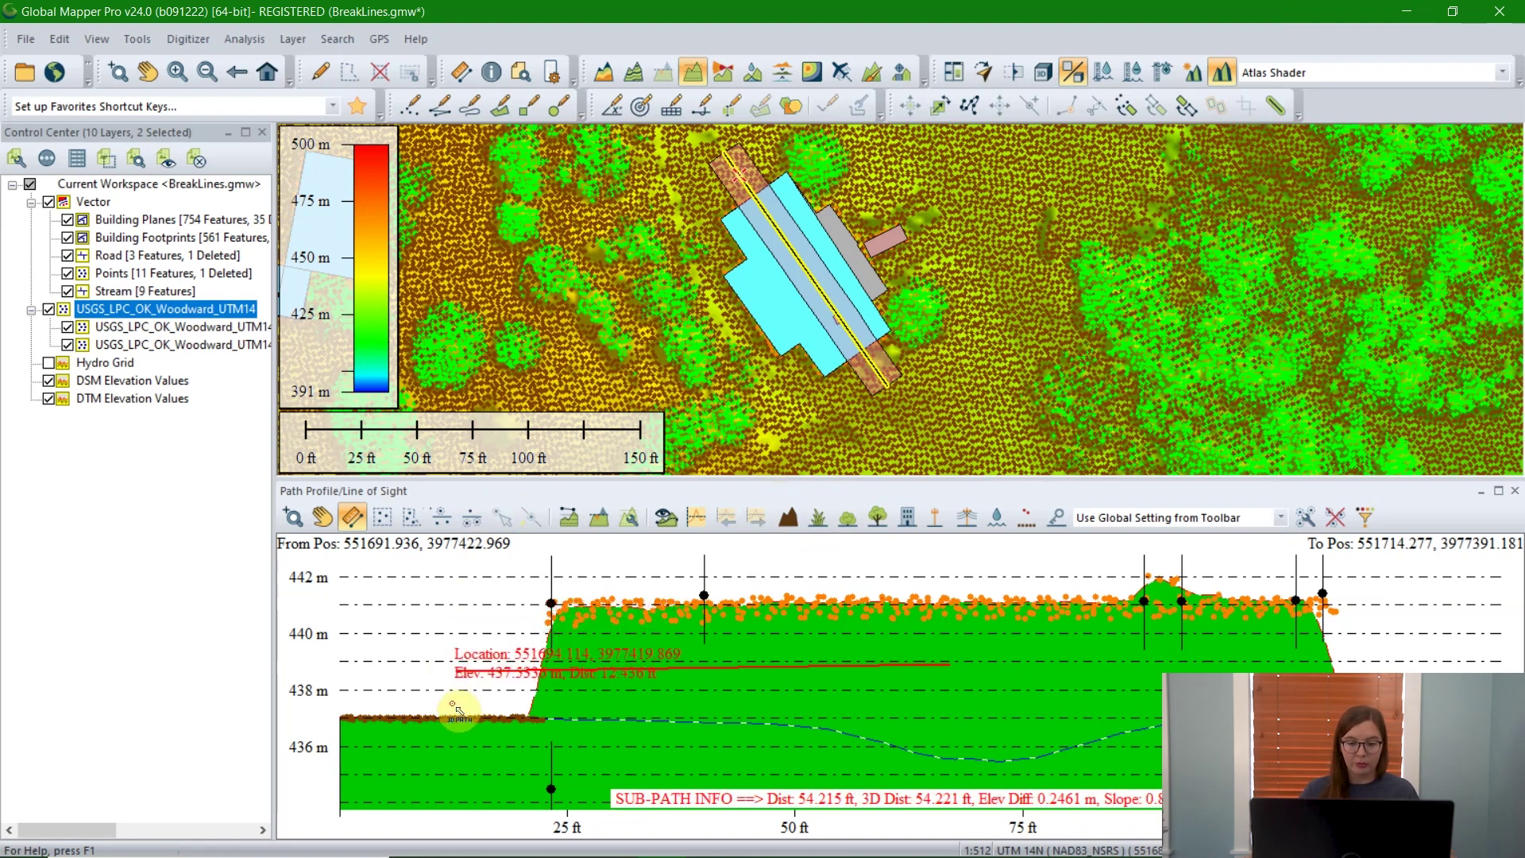
scroll(468, 715, "up", 2)
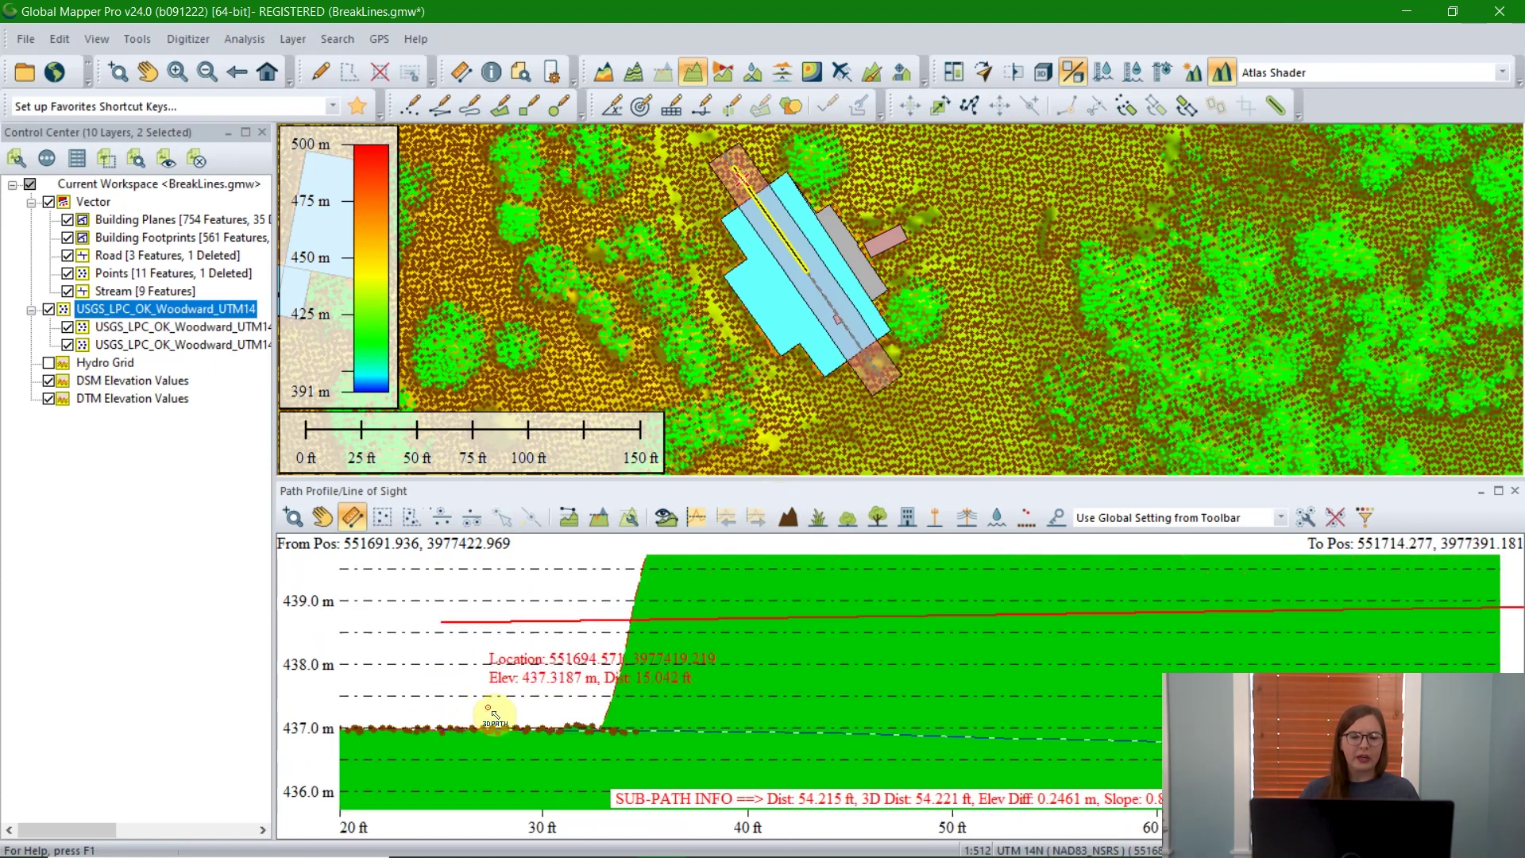
scroll(509, 719, "up", 4)
scroll(630, 723, "up", 4)
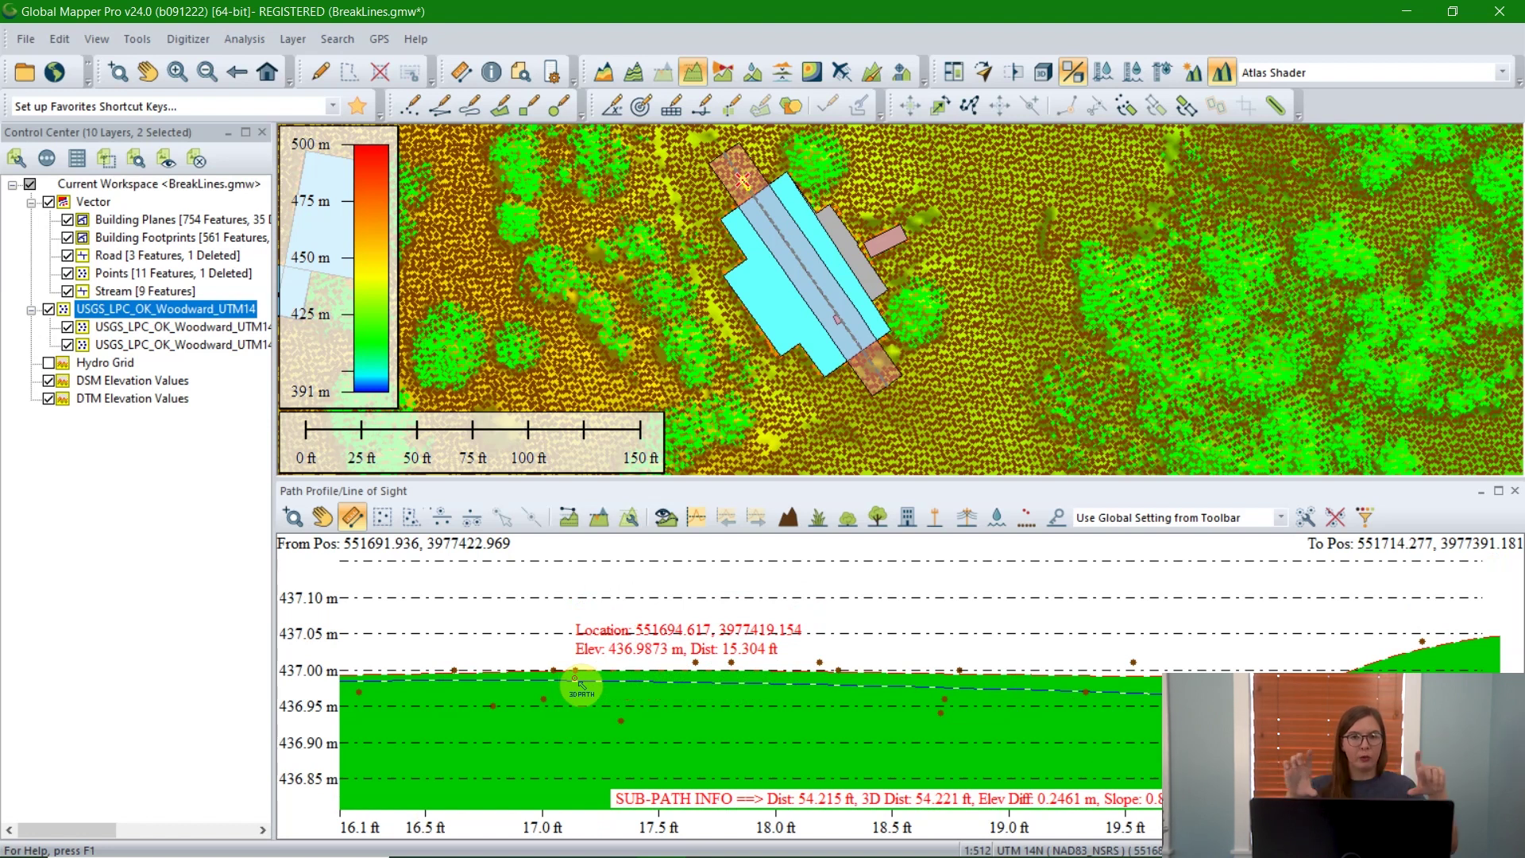
scroll(715, 683, "down", 5)
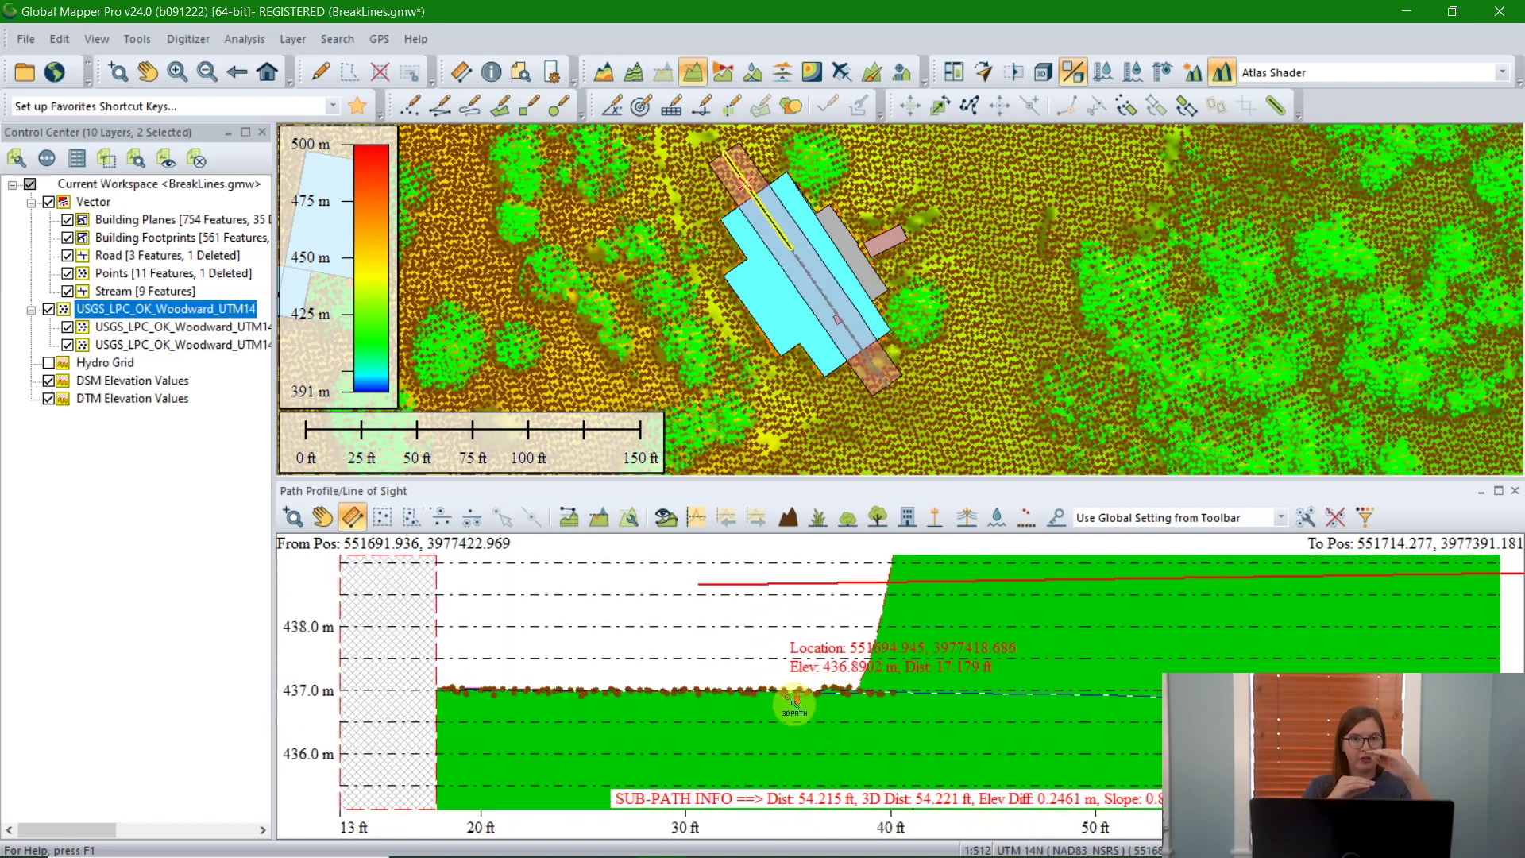
scroll(795, 699, "down", 2)
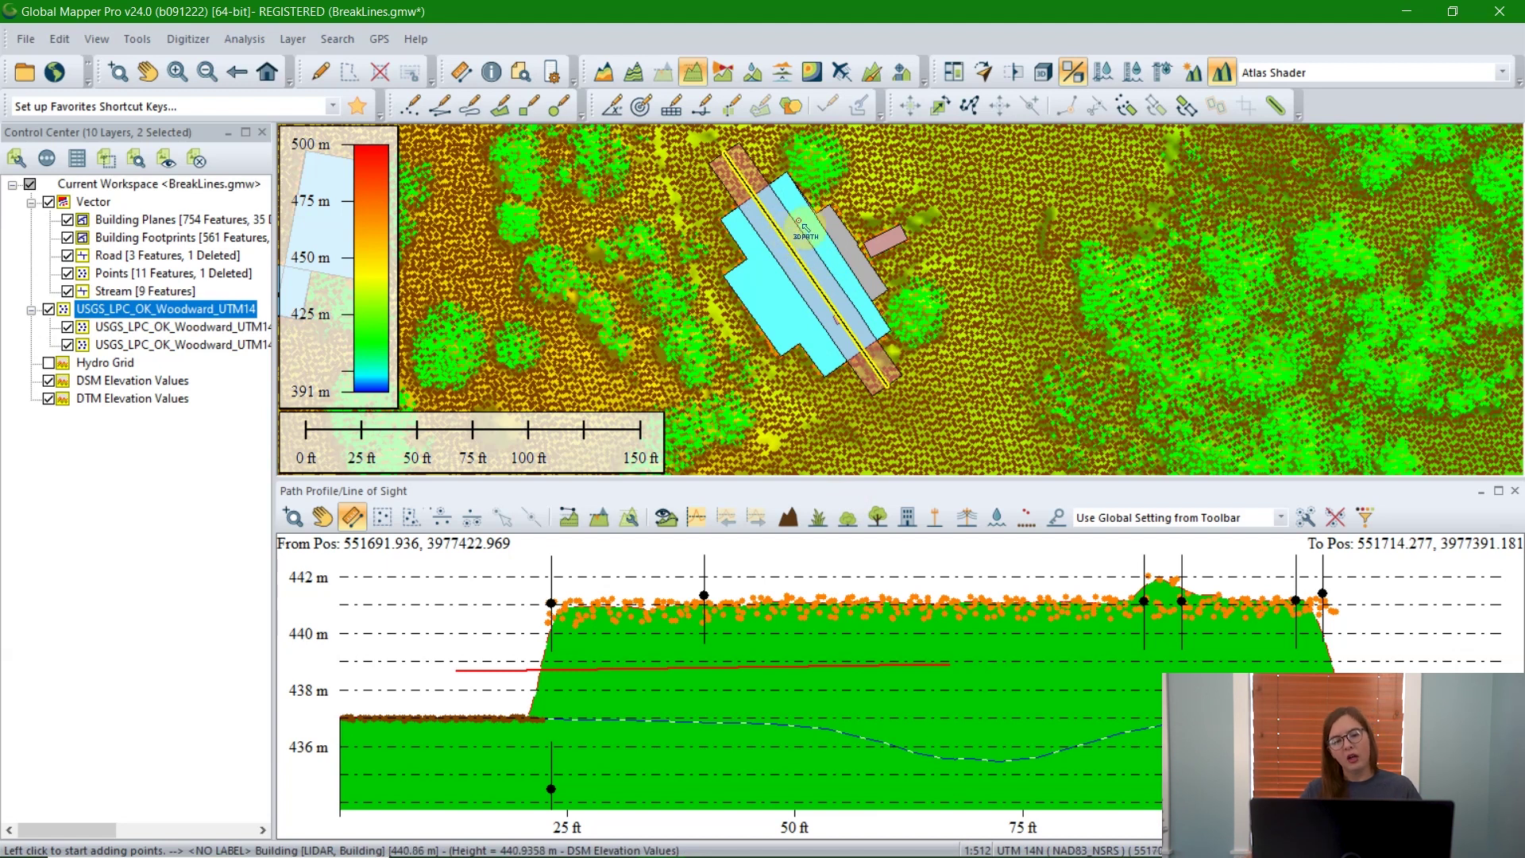
- Enable a series of perpendicular profiles sampled at 30 regularly spaced locations and apply
left_click(631, 521)
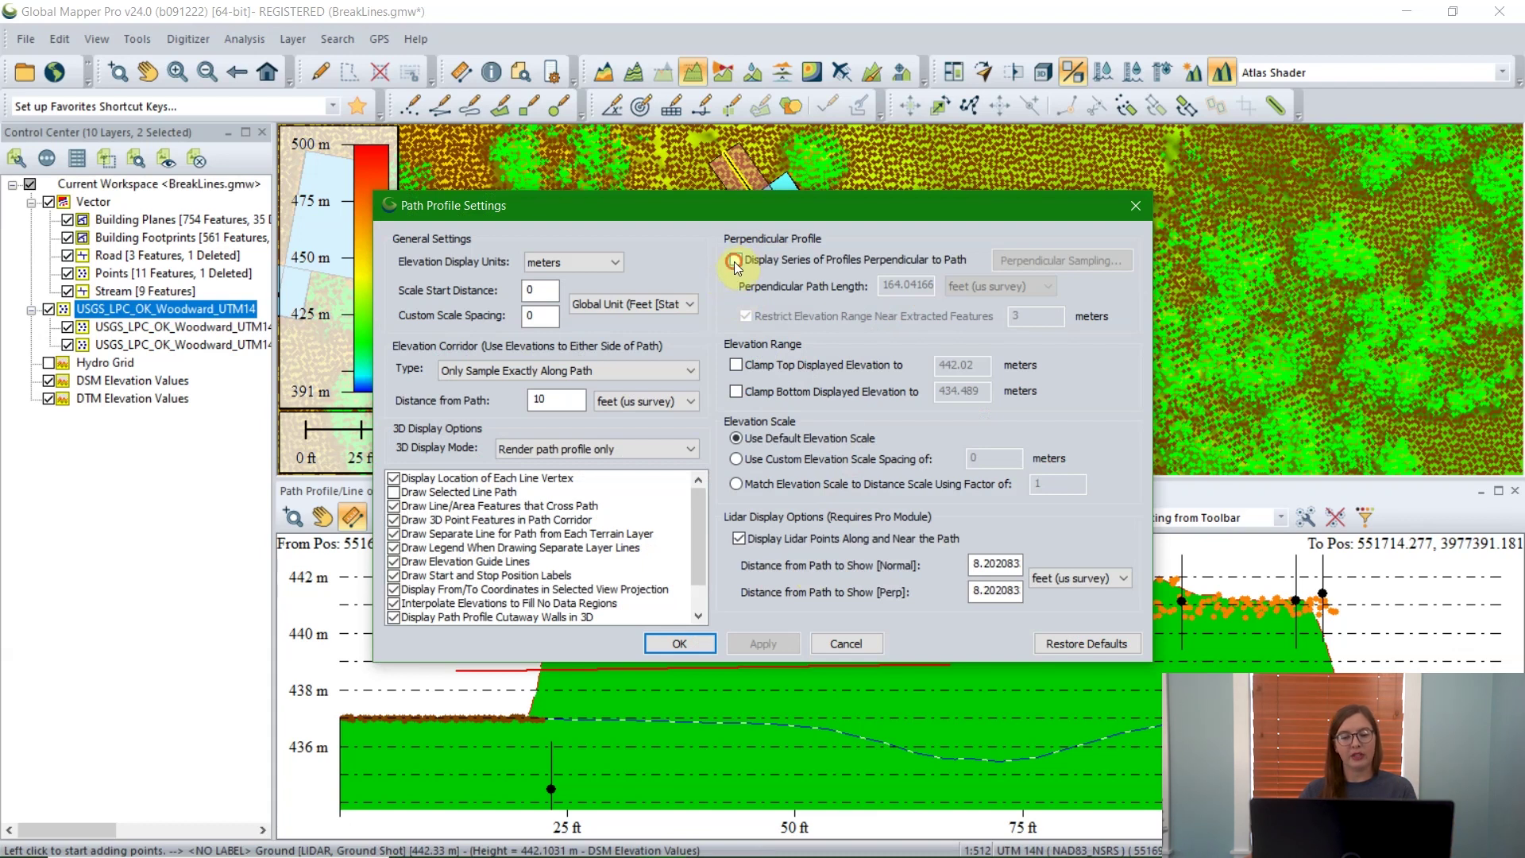
left_click(734, 261)
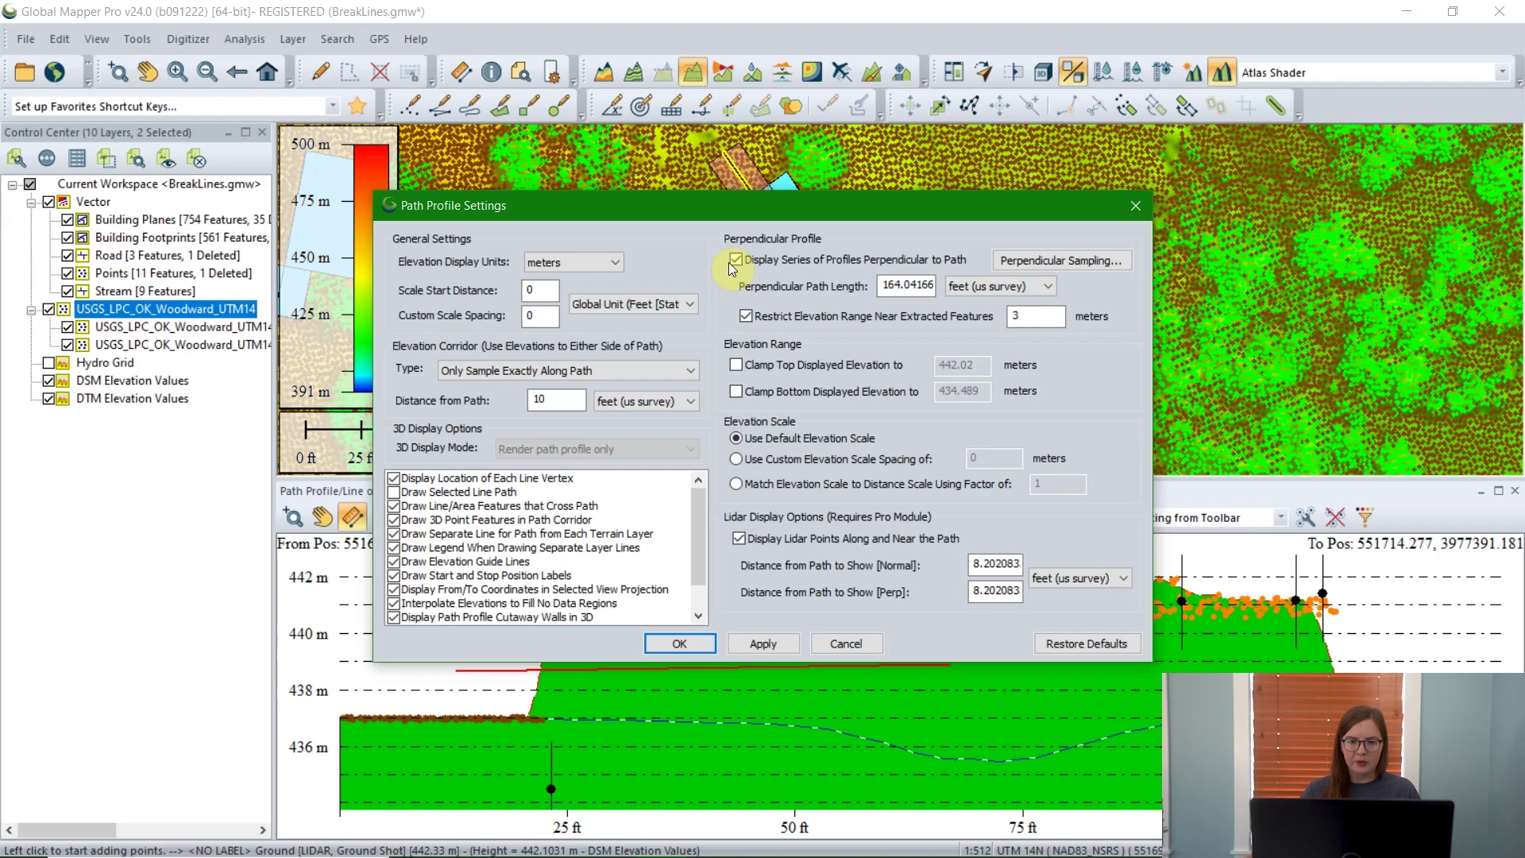
left_click(1033, 258)
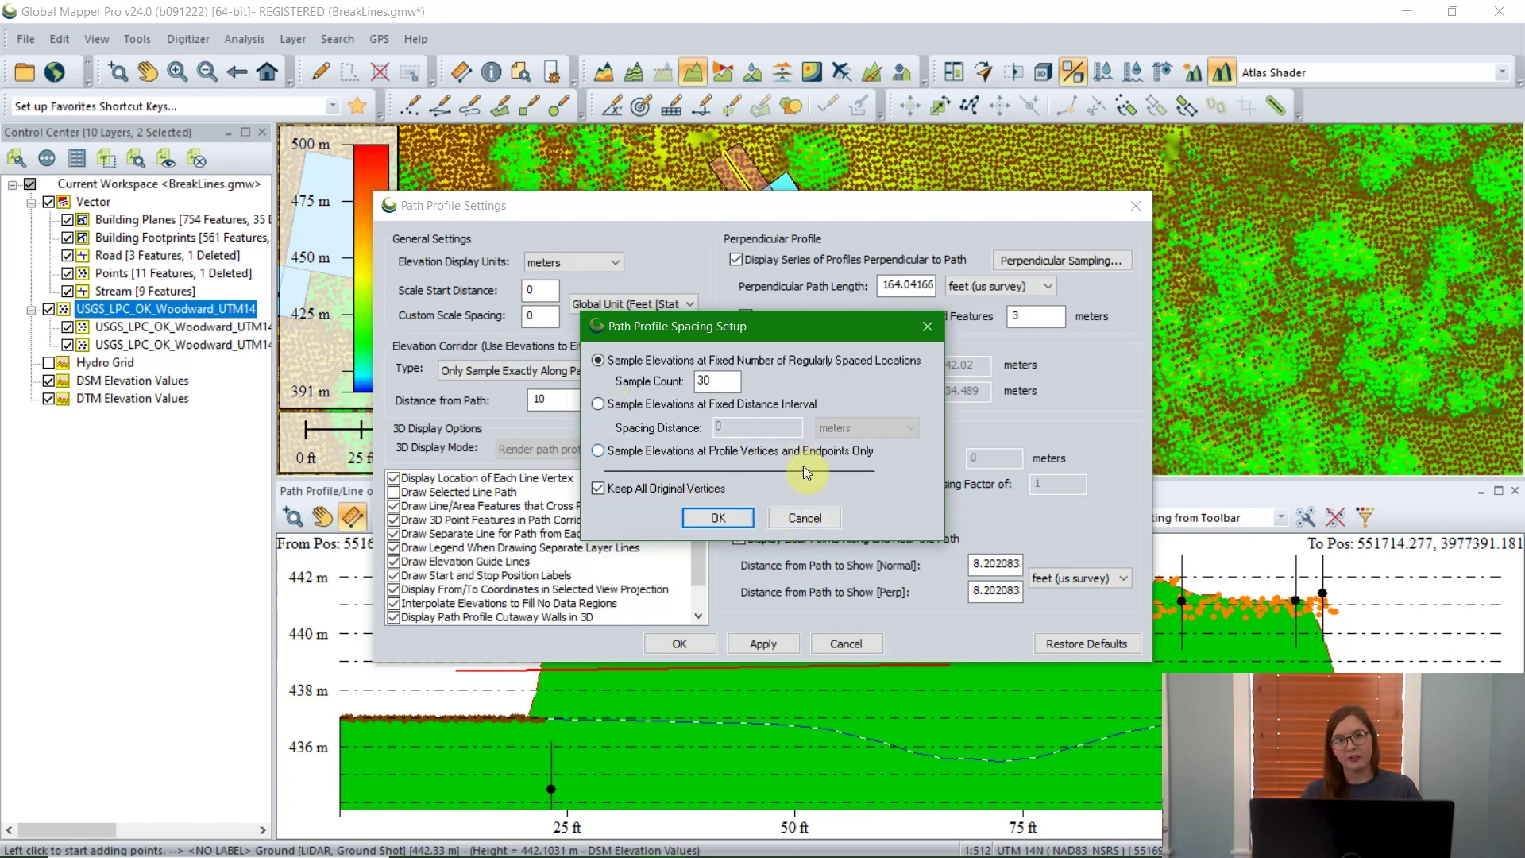
left_click(718, 517)
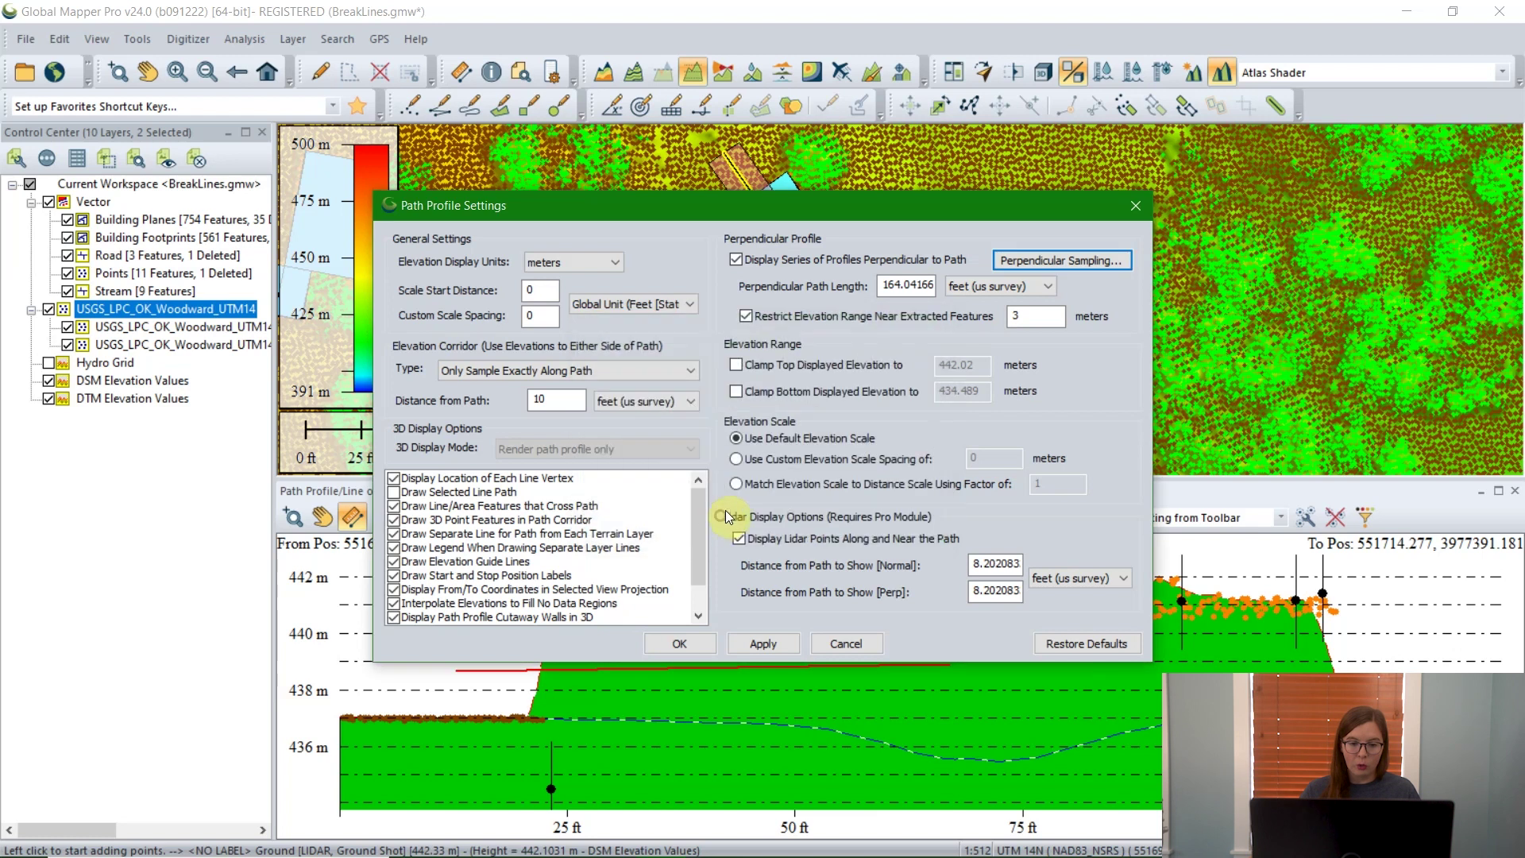
left_click(746, 645)
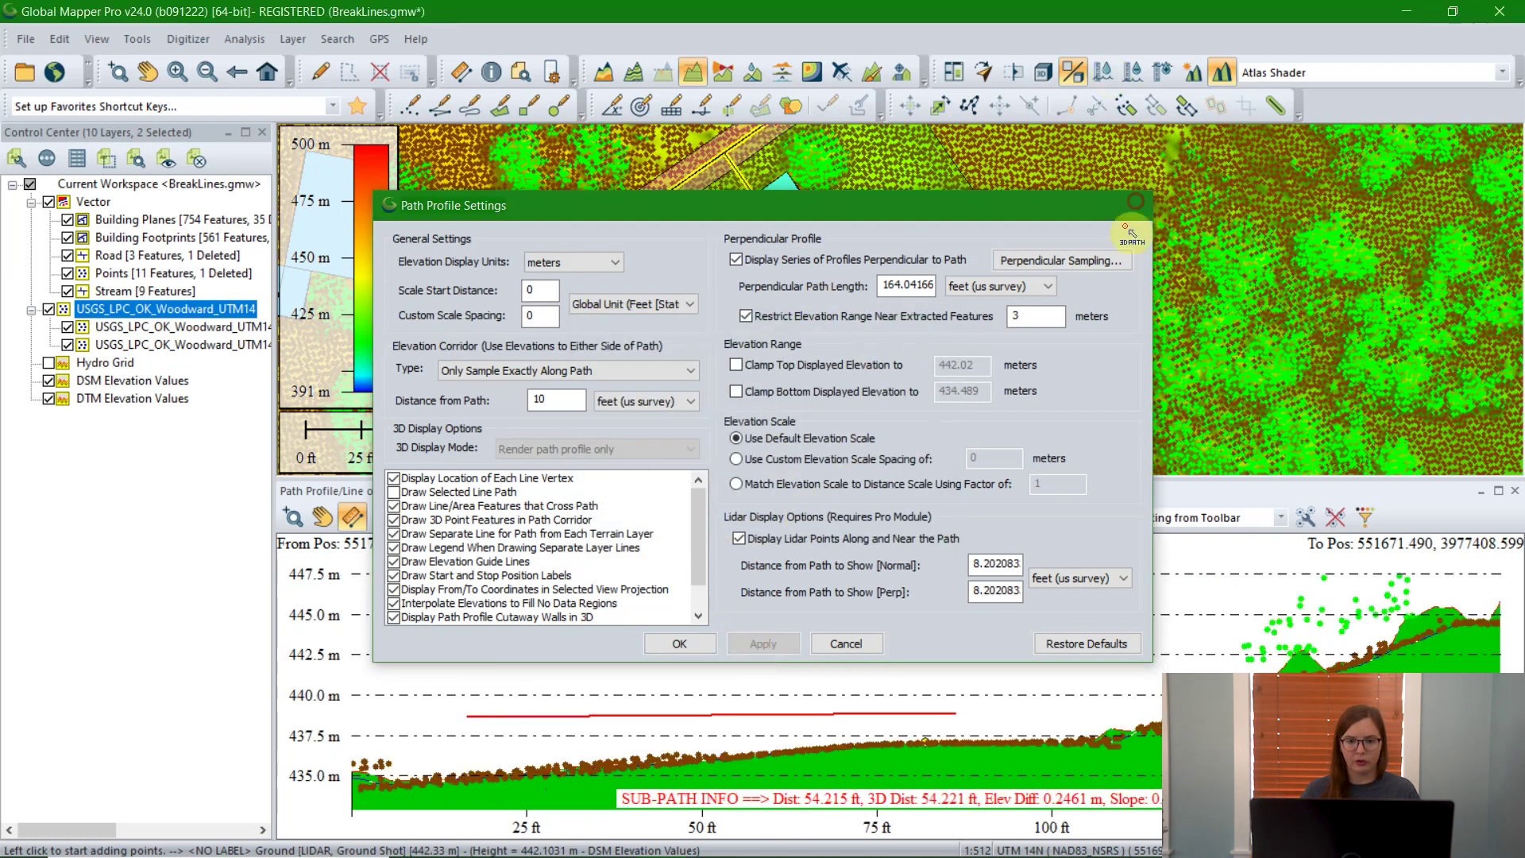
left_click(1136, 204)
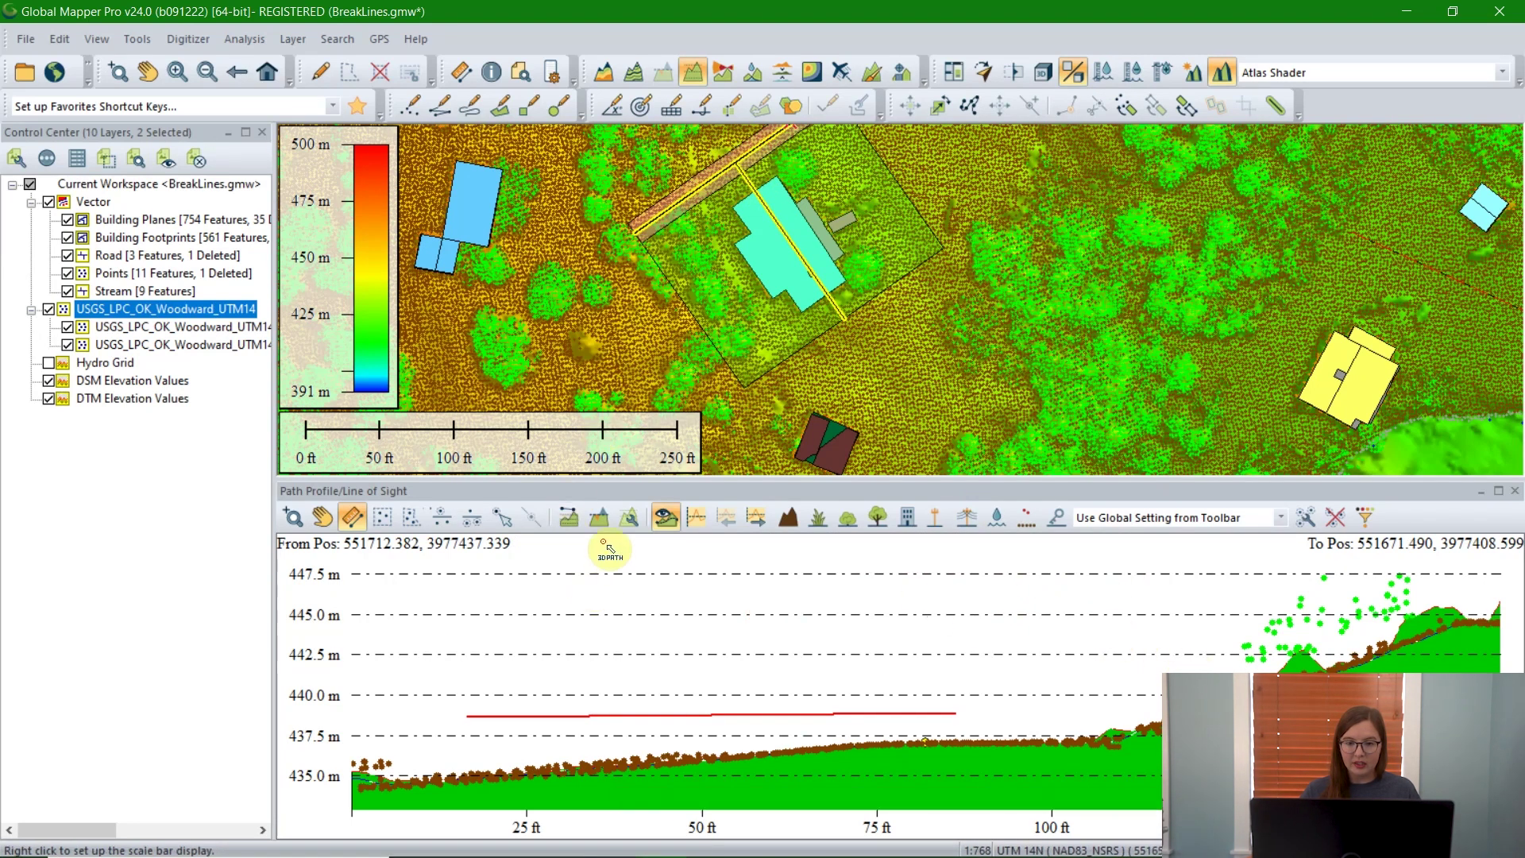
- Advance the perpendicular cross-section about ten steps along the path
left_click(756, 517)
left_click(757, 517)
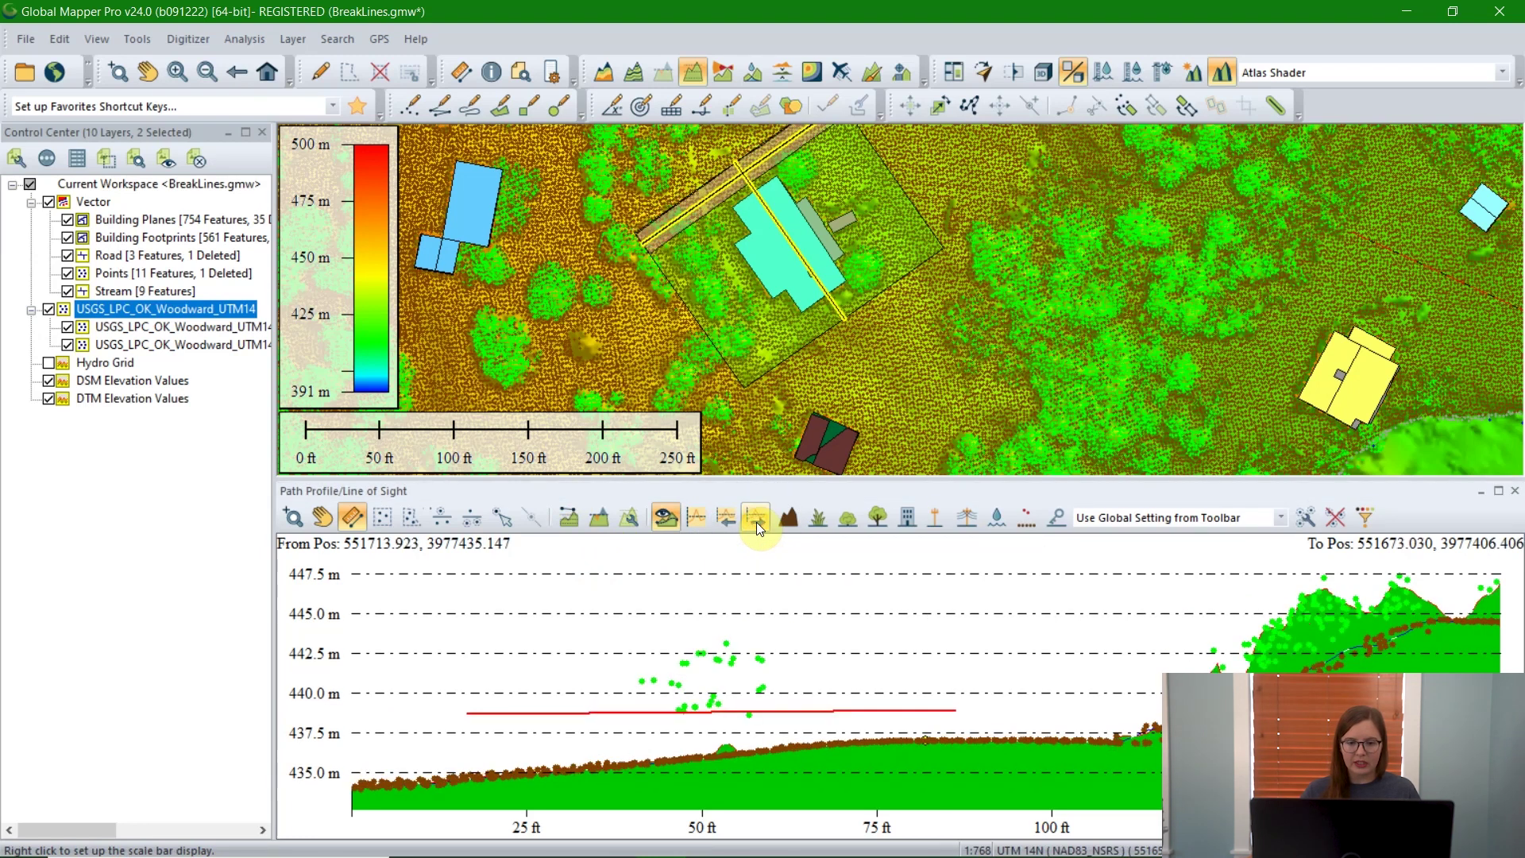
left_click(756, 522)
left_click(756, 521)
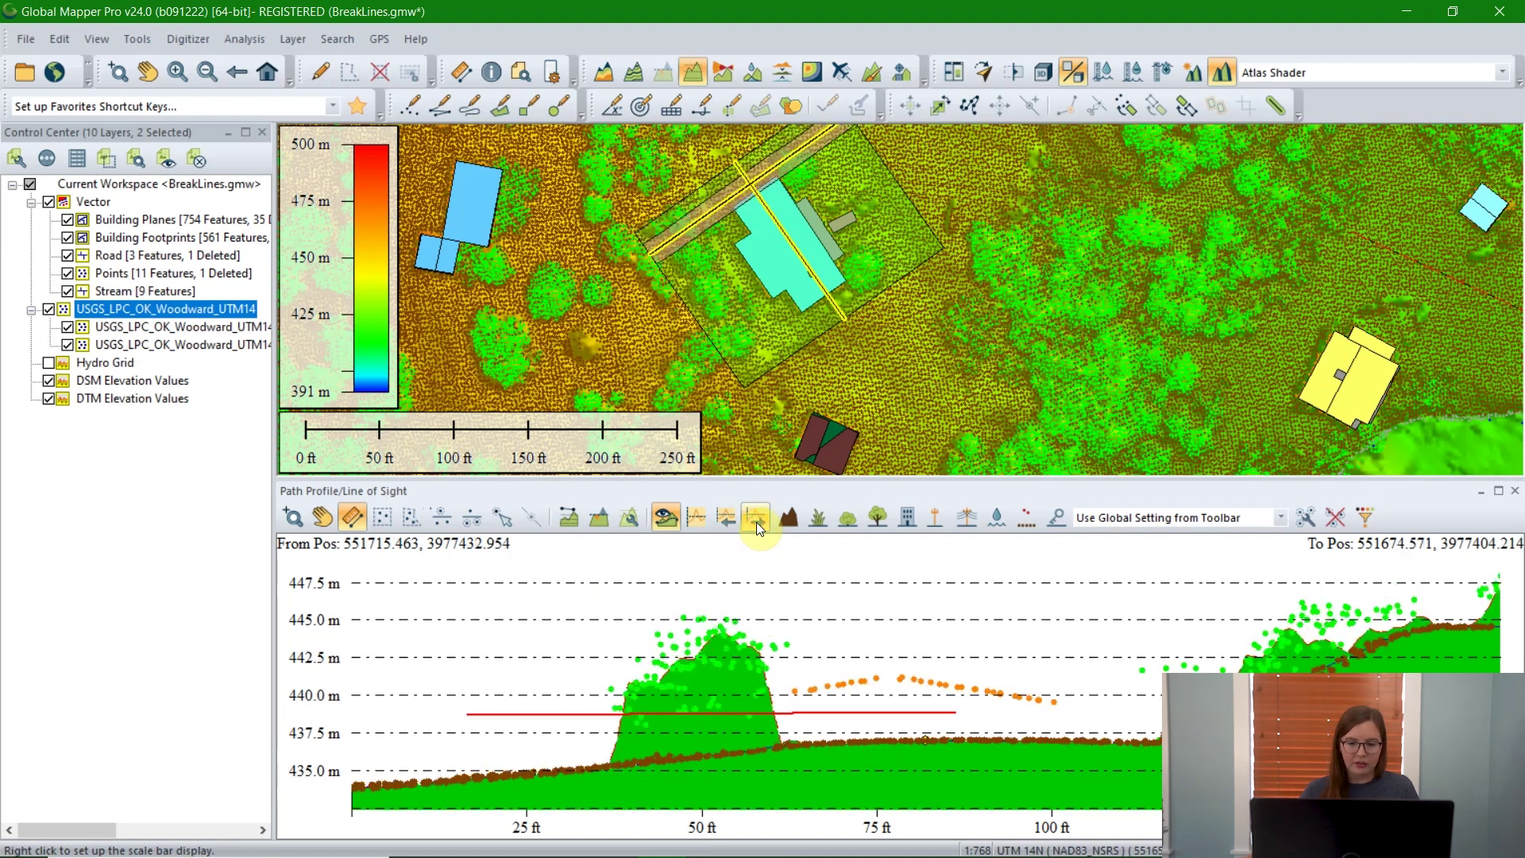
left_click(756, 522)
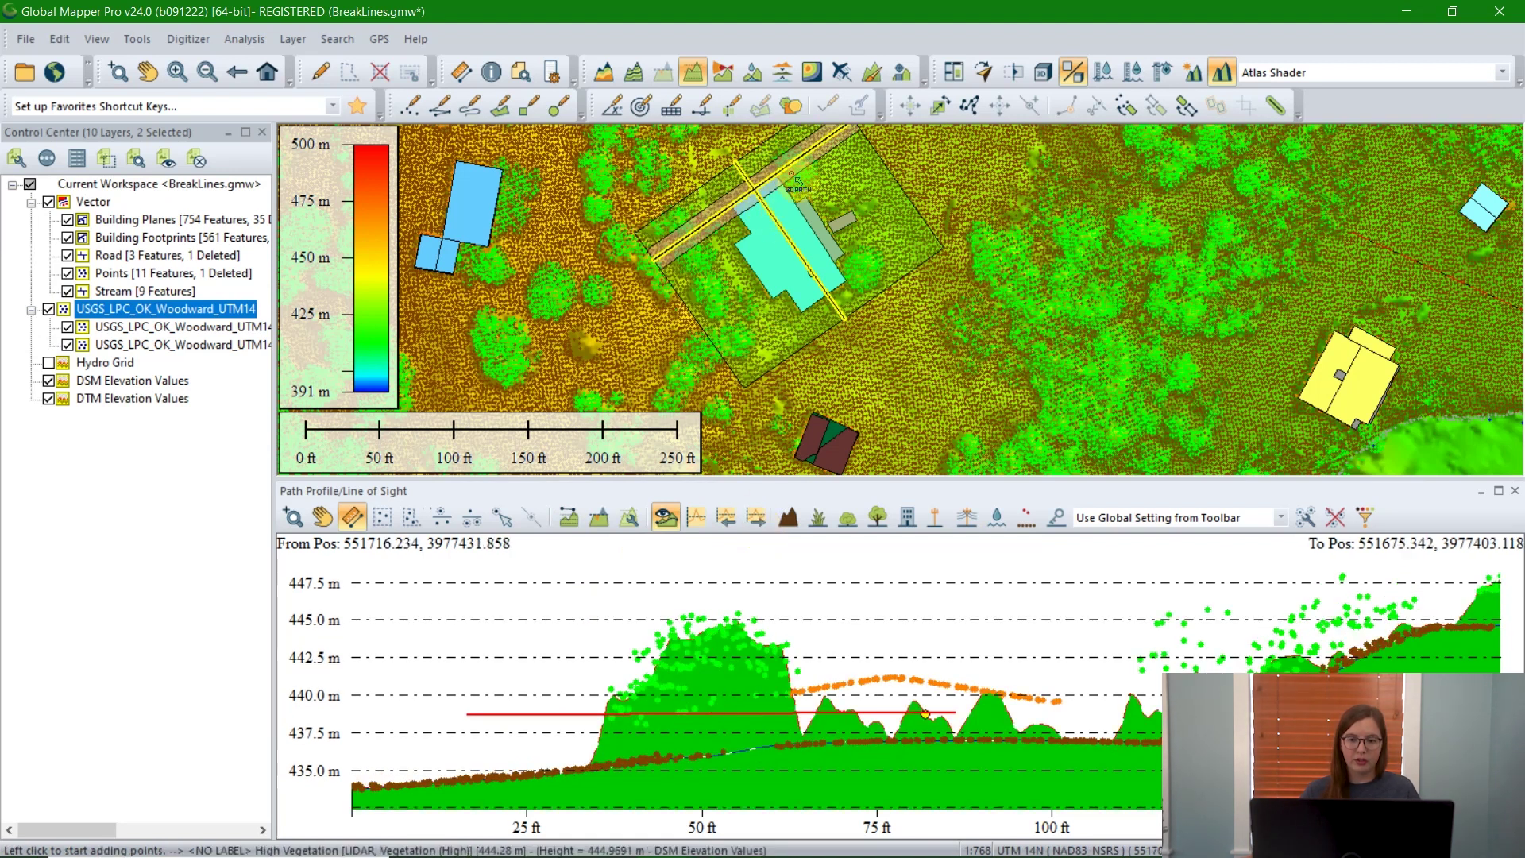
left_click(617, 765)
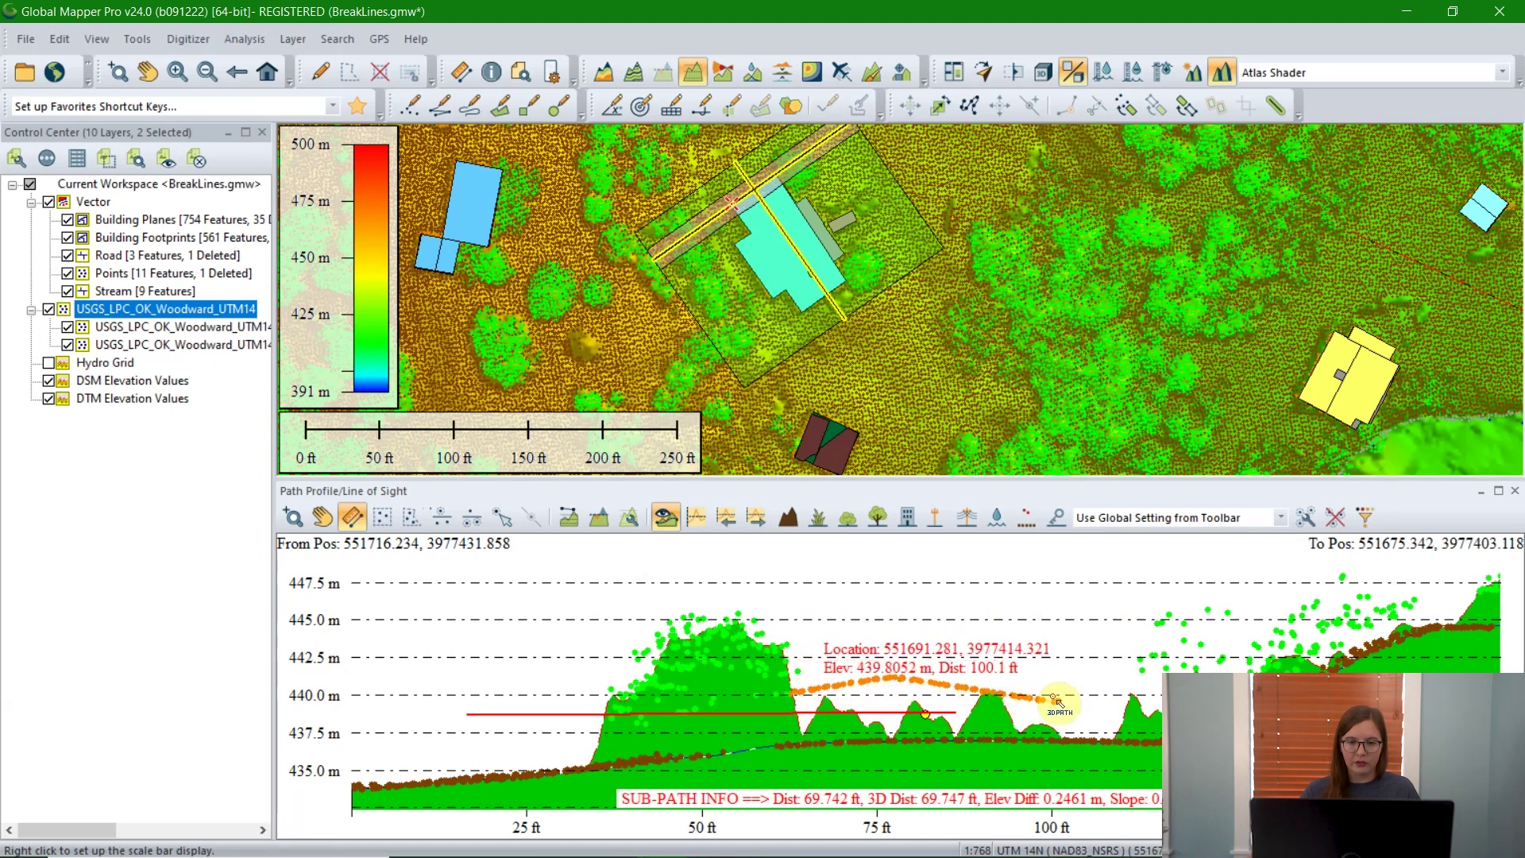
left_click(756, 518)
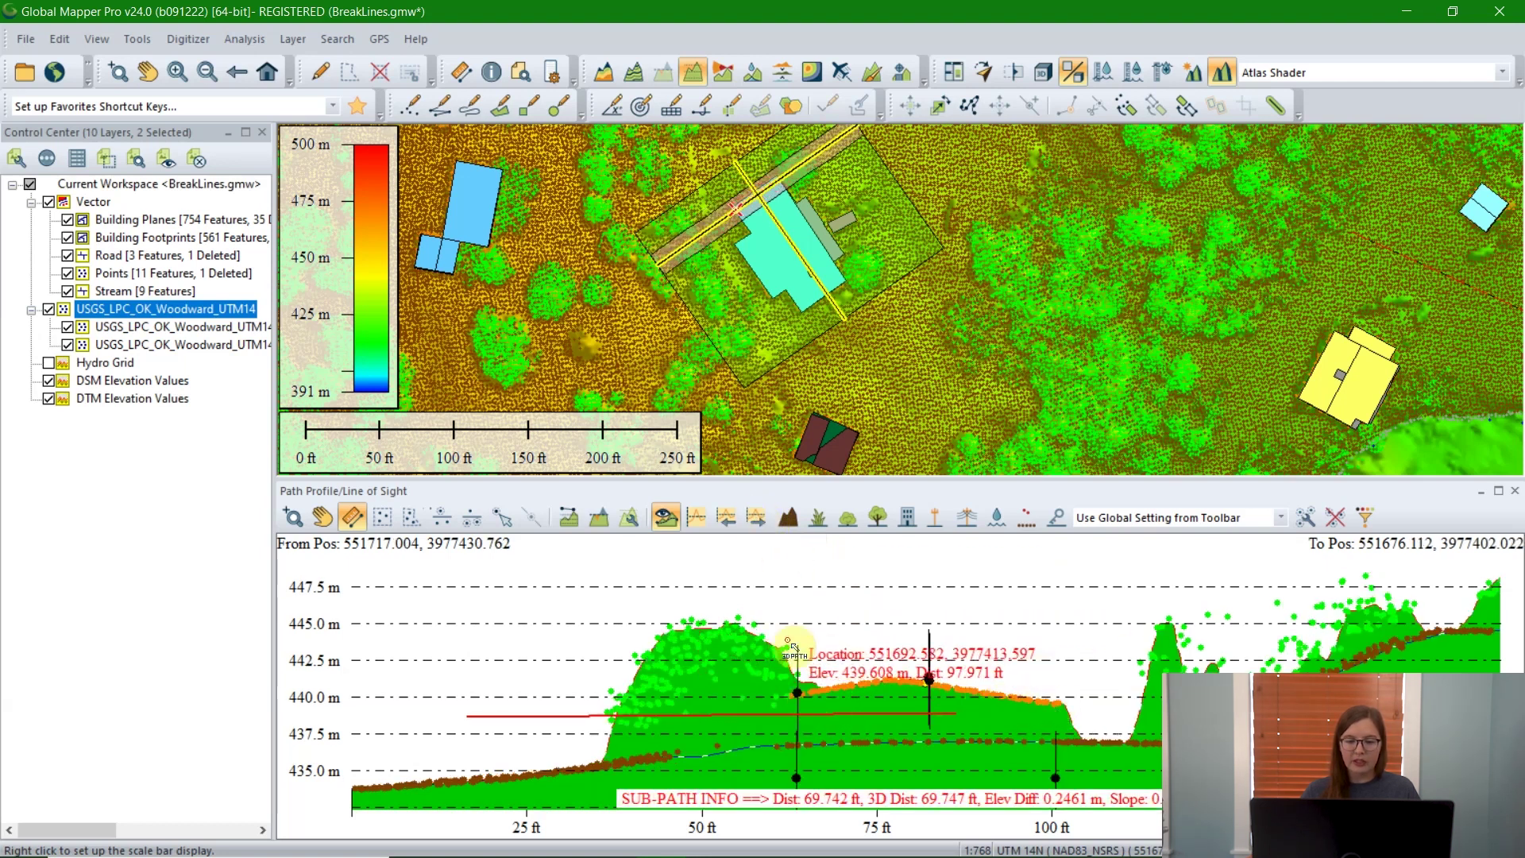
left_click(755, 517)
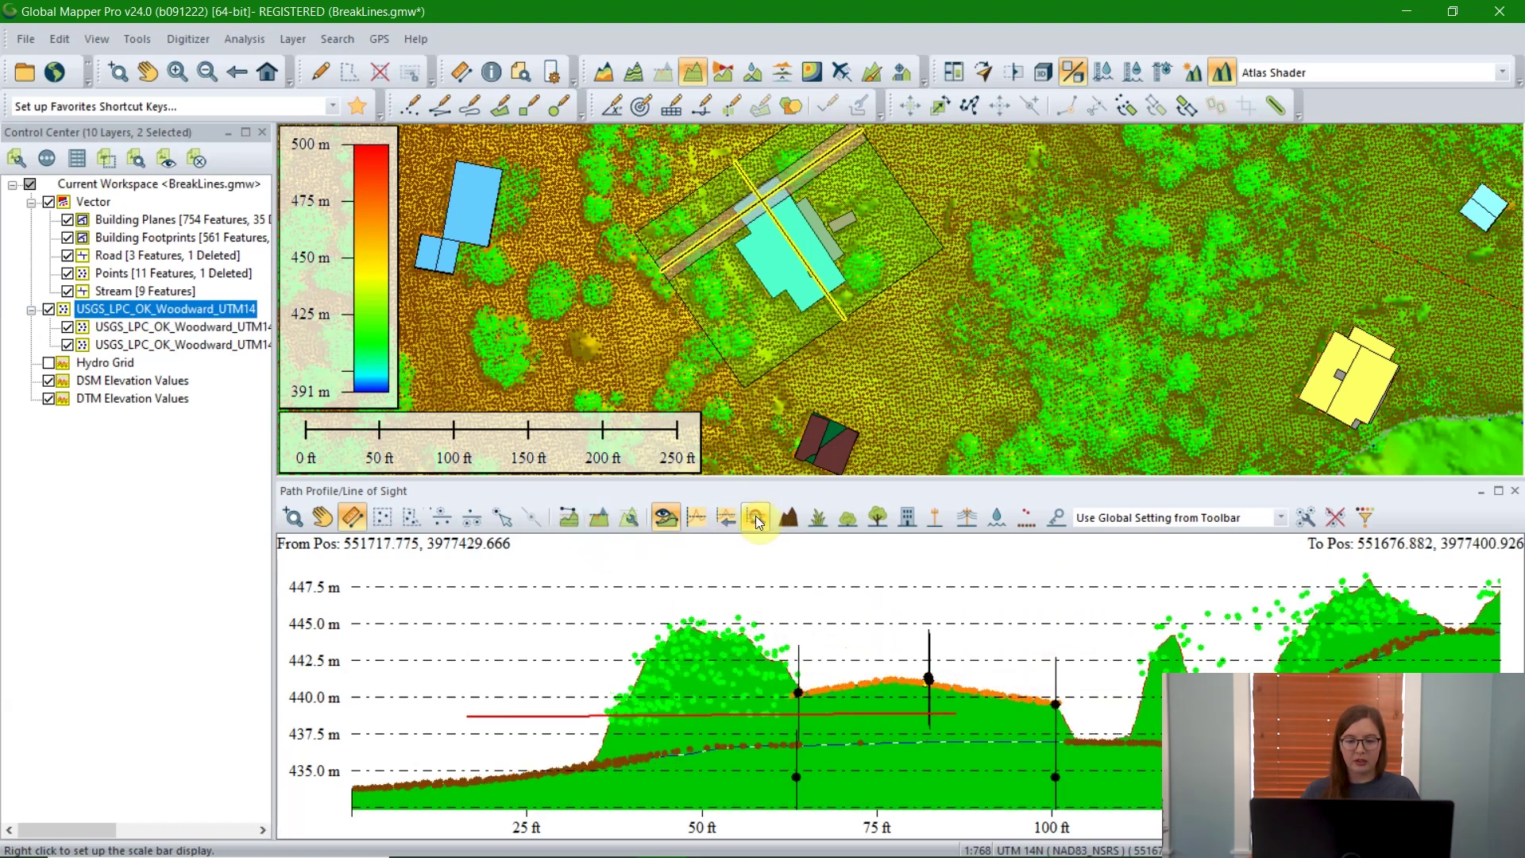
left_click(755, 518)
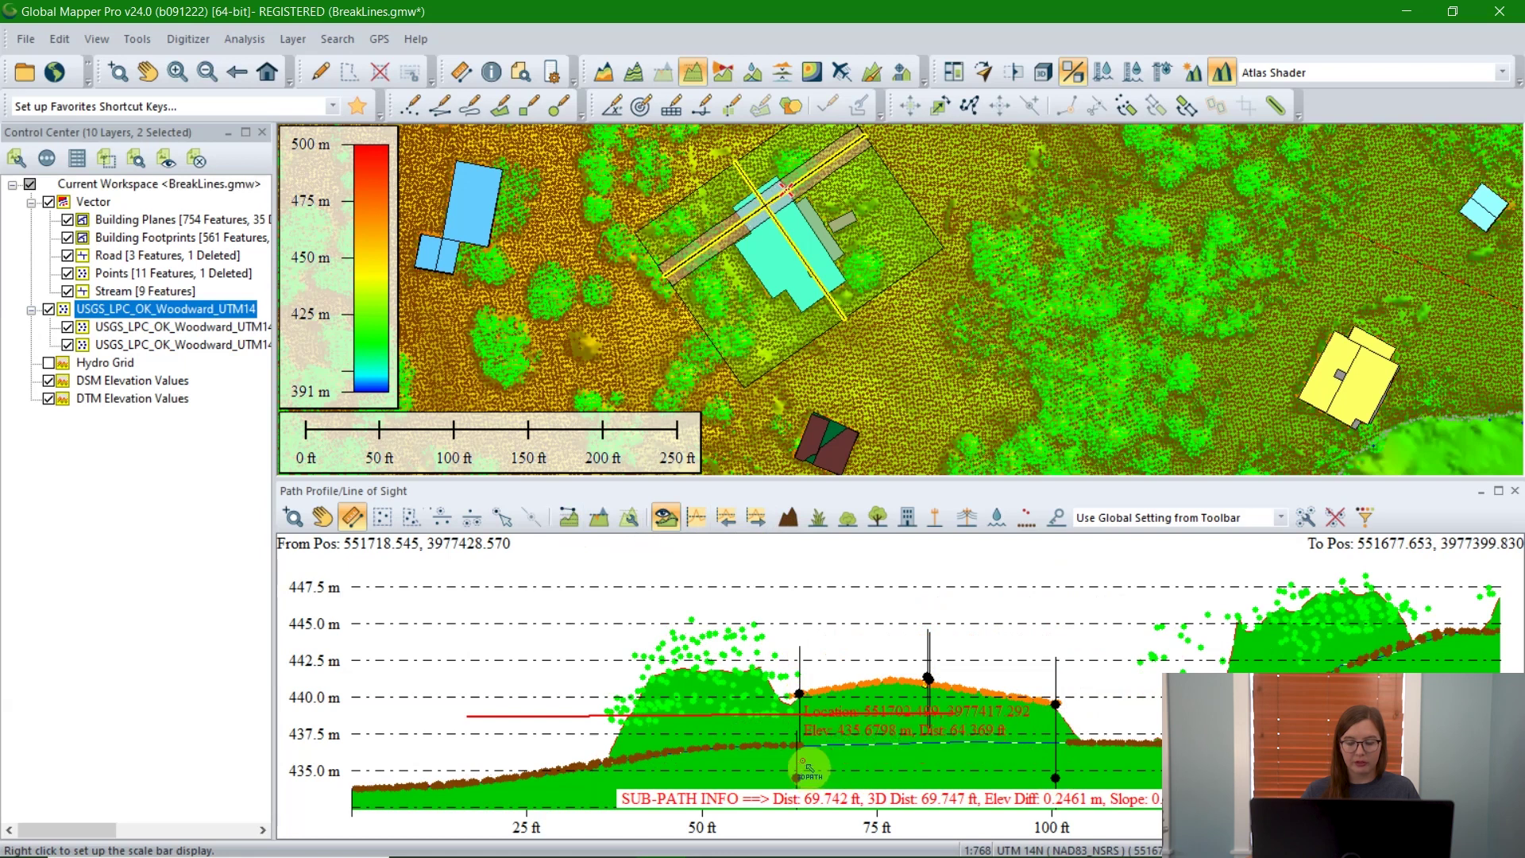
left_click(763, 518)
left_click(765, 519)
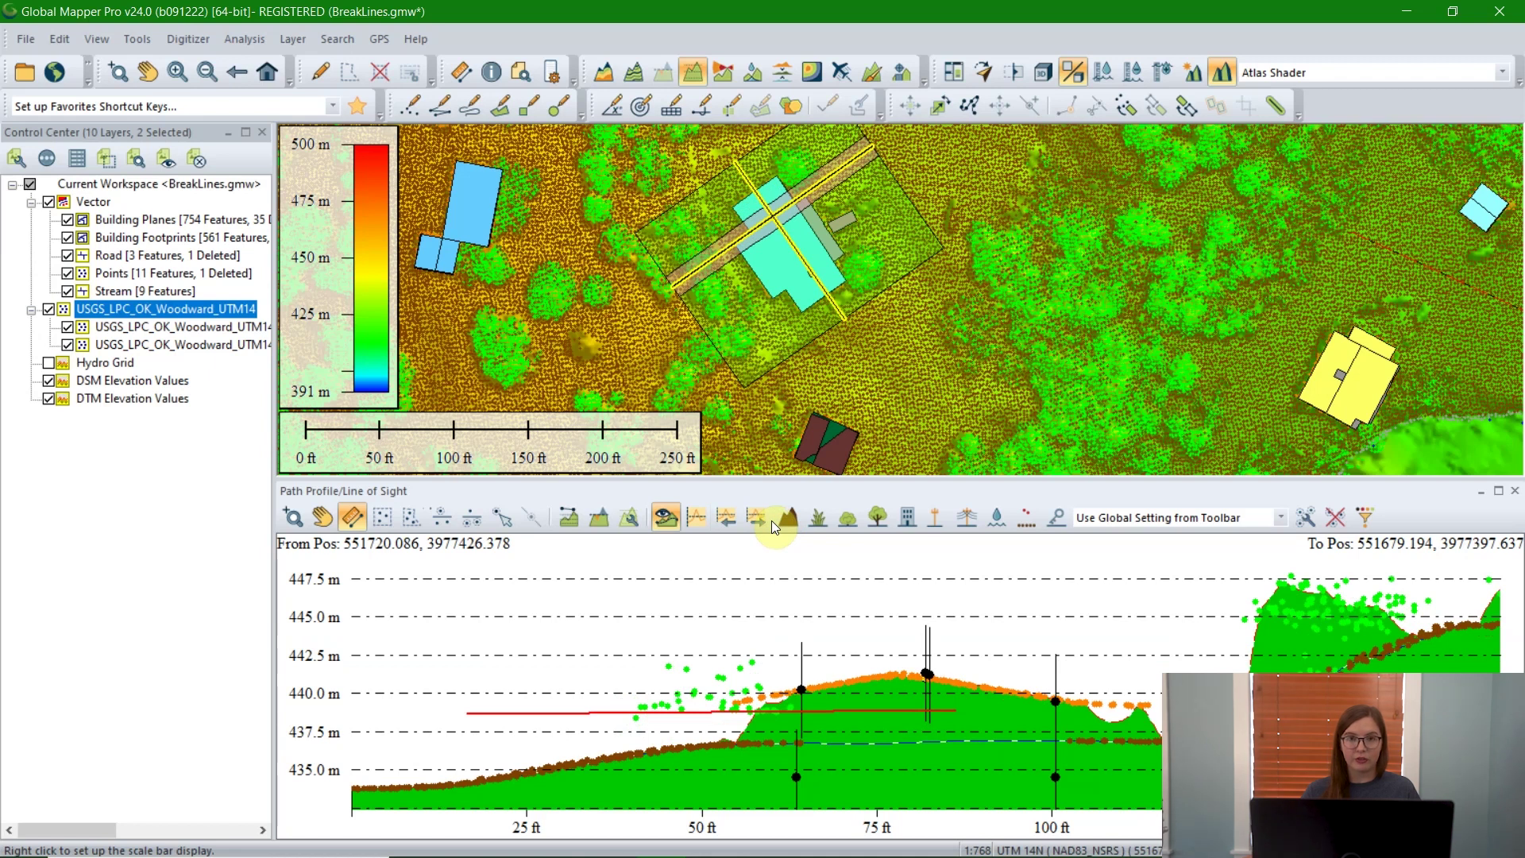
- Zoom the profile view, then bring up a File Explorer window from the taskbar
scroll(913, 683, "up", 4)
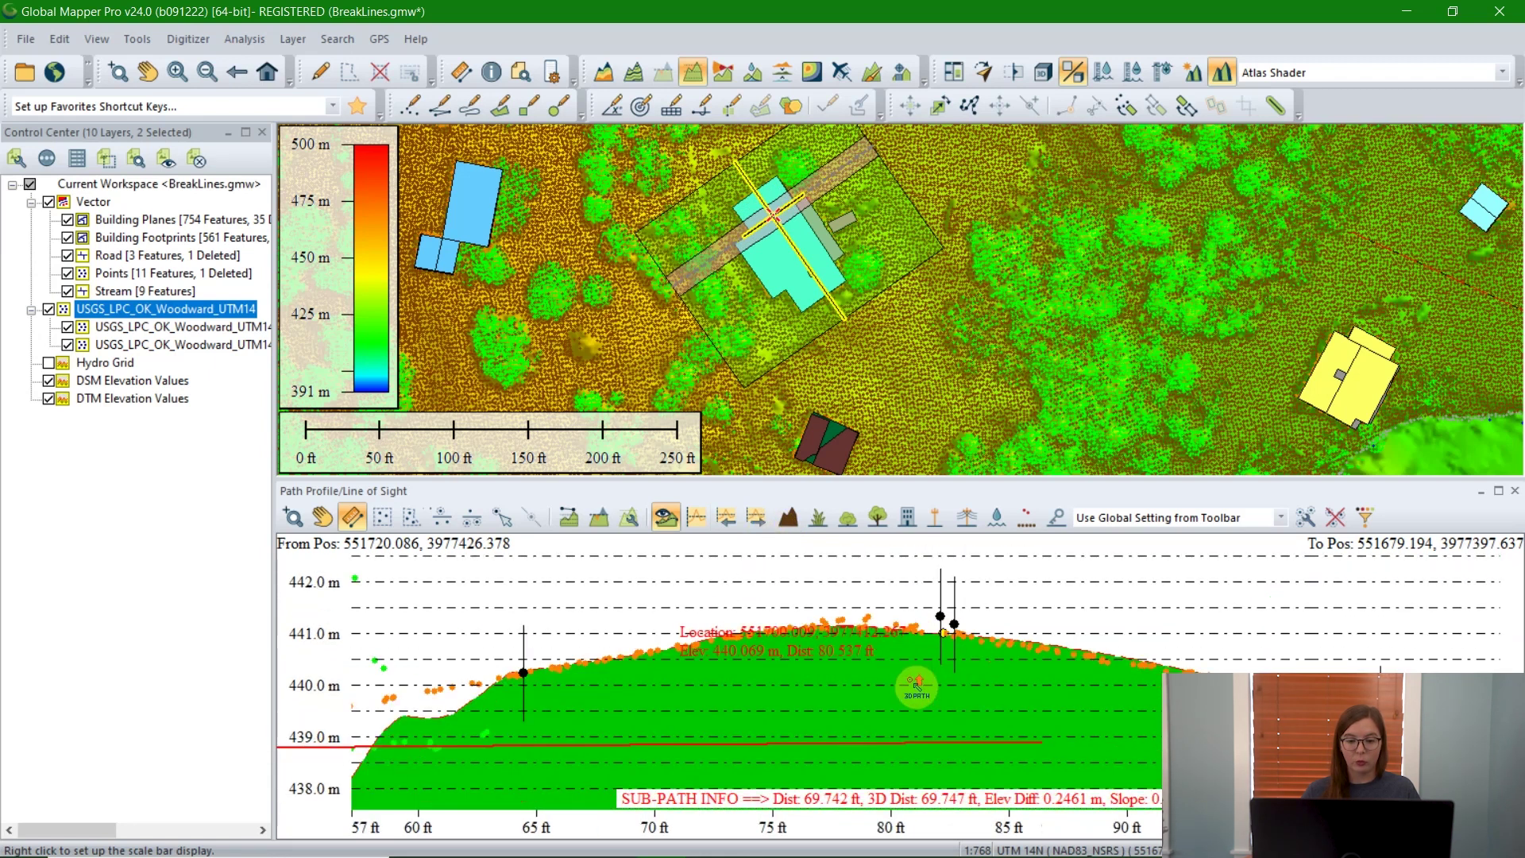
scroll(715, 656, "up", 2)
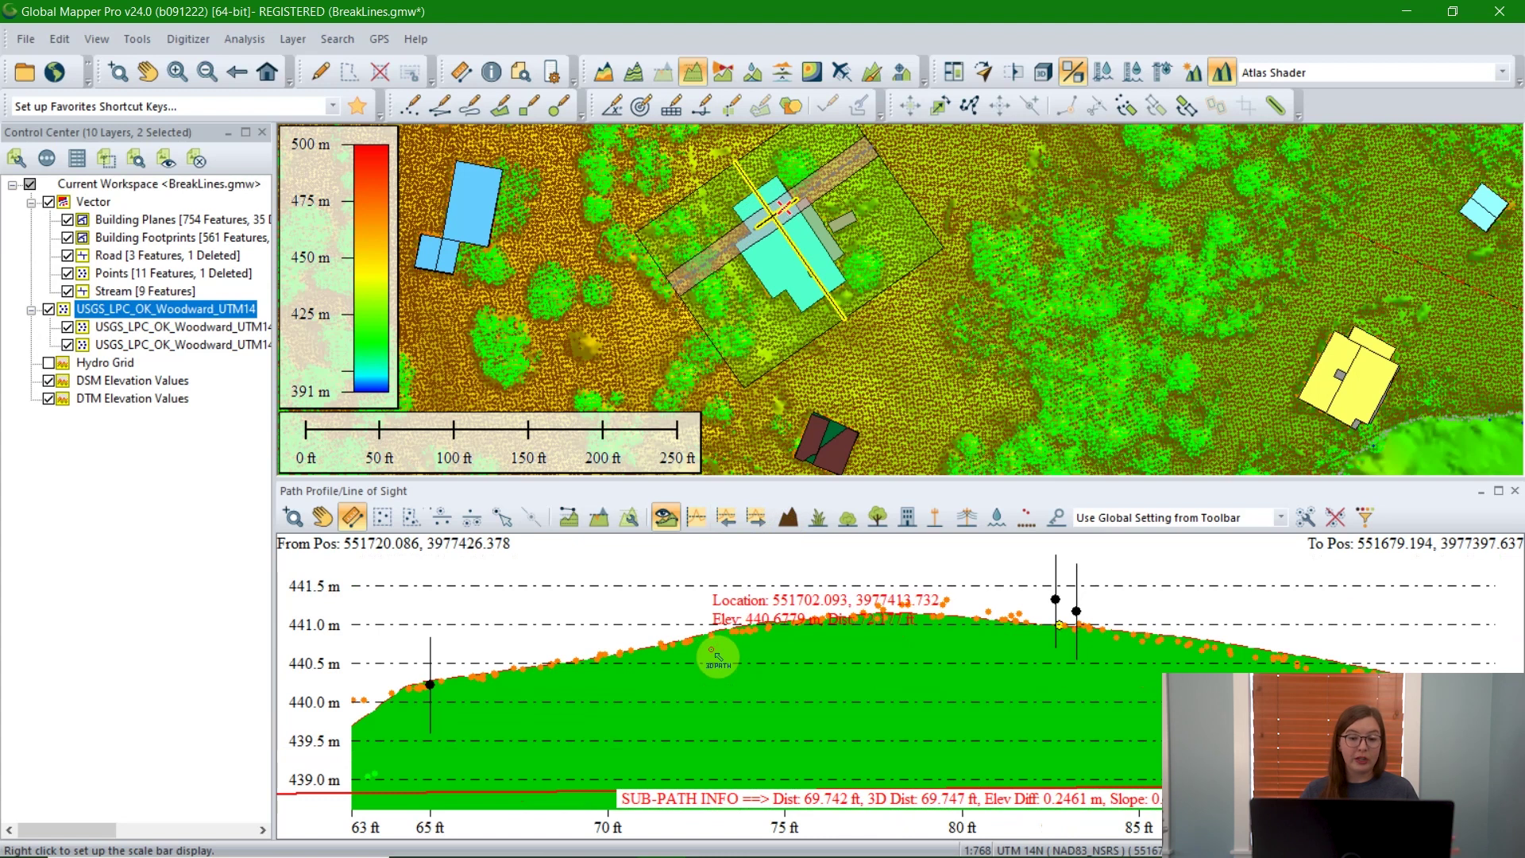
scroll(691, 648, "down", 2)
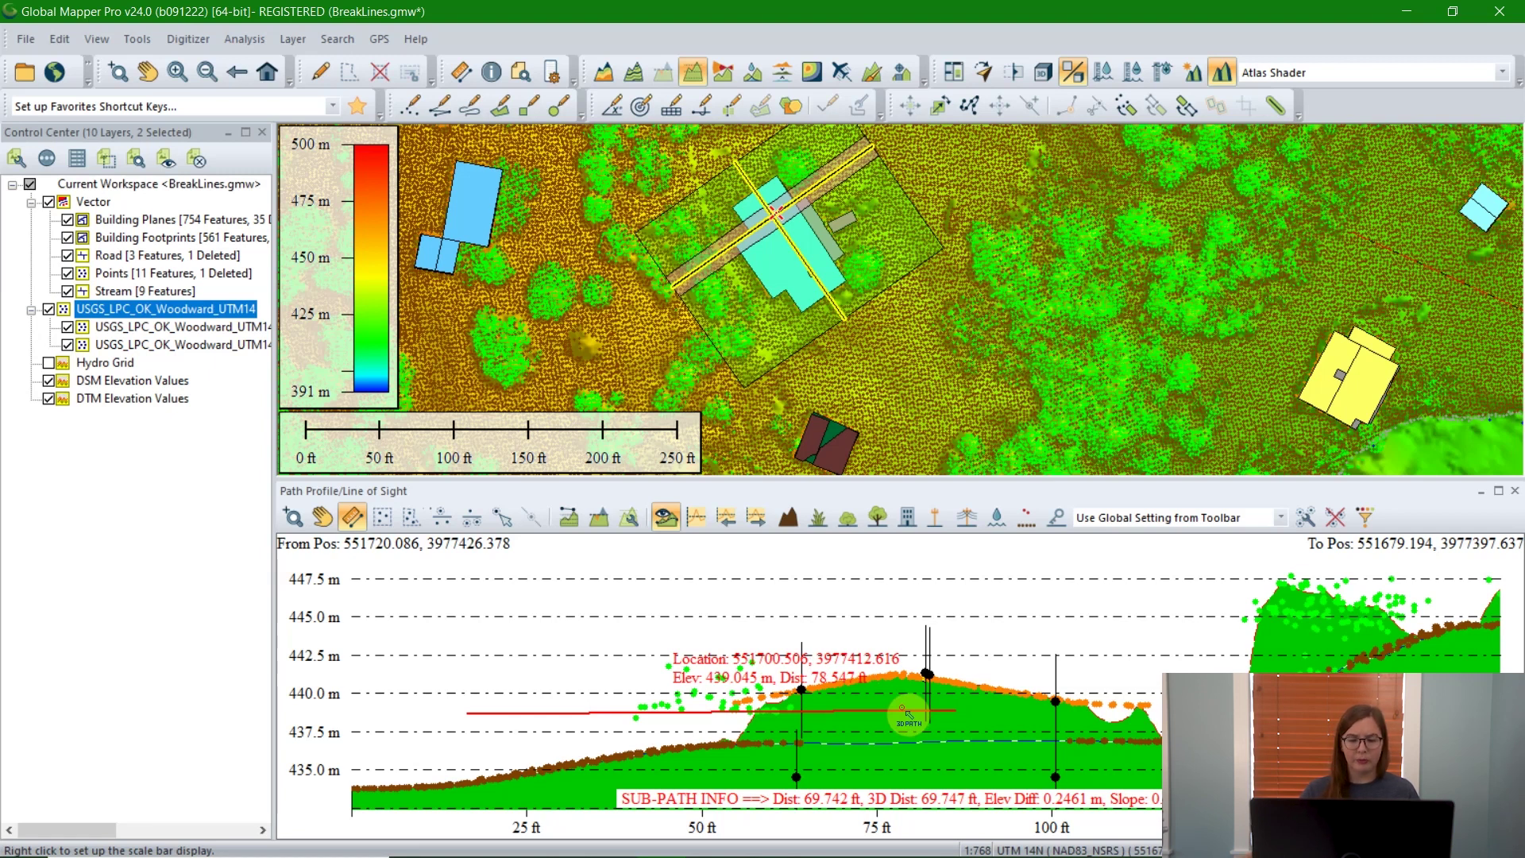
mouse_move(508, 846)
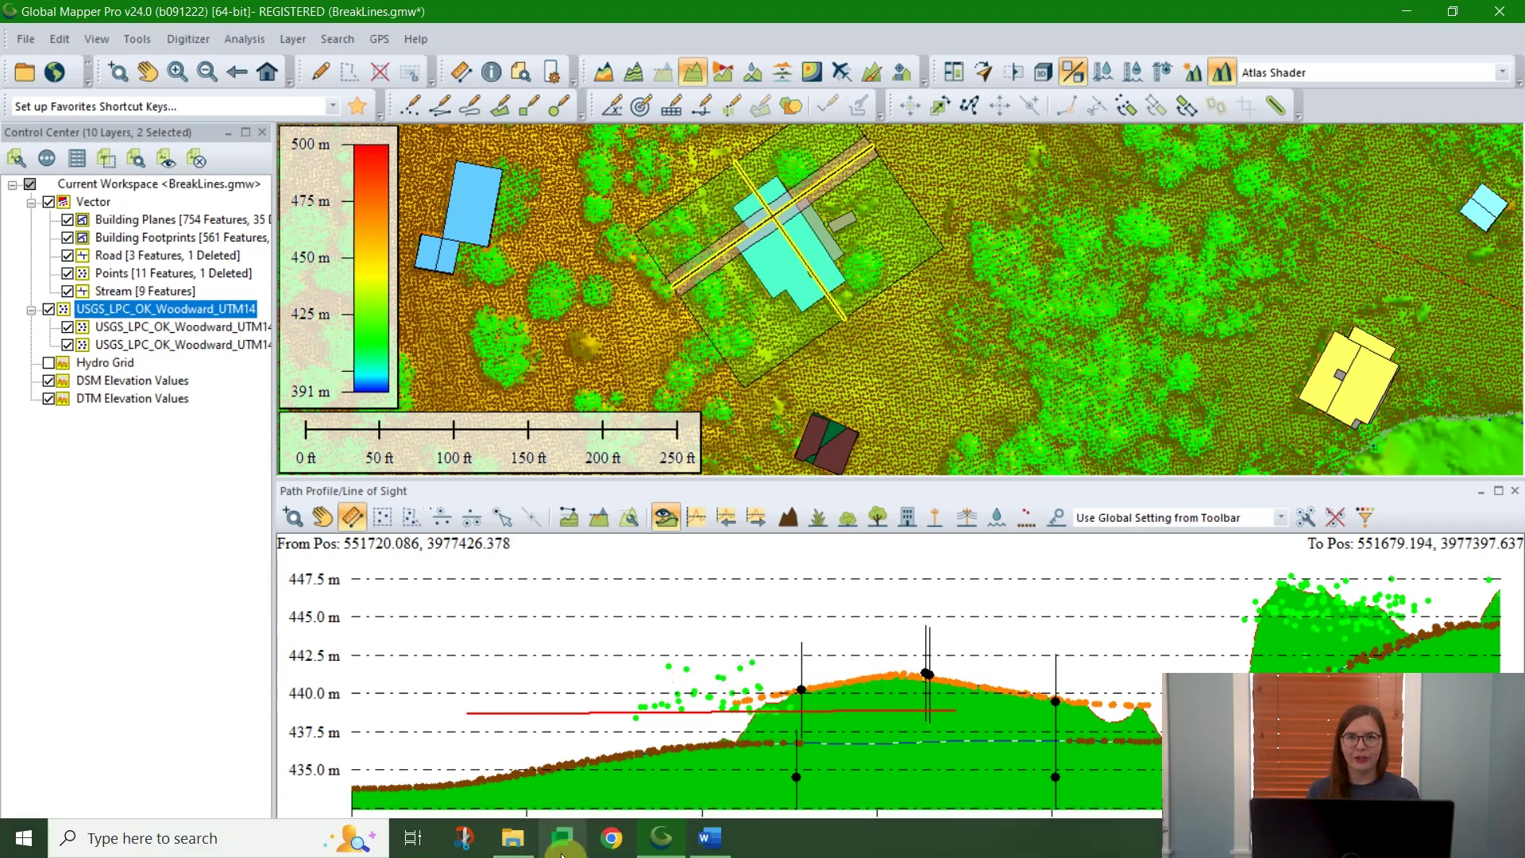
left_click(508, 840)
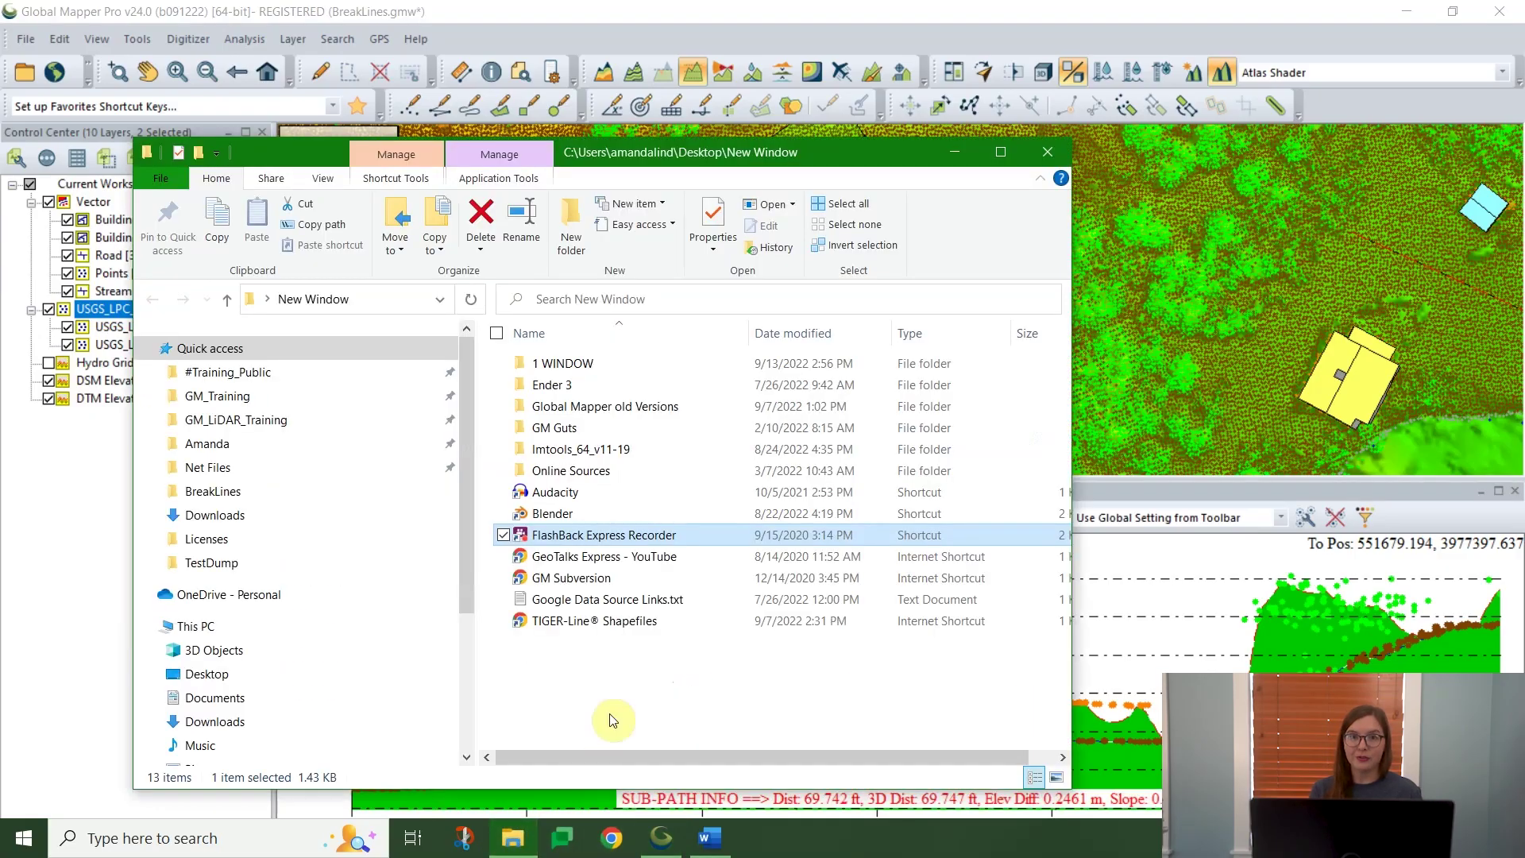